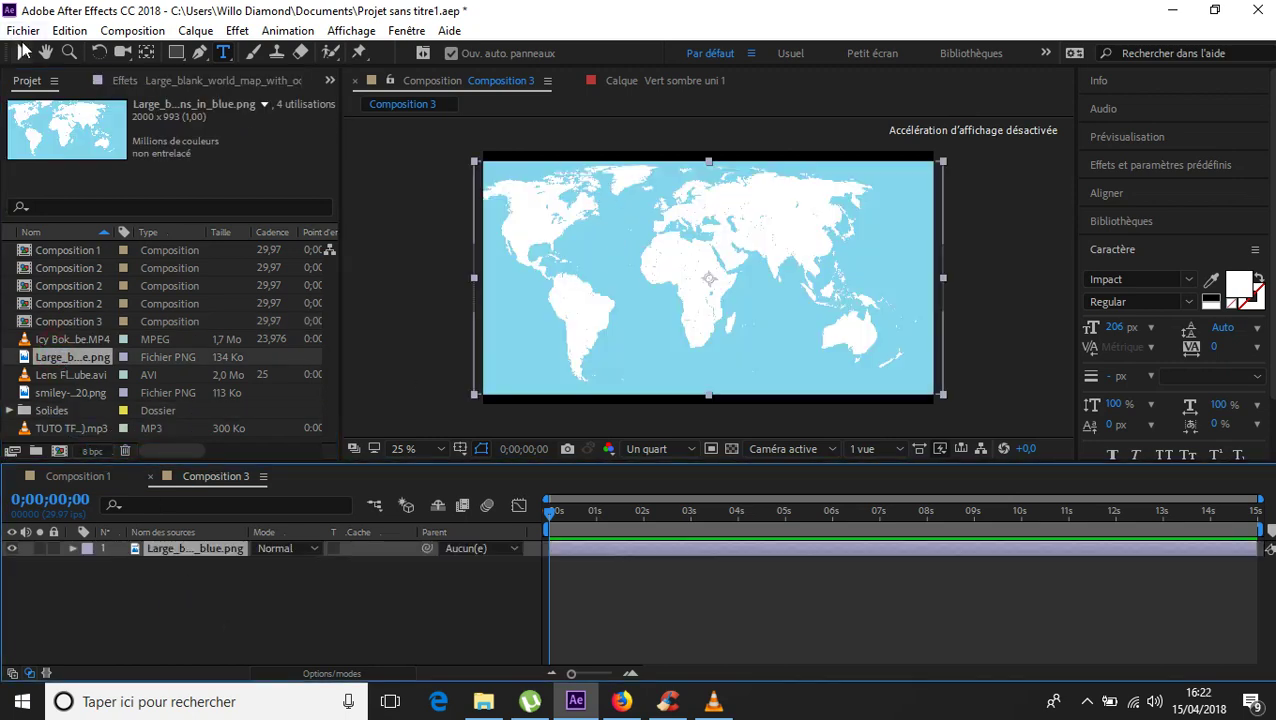
- Scale the world map image so it fills the whole frame of Composition 3
left_click(21, 52)
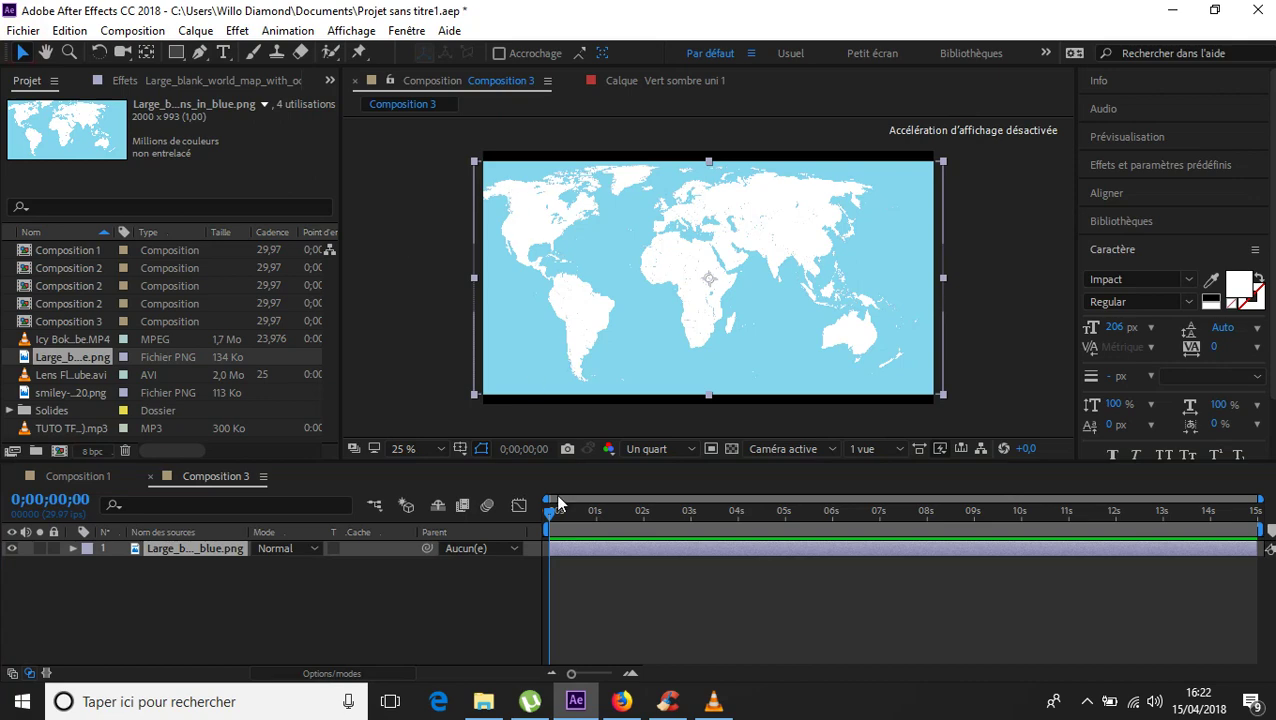
left_click(713, 701)
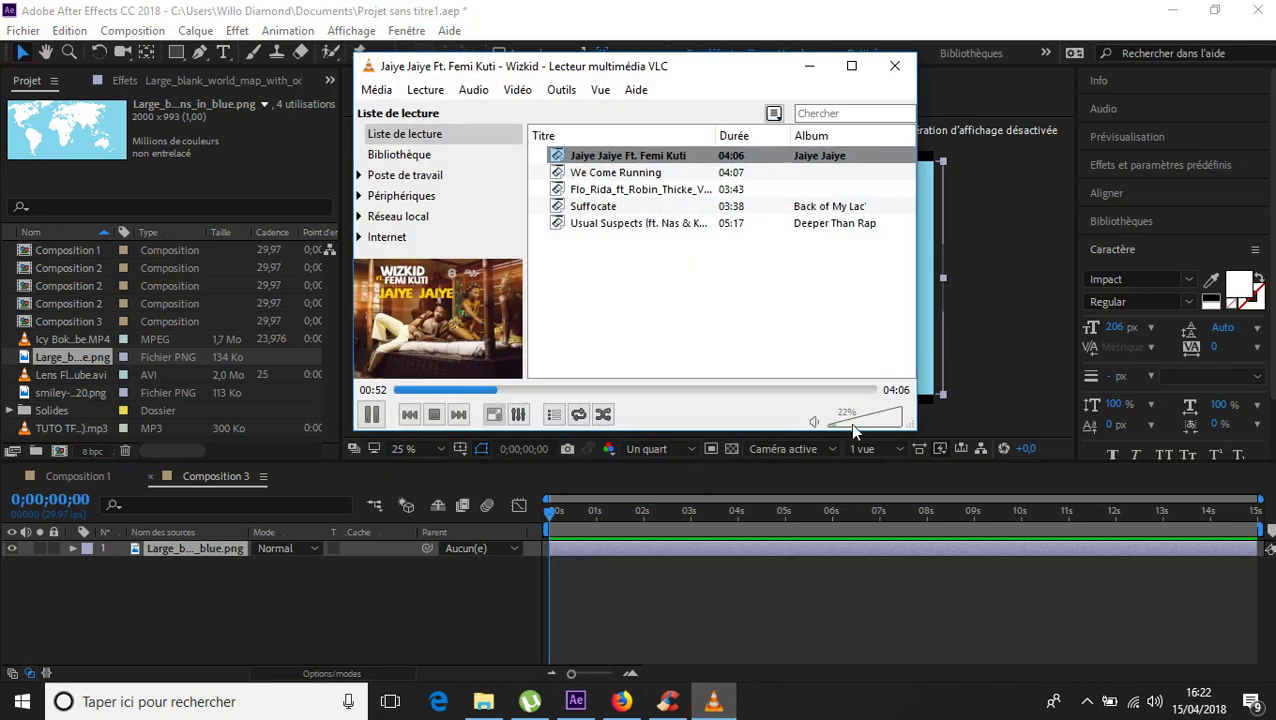
left_click(810, 66)
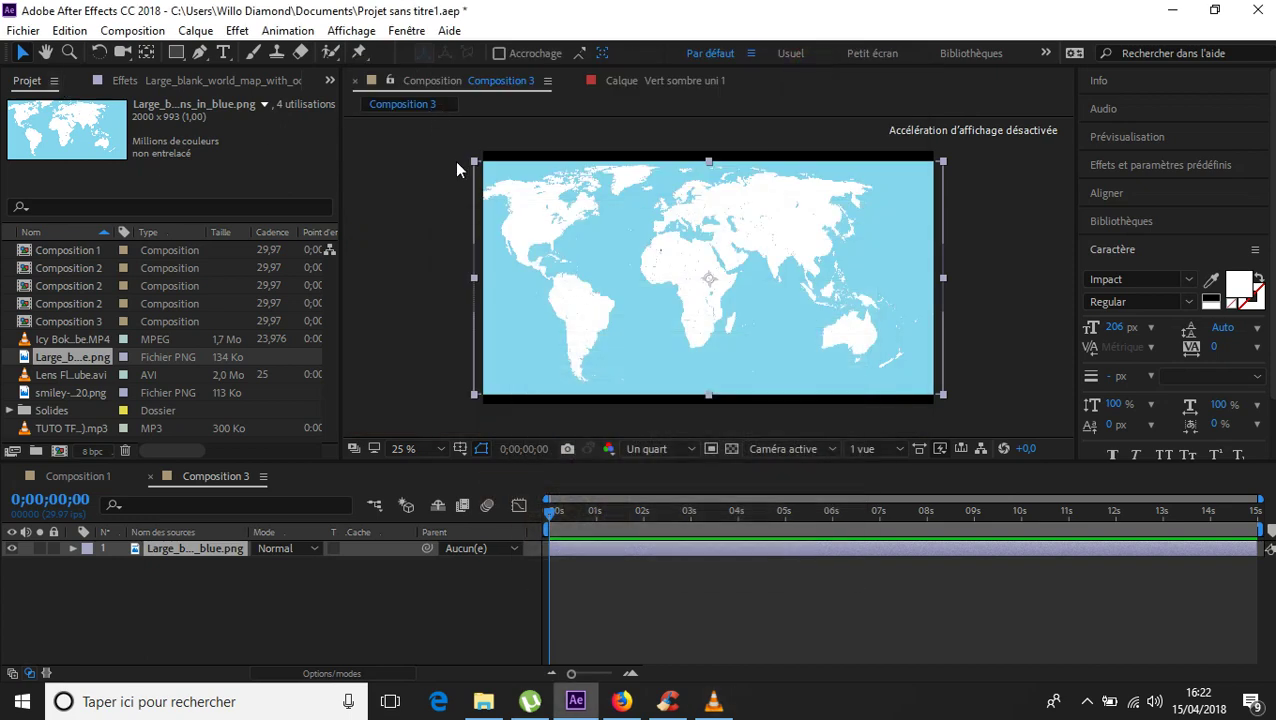
left_click_drag(477, 166, 481, 152)
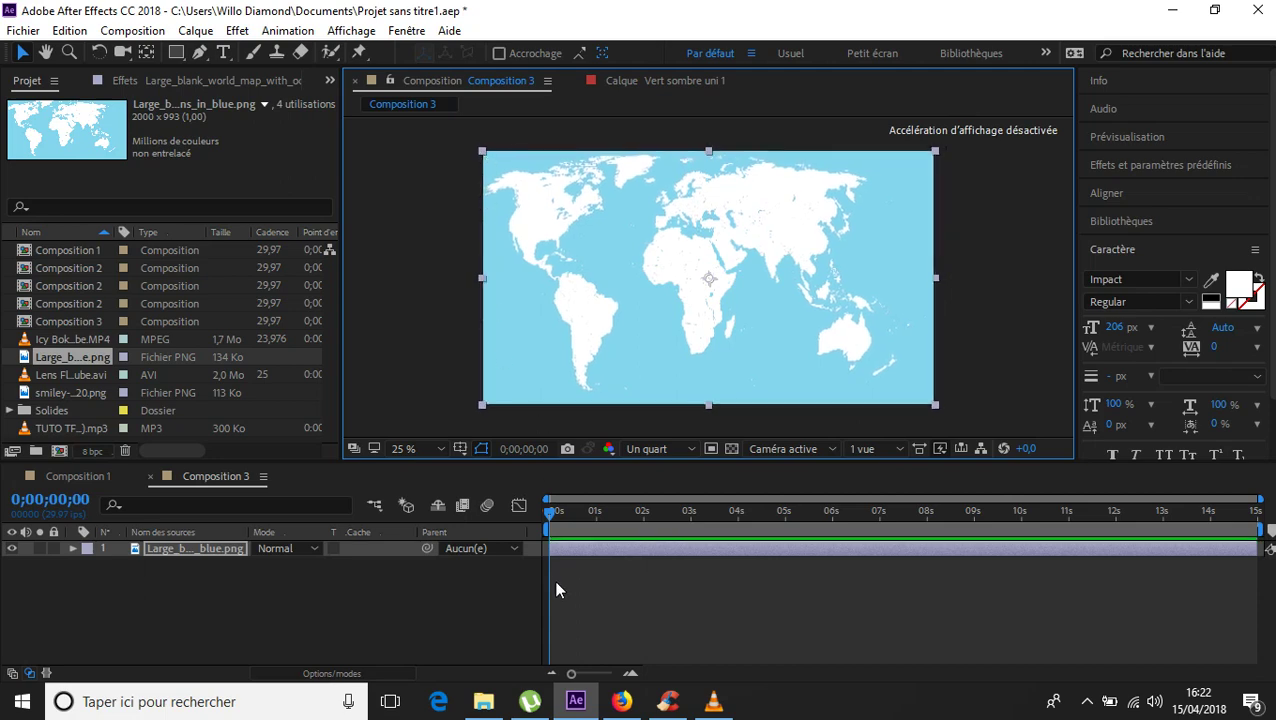
mouse_move(548, 517)
left_mouse_down()
mouse_move(575, 517)
mouse_move(548, 517)
left_mouse_up()
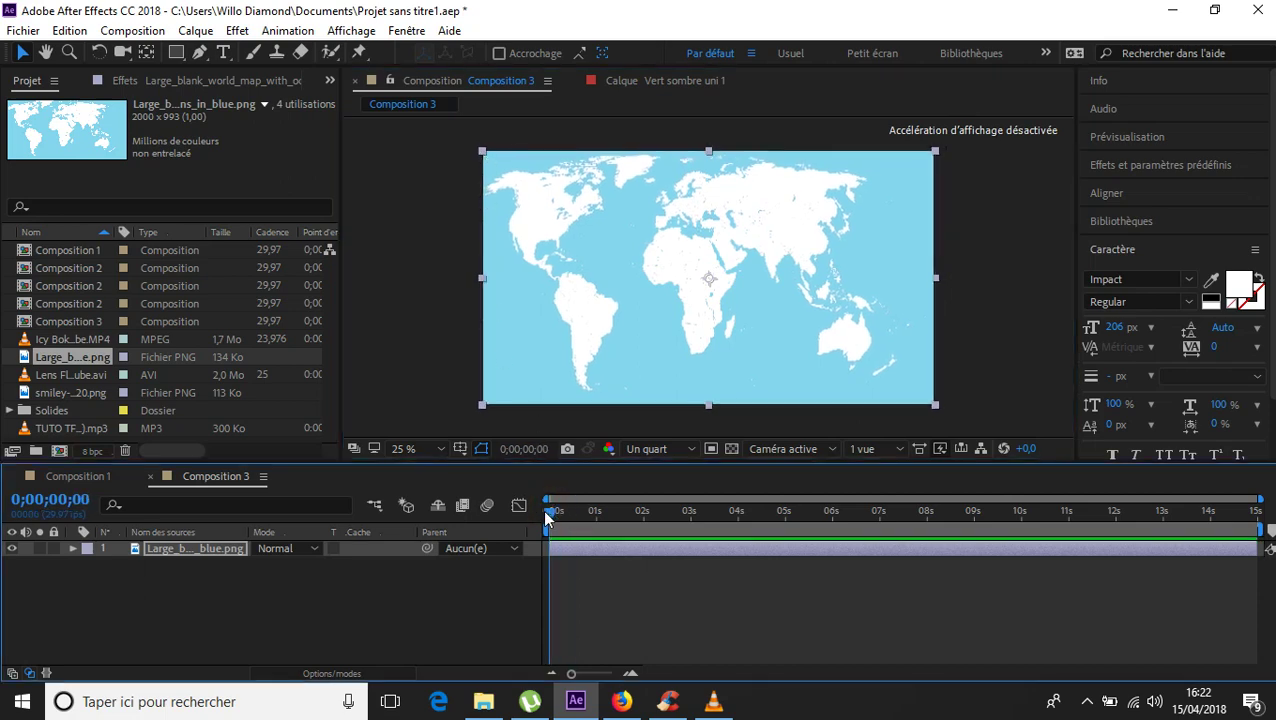
- Find the CC Sphere effect and apply it to the world map layer
left_click(1157, 167)
left_click(1158, 190)
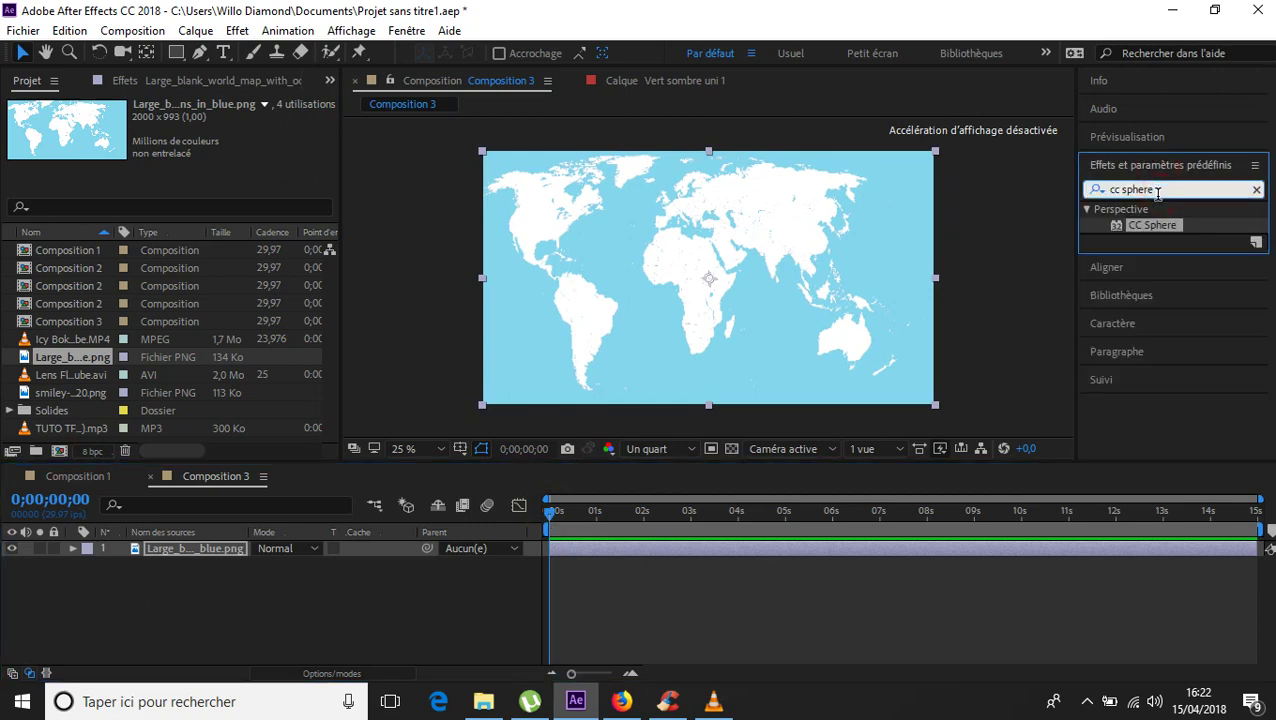
key("ctrl+a")
type("cc")
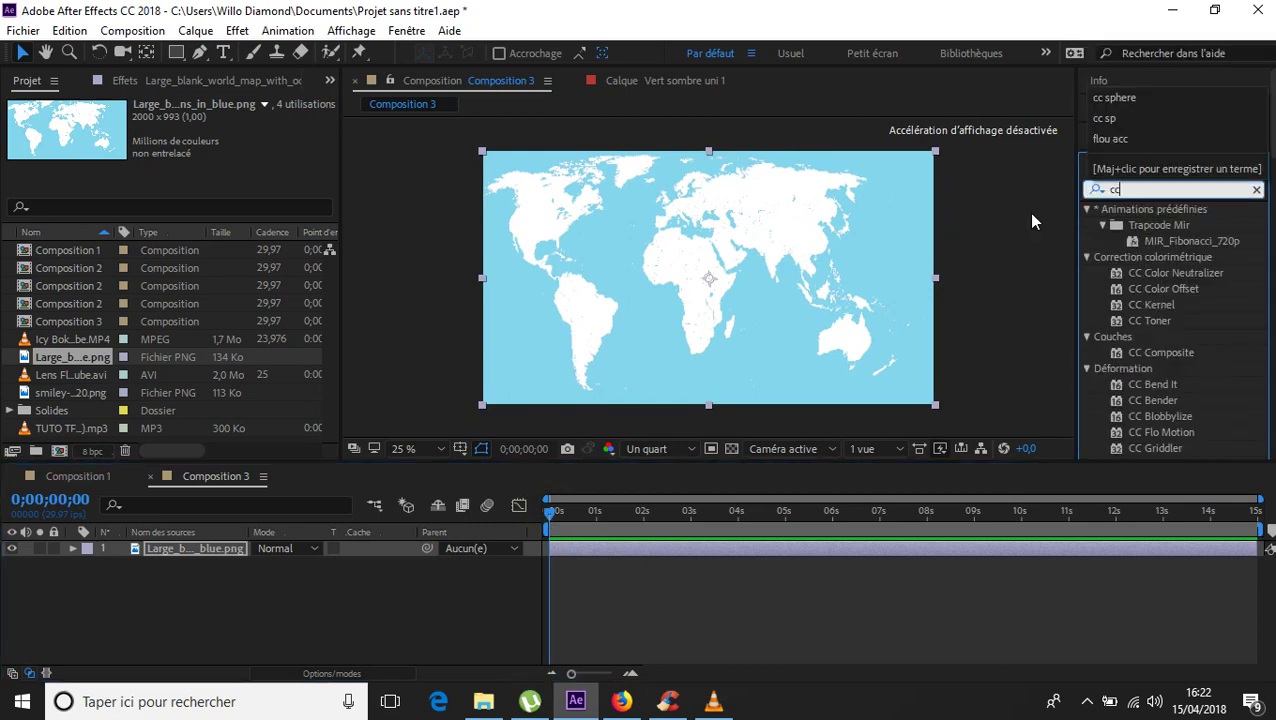
type(" sp")
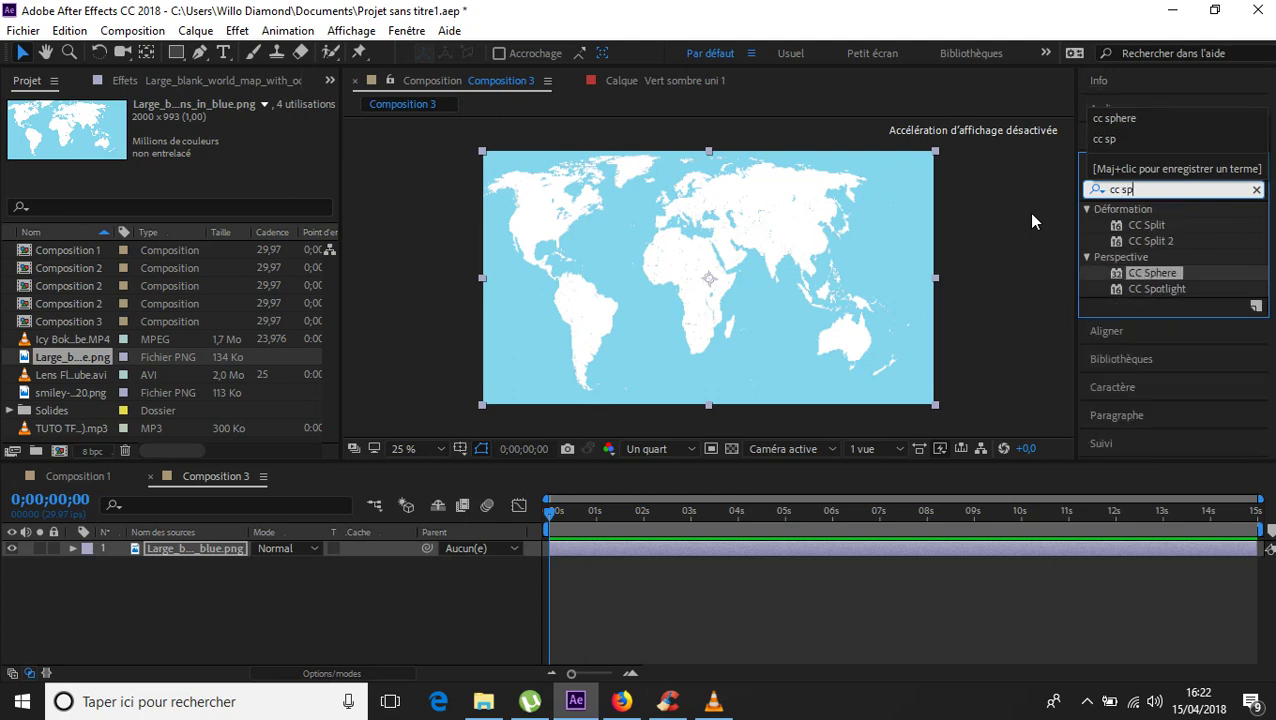
type("here")
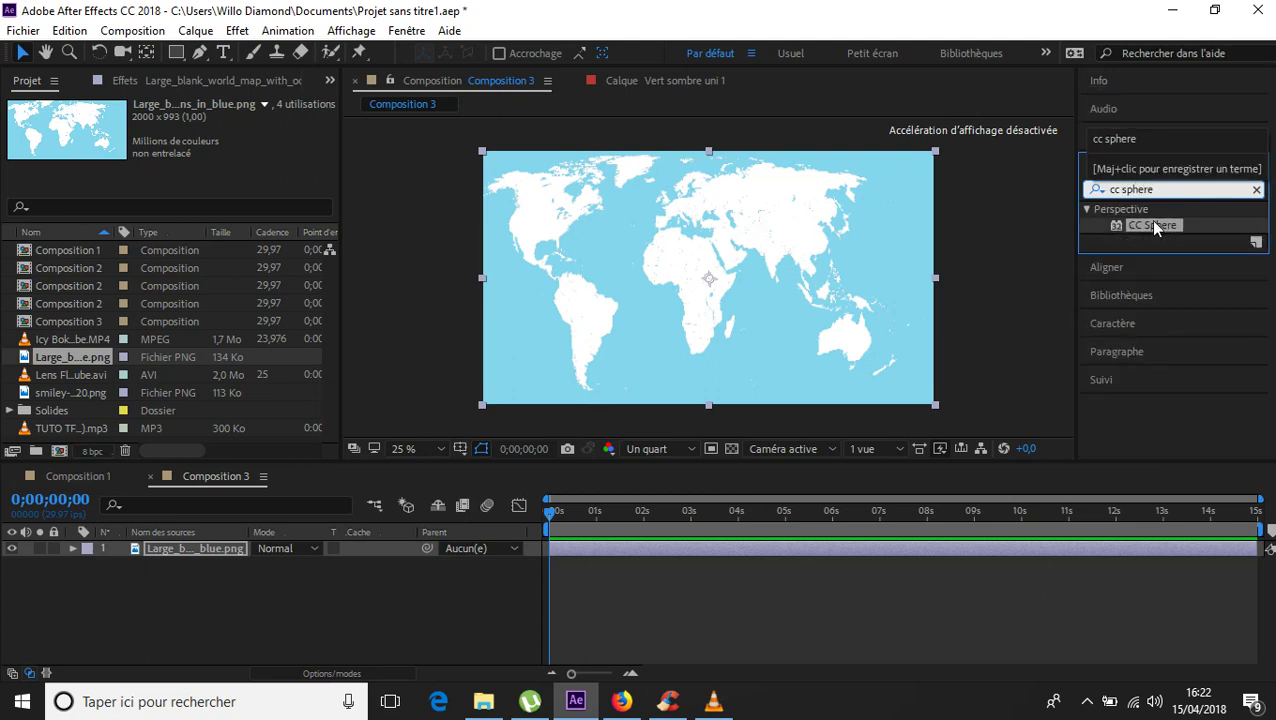
left_click_drag(1135, 218, 196, 544)
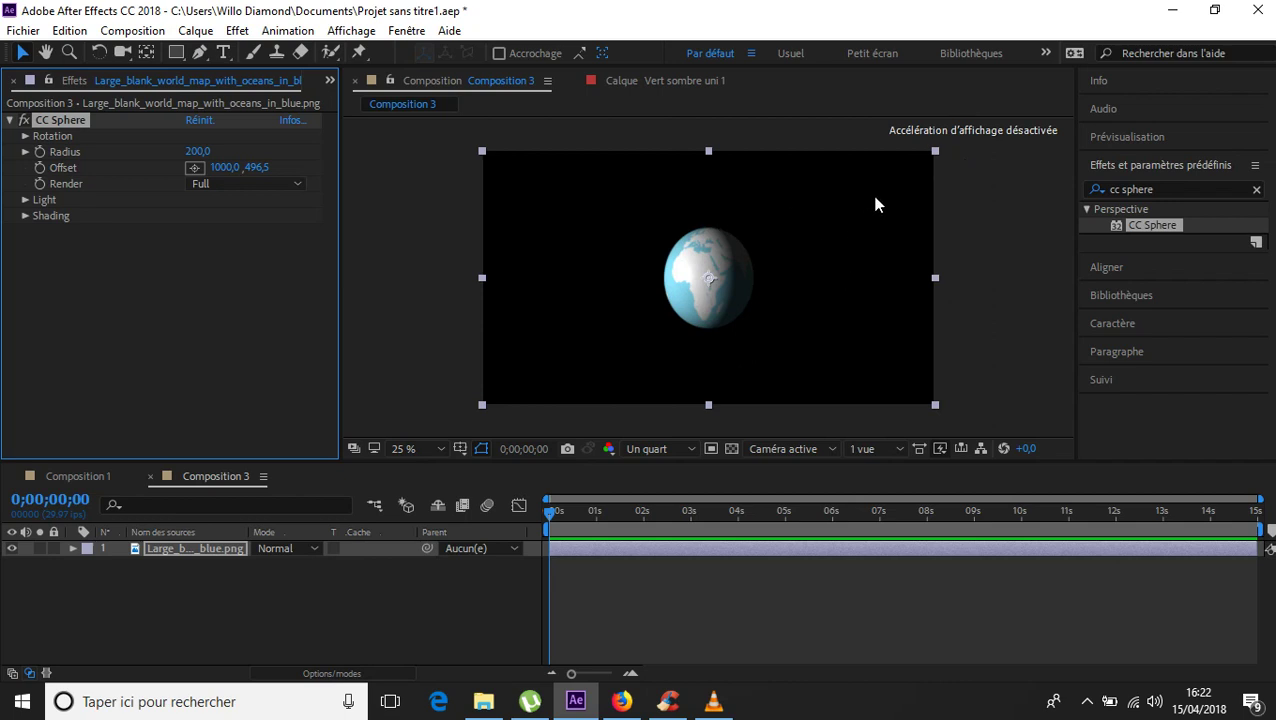
- Enlarge the globe layer until the sphere looks round and place it in the right part of the frame
left_click_drag(931, 150, 1097, 88)
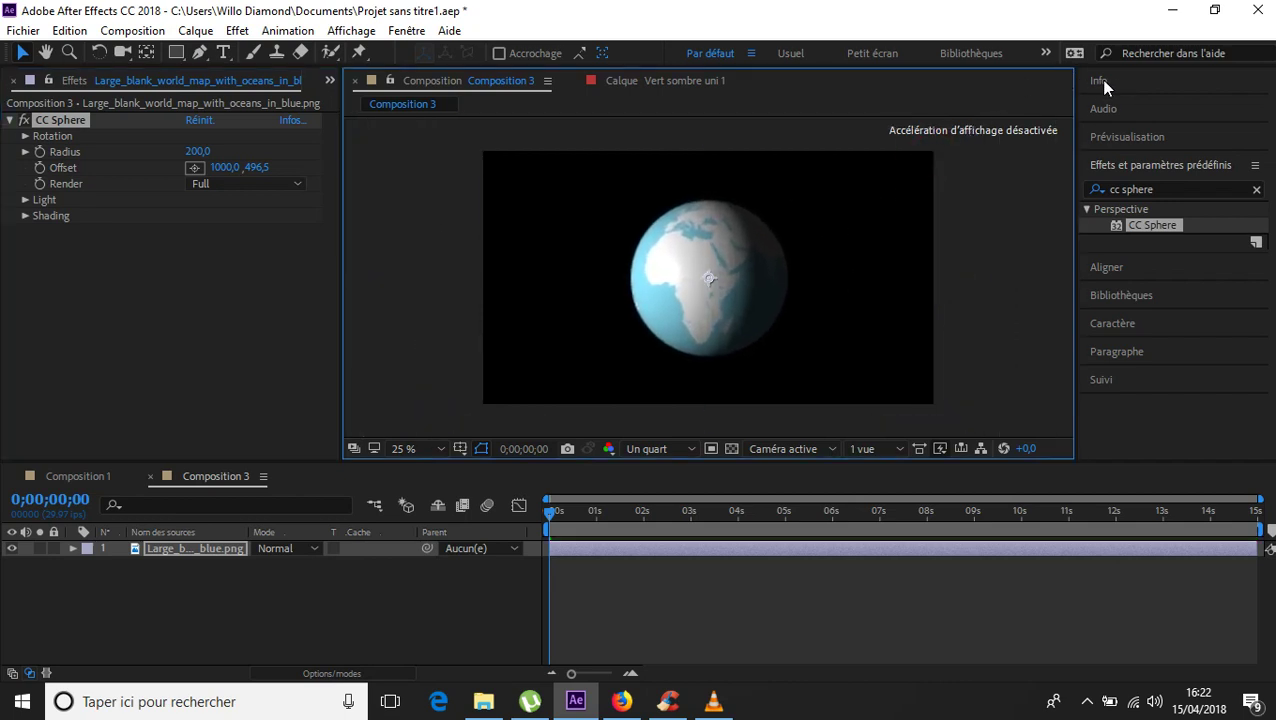
left_click_drag(717, 250, 842, 251)
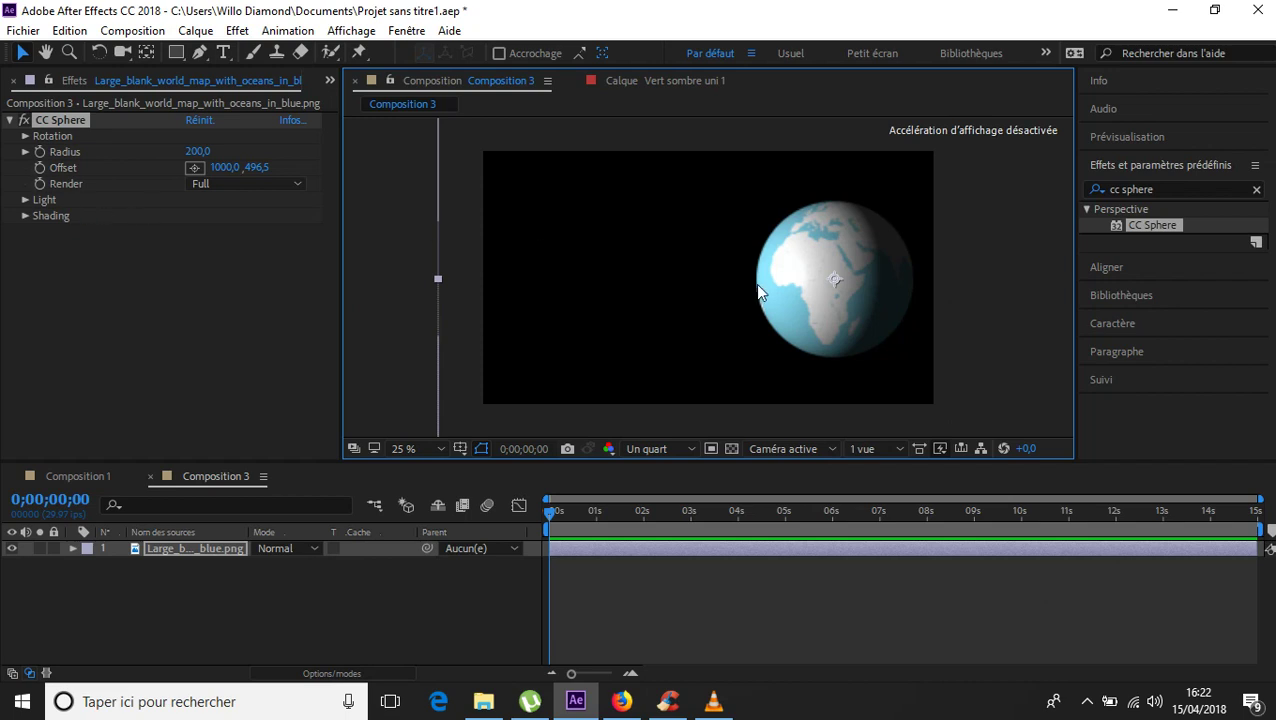
- Set the globe's CC Sphere Light Intensity to 99 and Light Height to 85
left_click(25, 201)
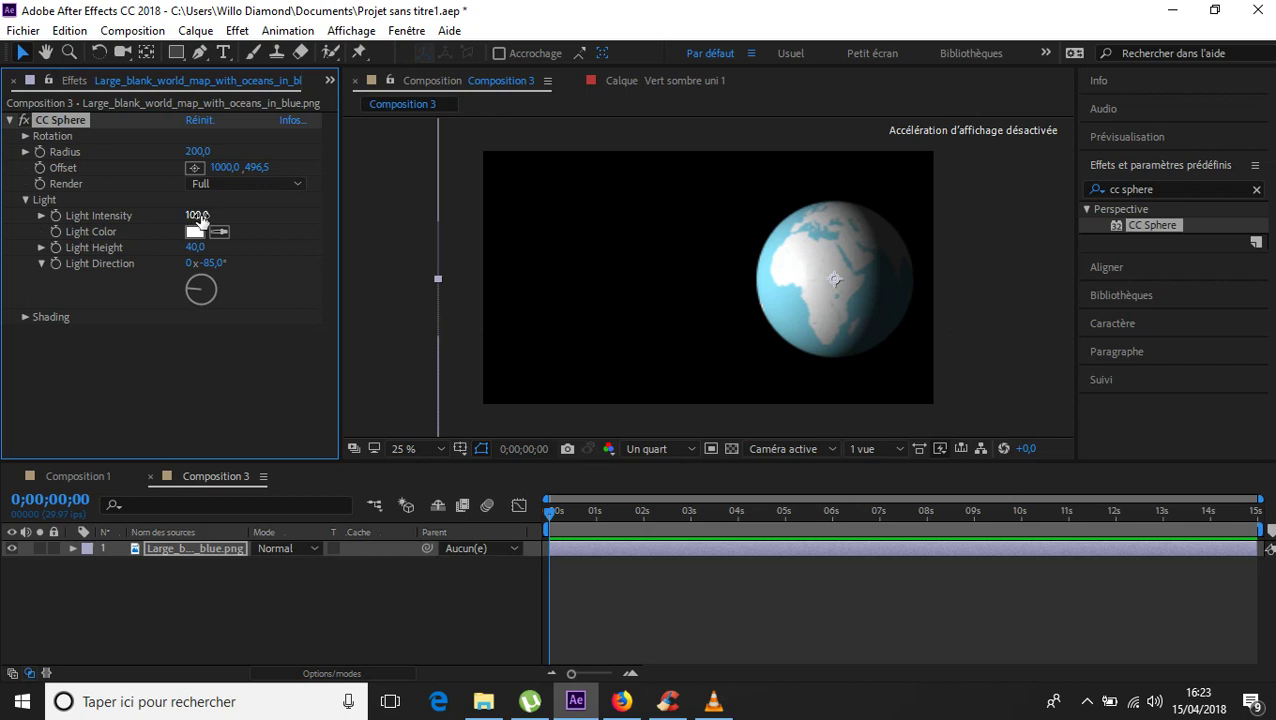
left_click_drag(199, 217, 239, 276)
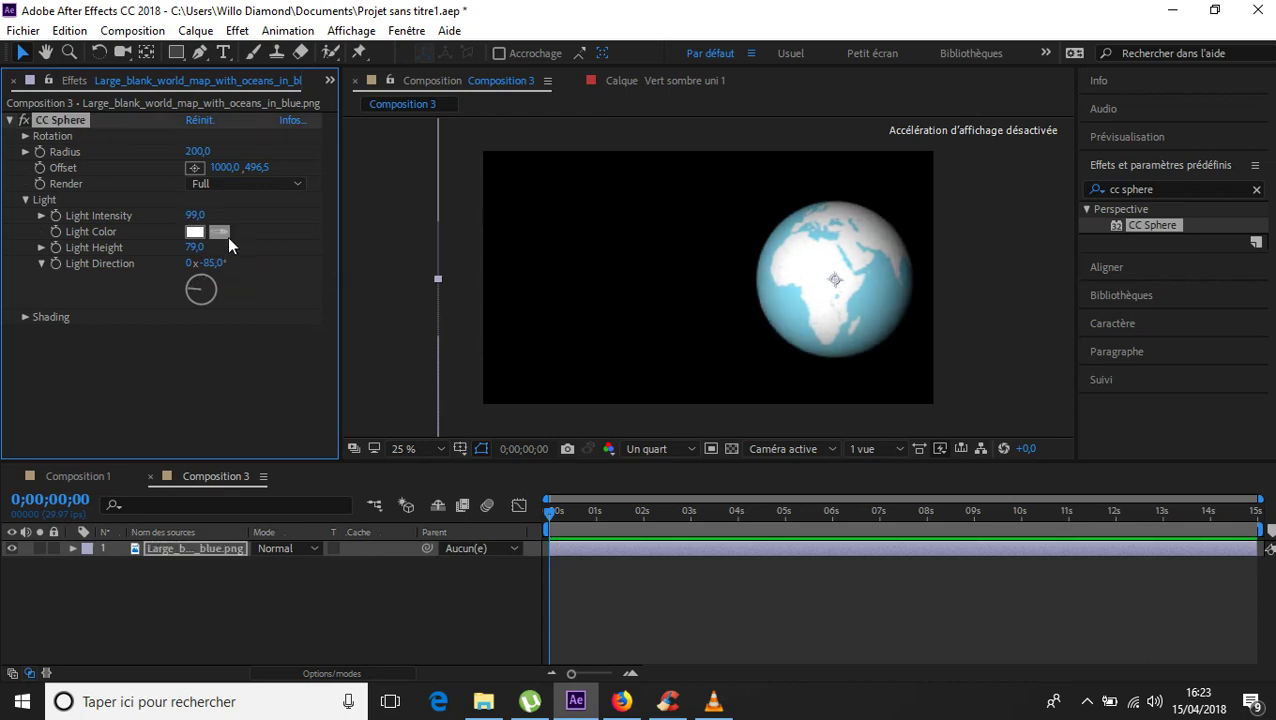
left_click_drag(189, 247, 176, 279)
- Add the Icy Bokeh video beneath the globe layer and scale it to fill the frame as the background
left_click(329, 80)
left_click(368, 104)
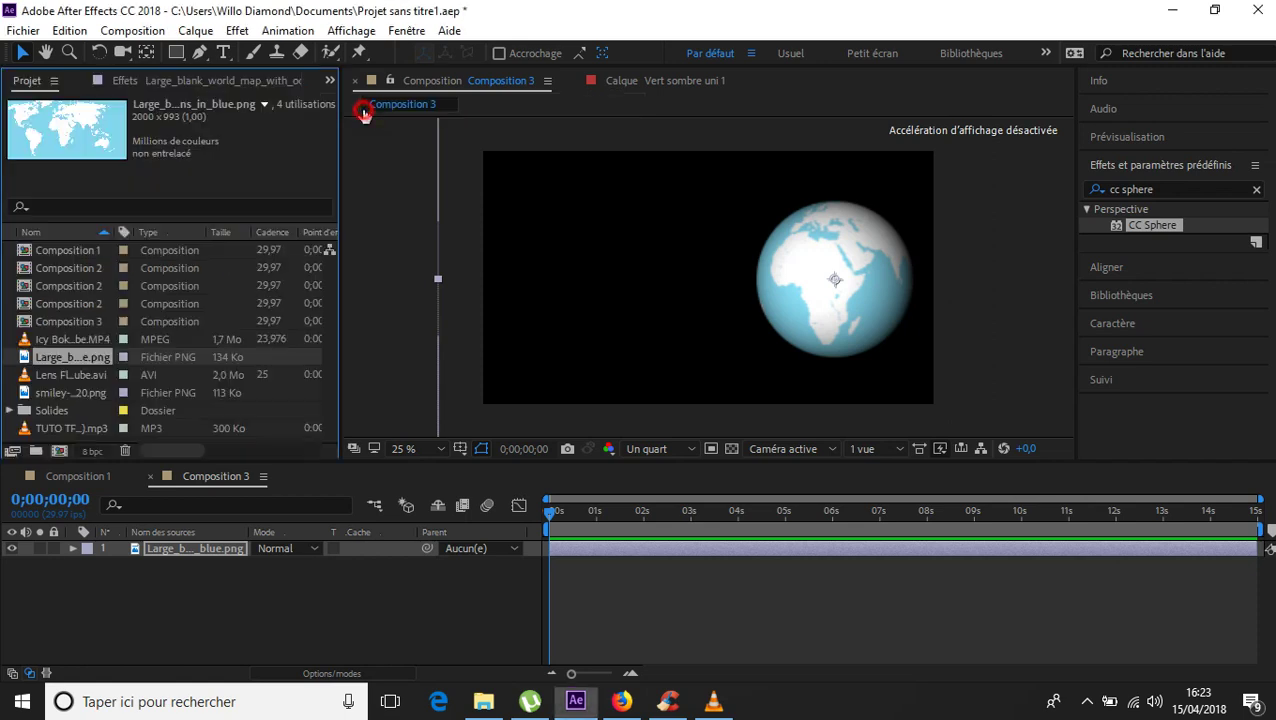
left_click_drag(75, 339, 155, 622)
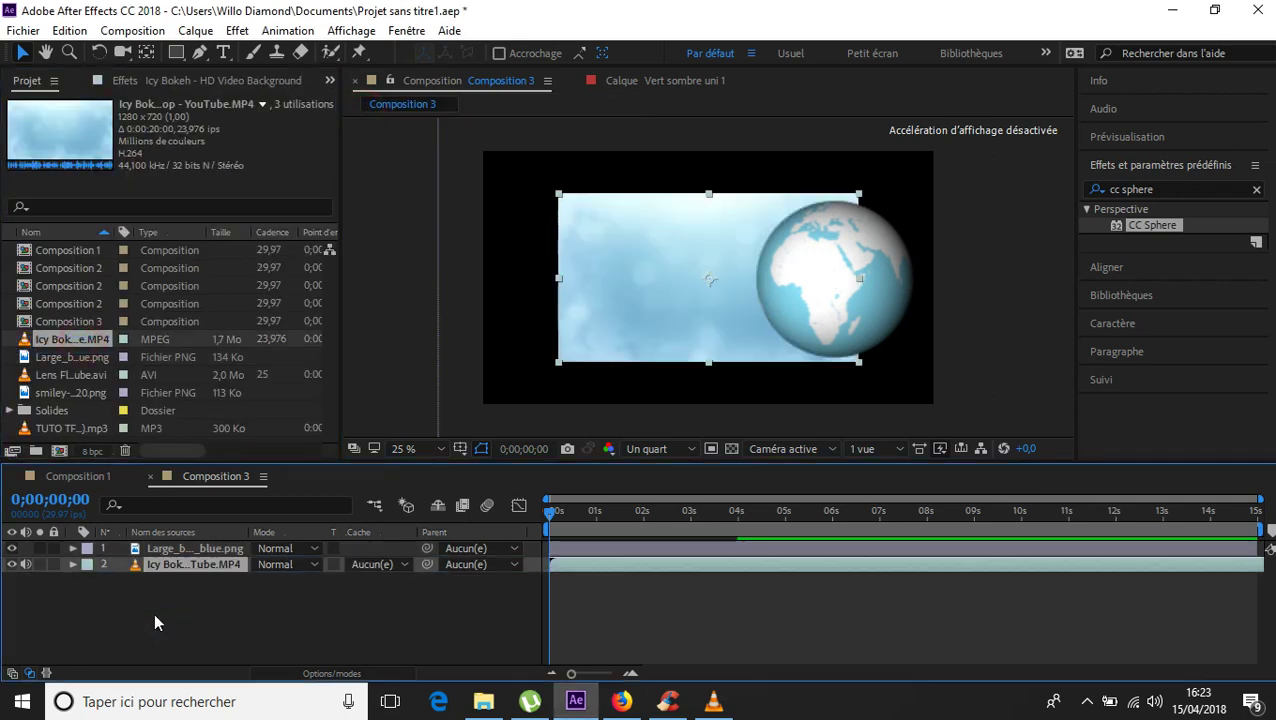
left_click(558, 194)
left_click_drag(558, 194, 483, 157)
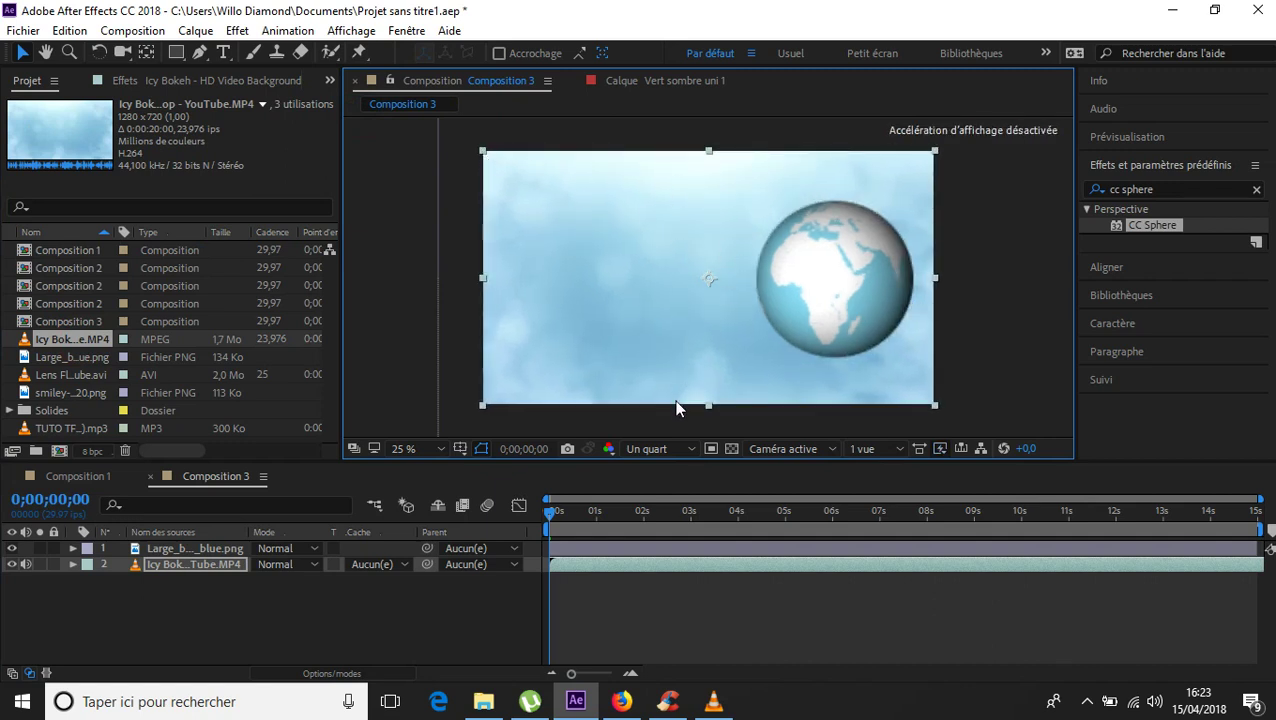
- Set the CC Sphere Light Height of the world map layer to 88
left_click(650, 410)
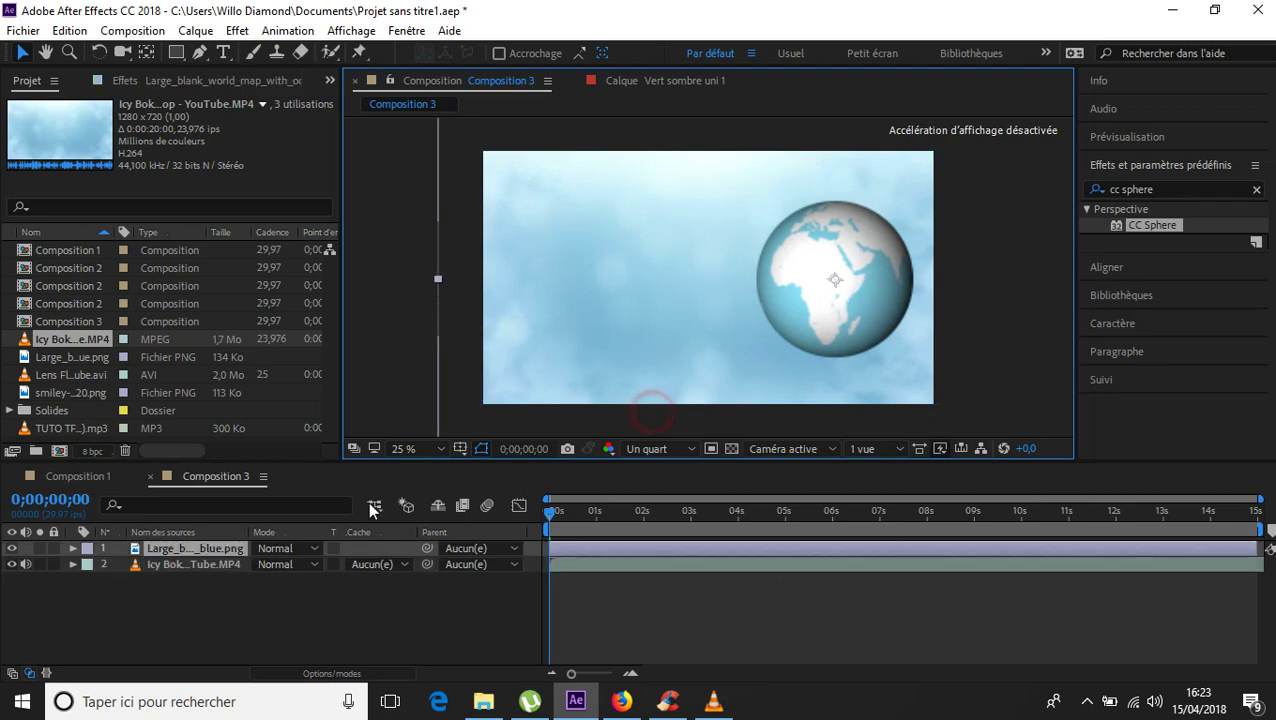
left_click(198, 84)
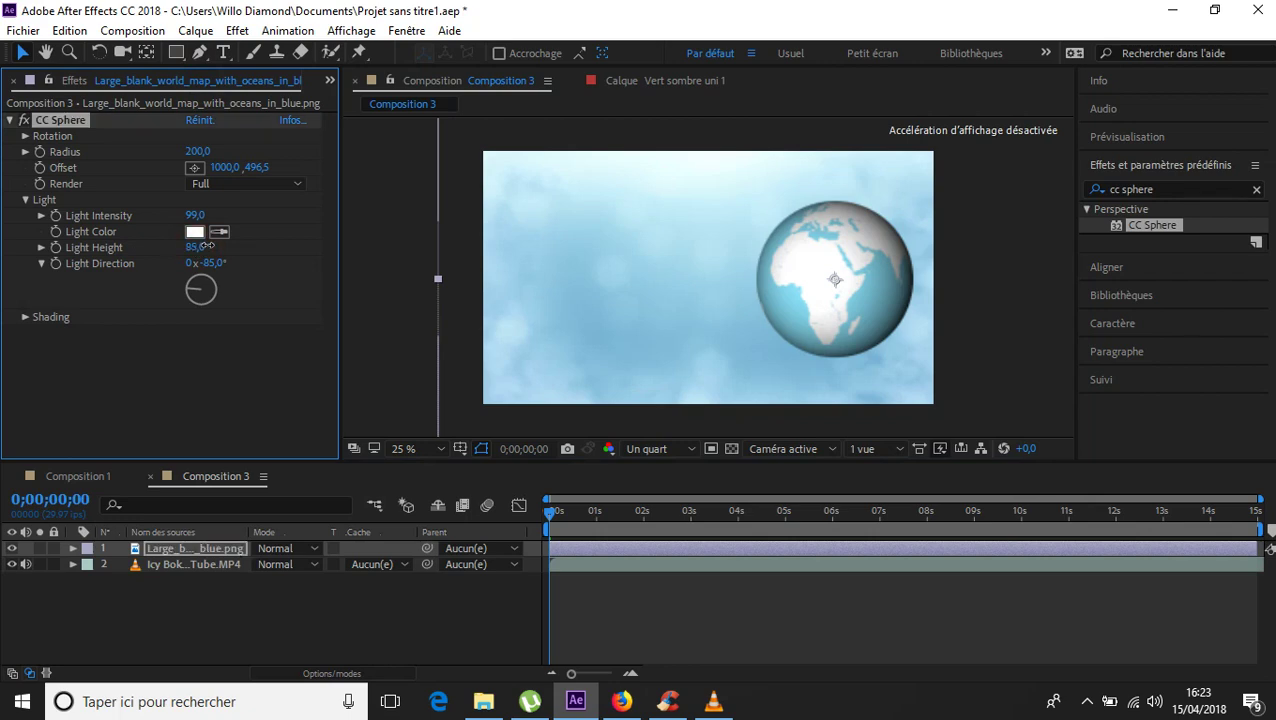
left_click_drag(205, 246, 207, 246)
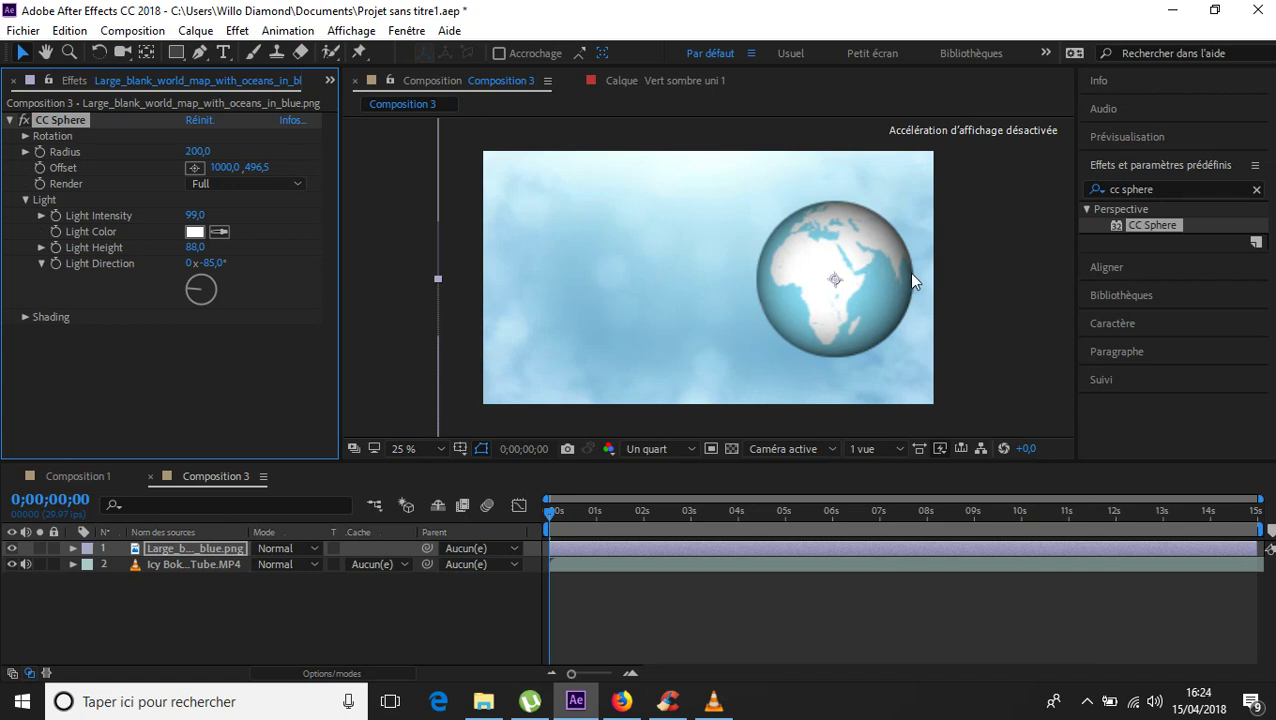
left_click(1090, 708)
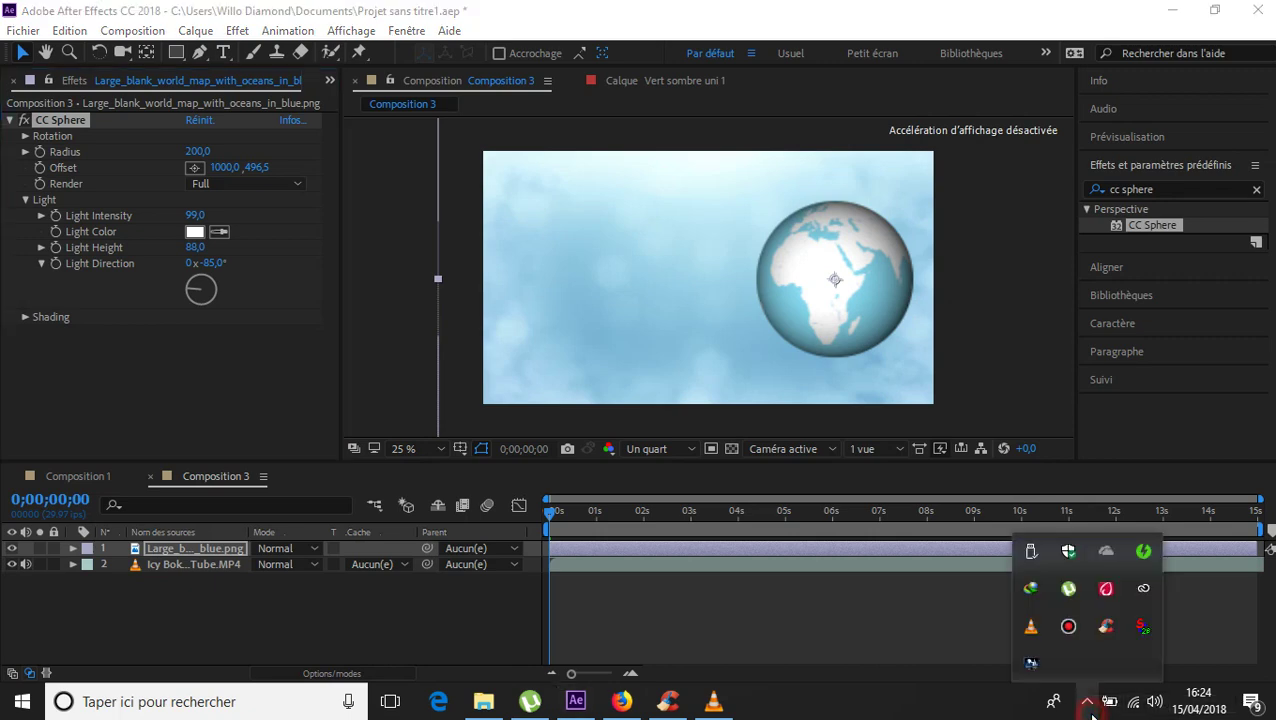
left_click(1090, 708)
left_click(1090, 708)
left_click(1090, 708)
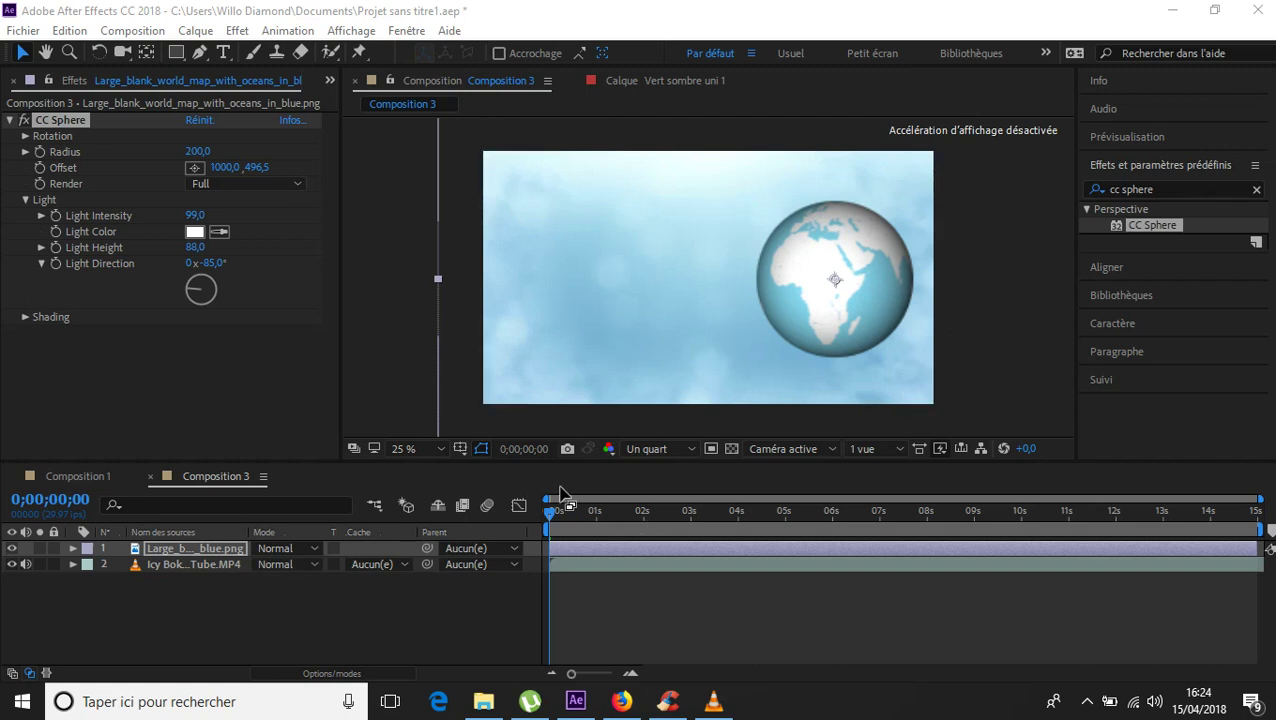
- Play back the composition to preview the globe over the bokeh background
left_click(700, 531)
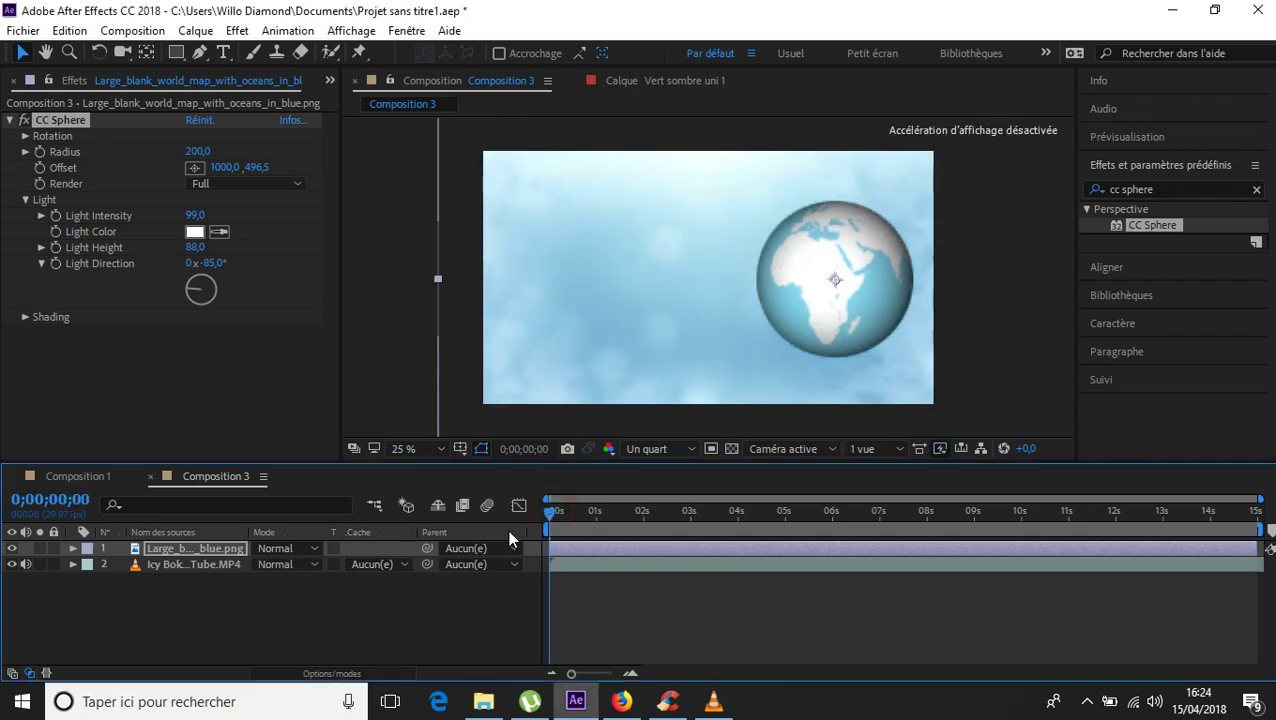
key("space")
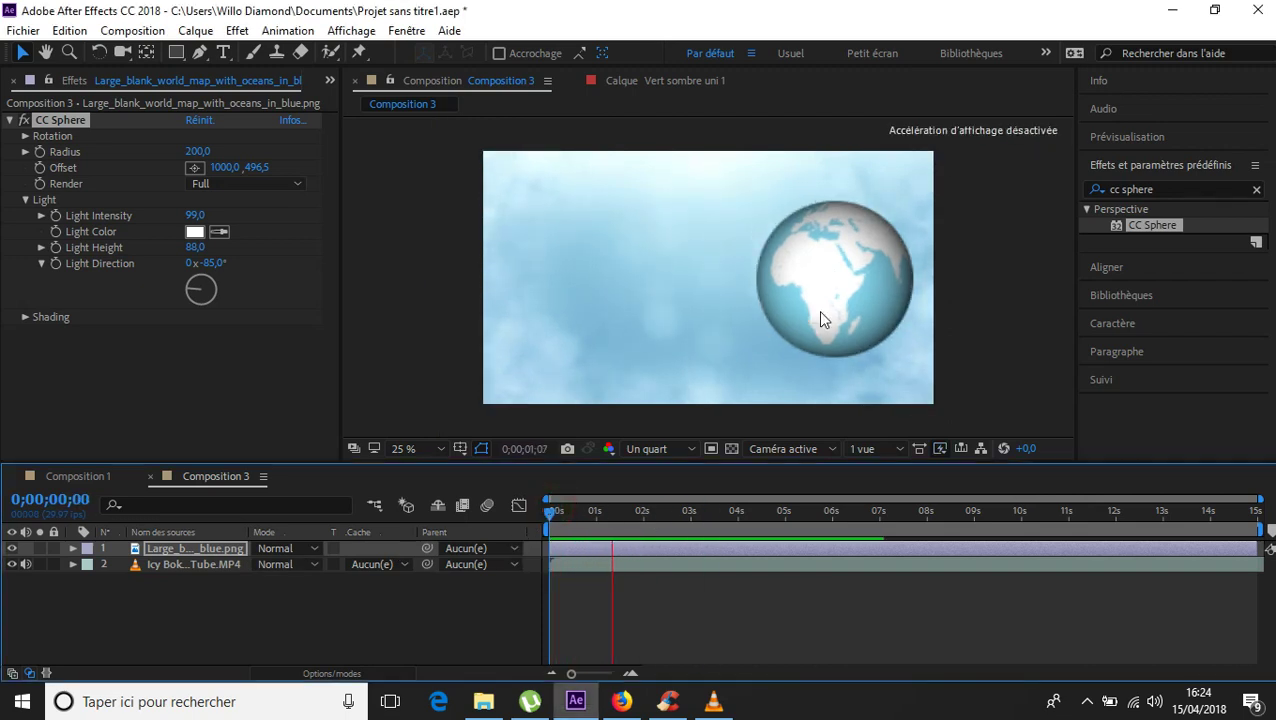
key("space")
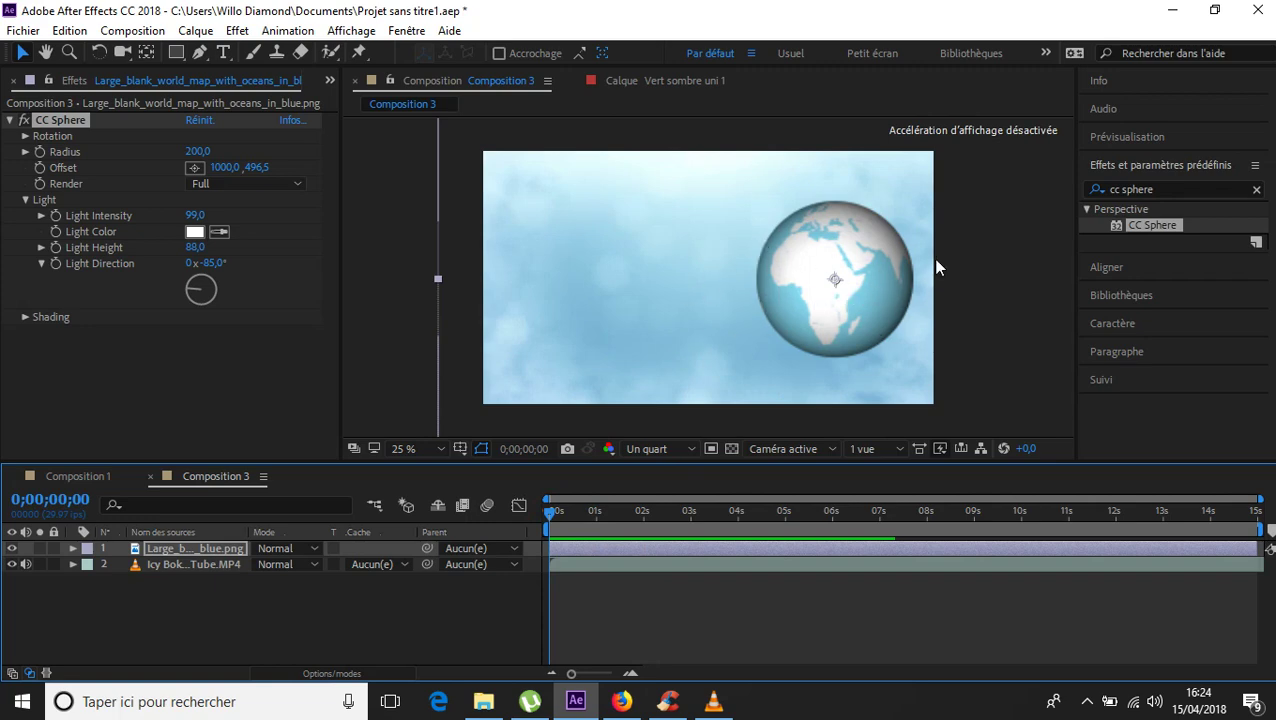
key("space")
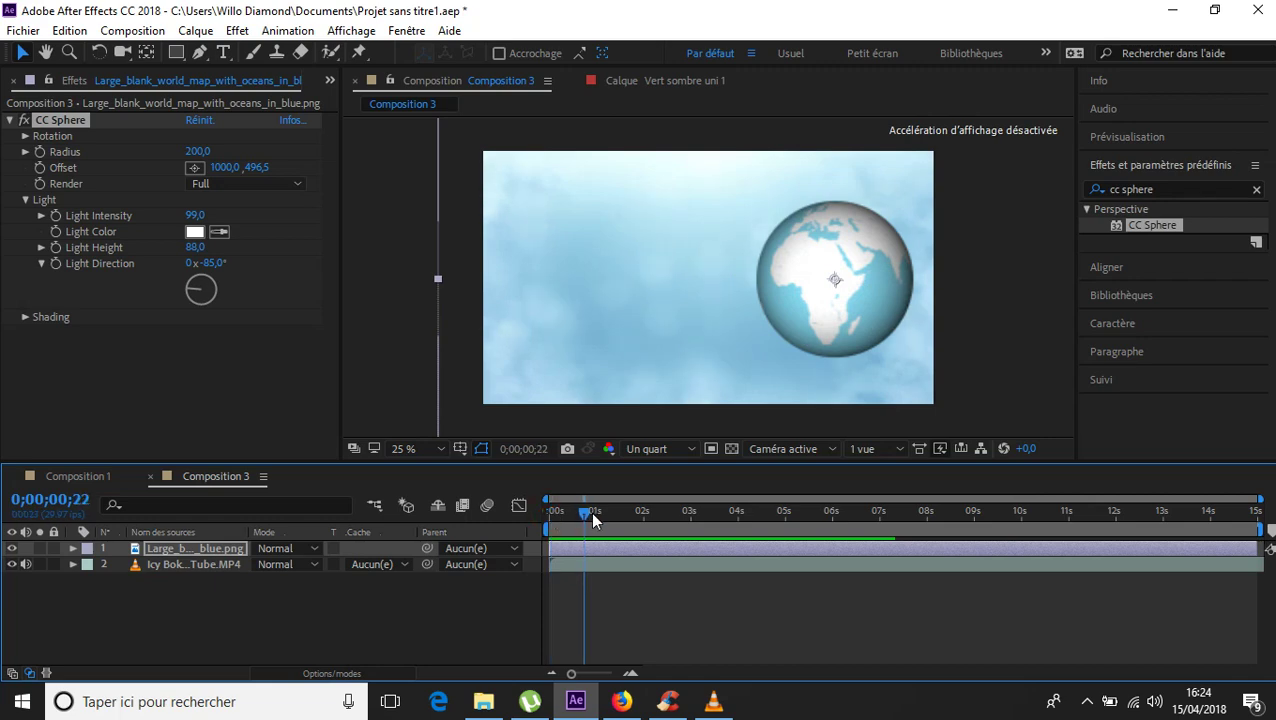
- Try rotating the globe with CC Sphere's Rotation X and undo the change
left_click(25, 136)
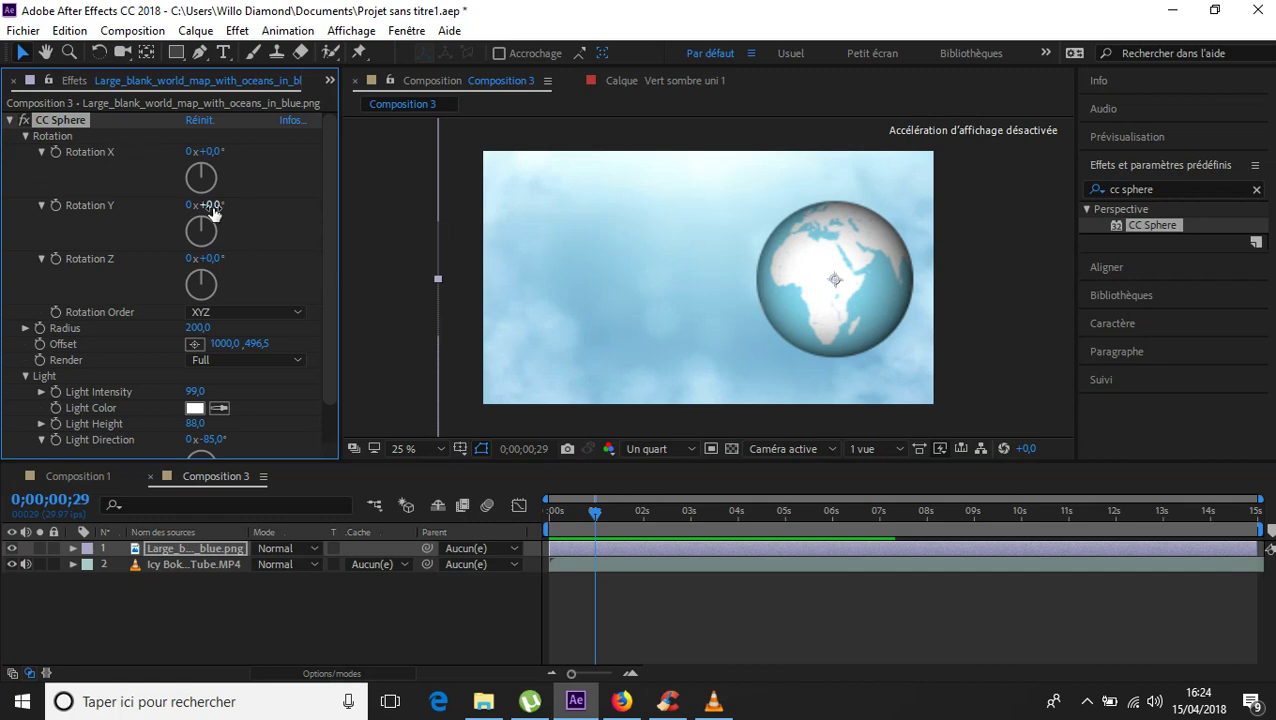
left_click_drag(210, 152, 589, 149)
key("ctrl+z")
- Try animating the globe's Rotation Y from 5 revolutions near one second to 8x+145° at 0;00;14;07, and scrub through the spin
left_click(195, 206)
type("5")
left_click_drag(606, 503, 1220, 520)
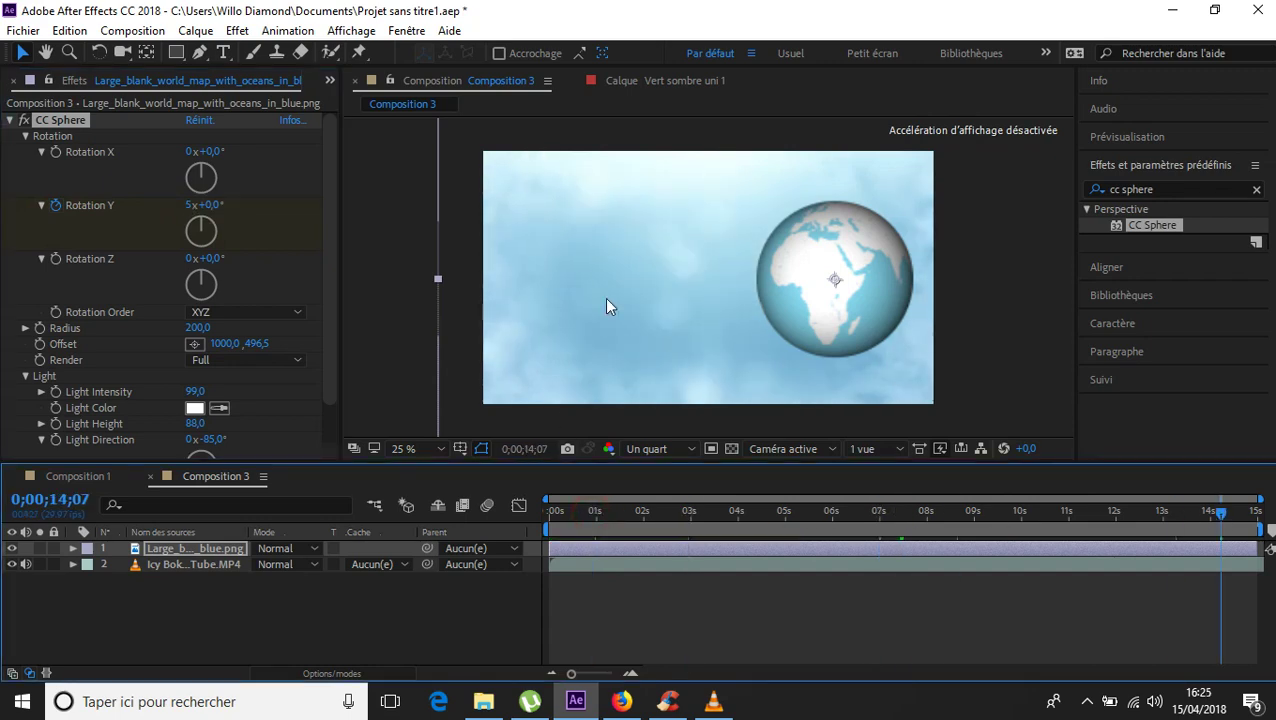
left_click_drag(207, 205, 1272, 130)
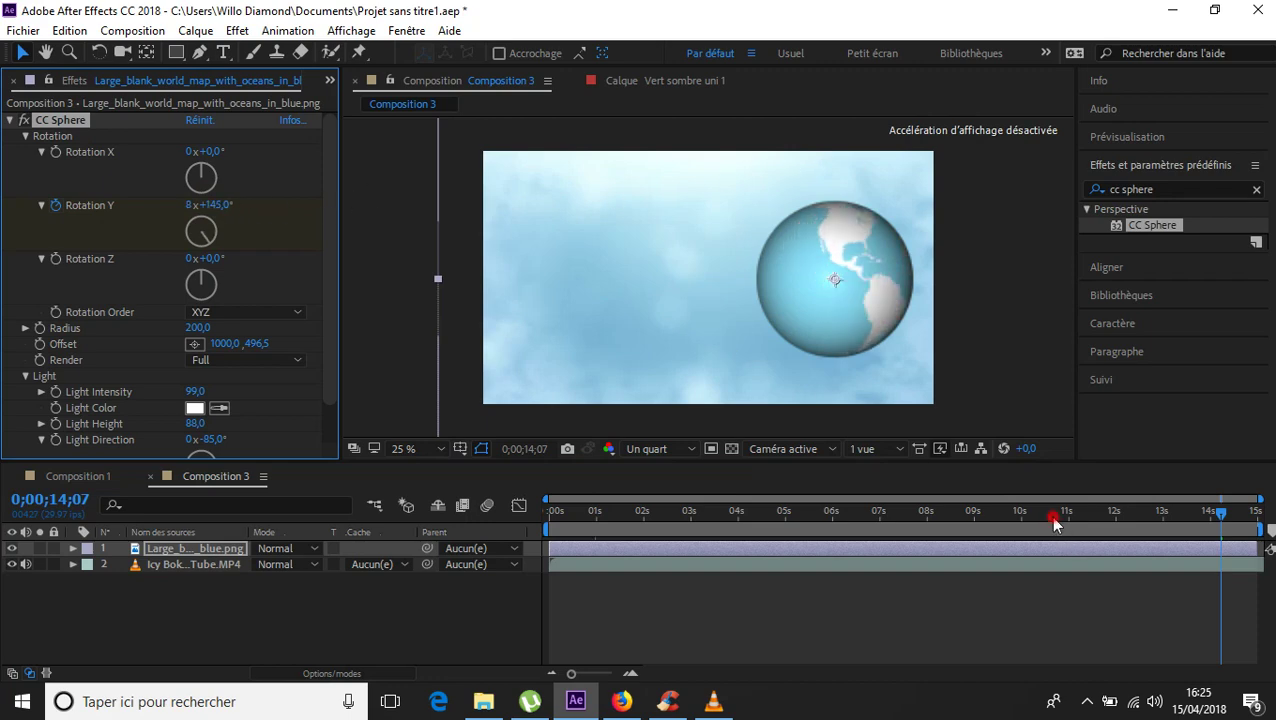
left_click_drag(1054, 515, 882, 525)
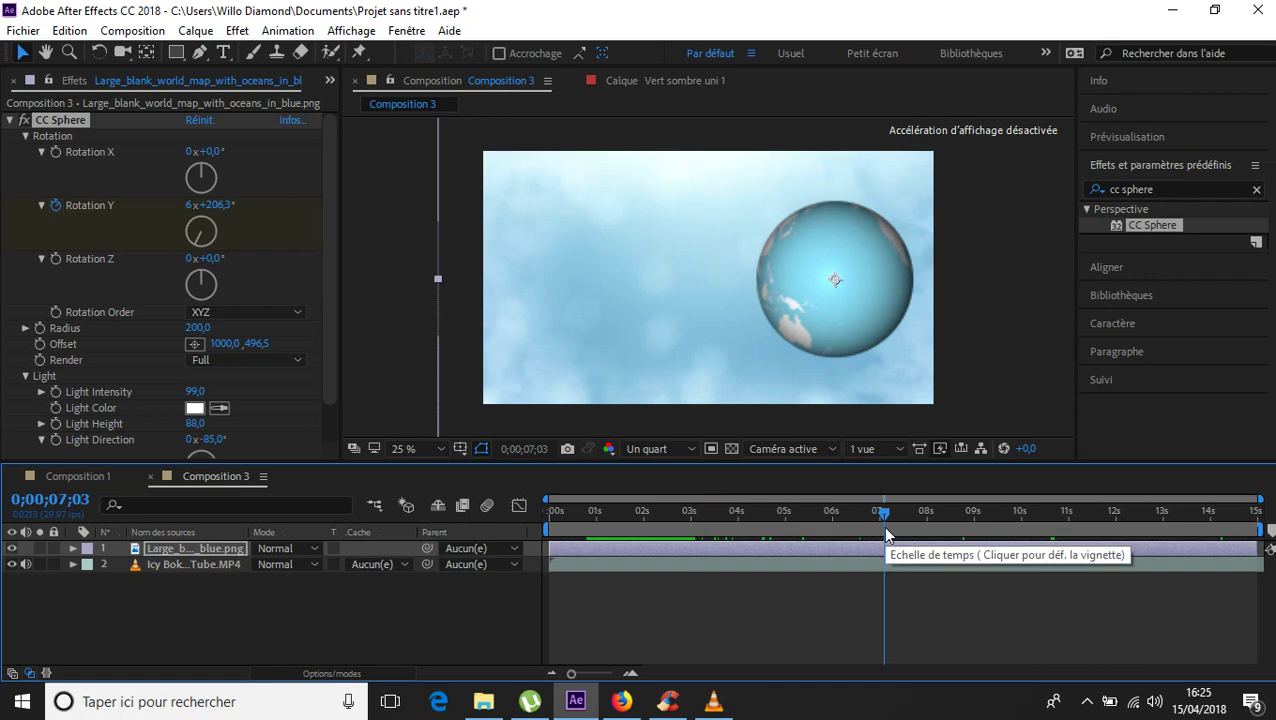
- Undo the last Rotation Y change, remove the Rotation Y animation and reset it to 0 revolutions
key("k")
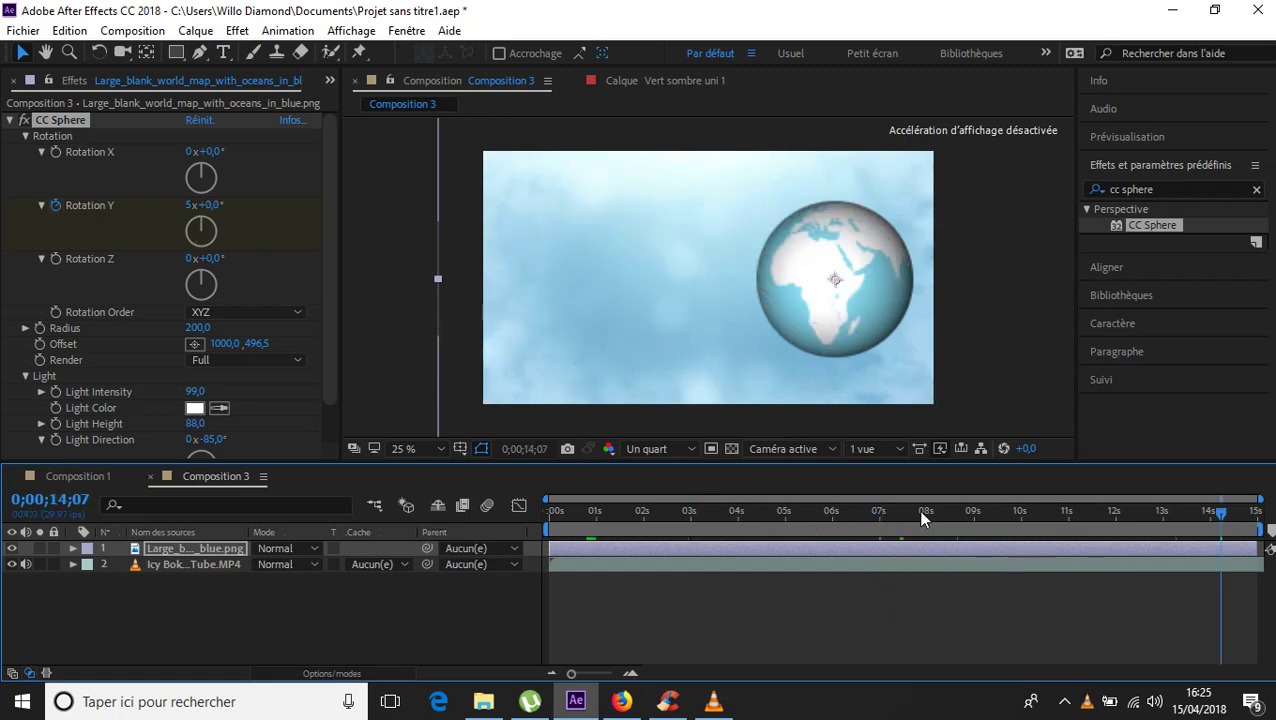
key("z")
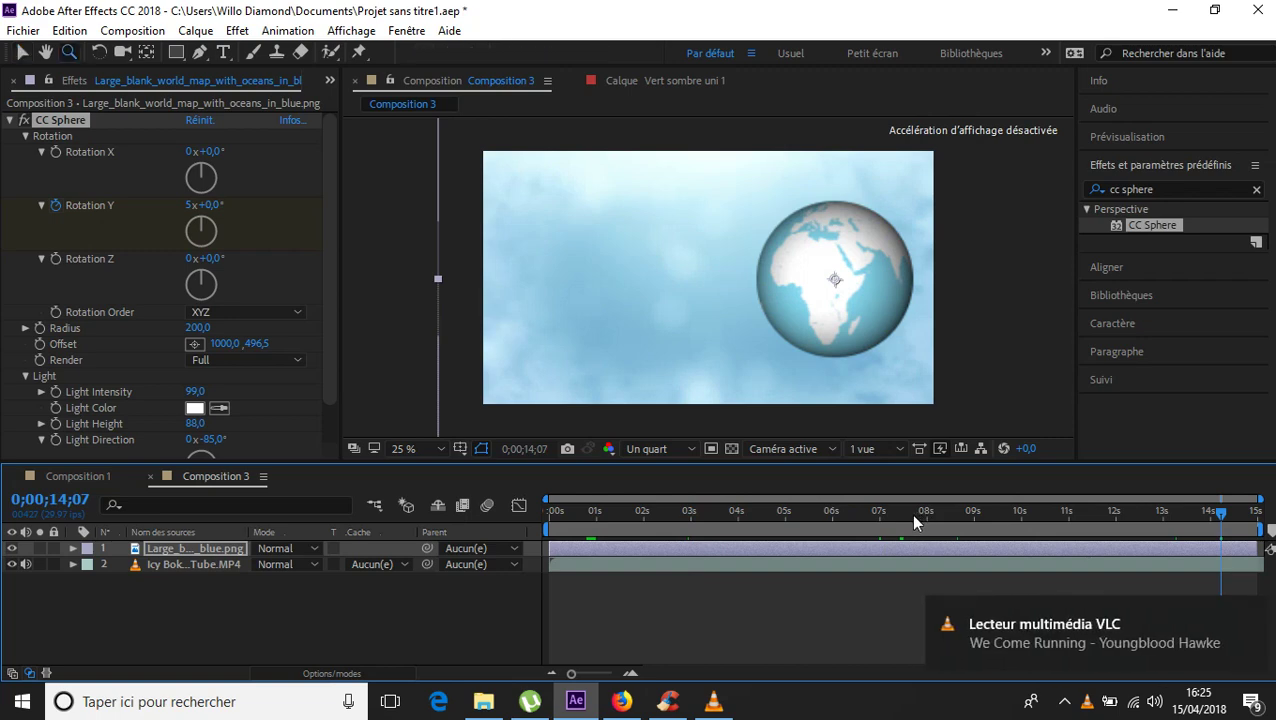
left_click(58, 206)
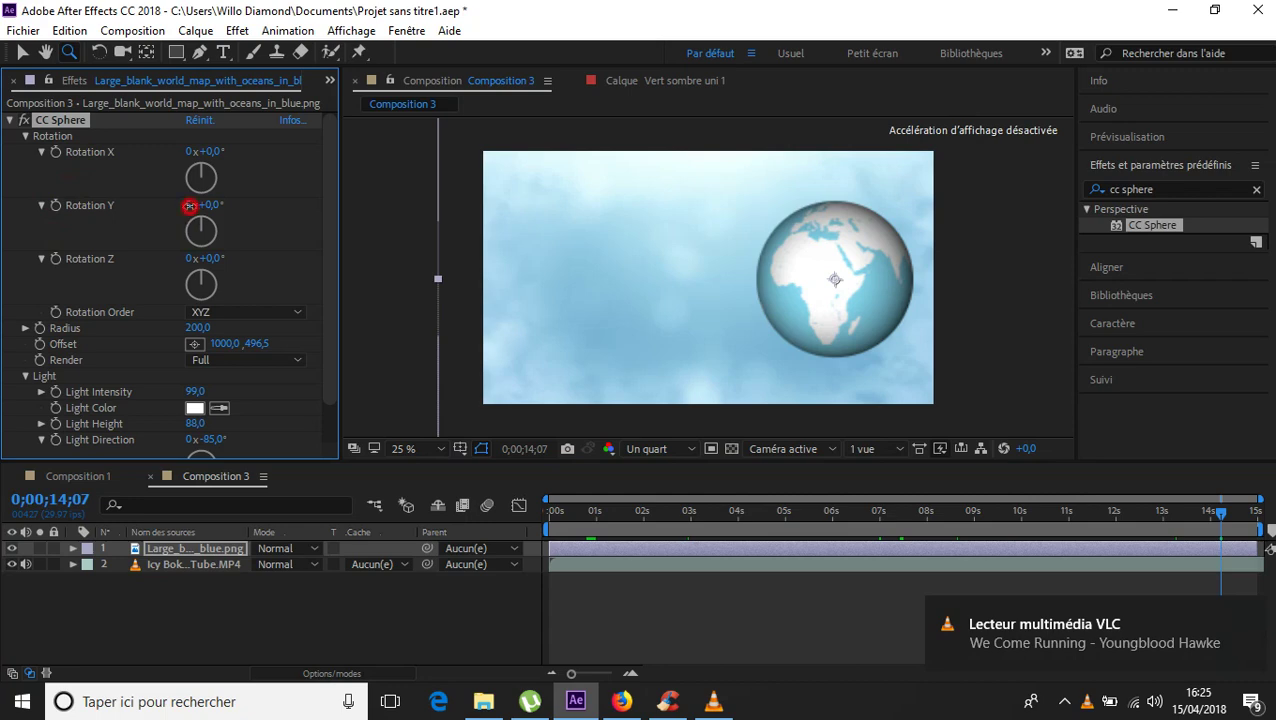
left_click(189, 206)
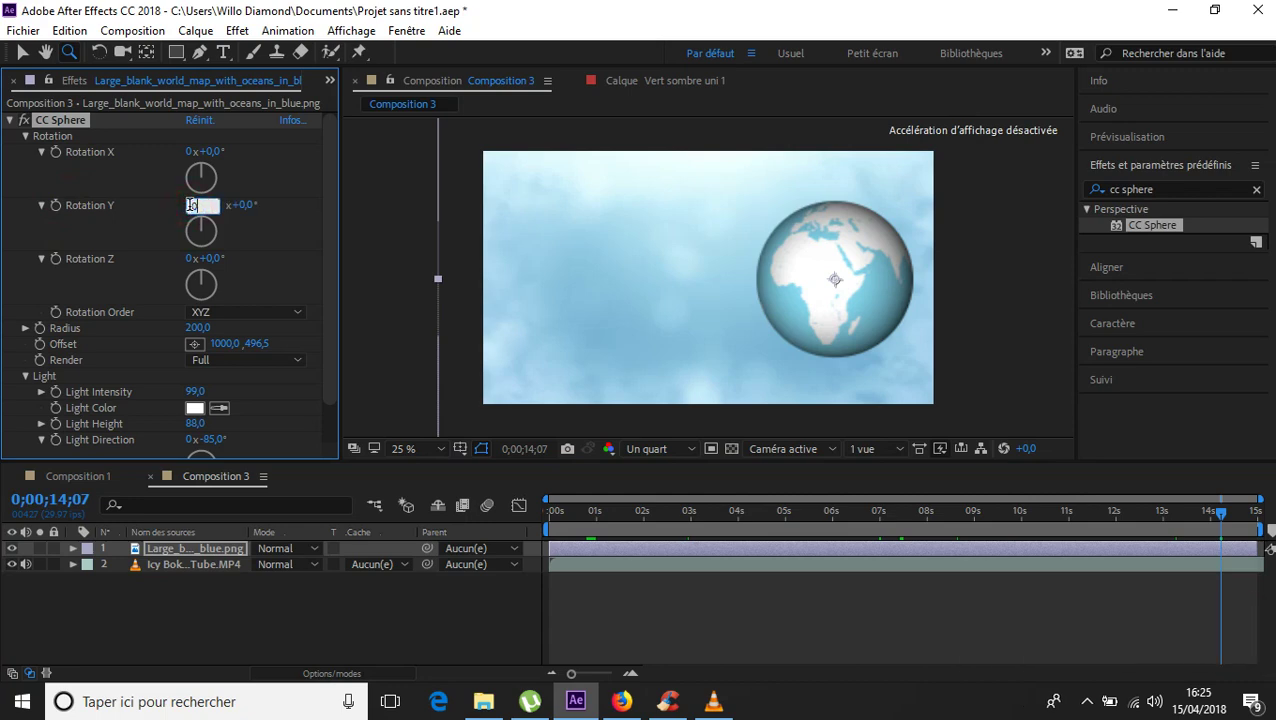
- Animate the globe's Rotation Y from 0 revolutions at 0;00;01;00 to 3x+173° at 0;00;14;10
left_click_drag(626, 514, 598, 527)
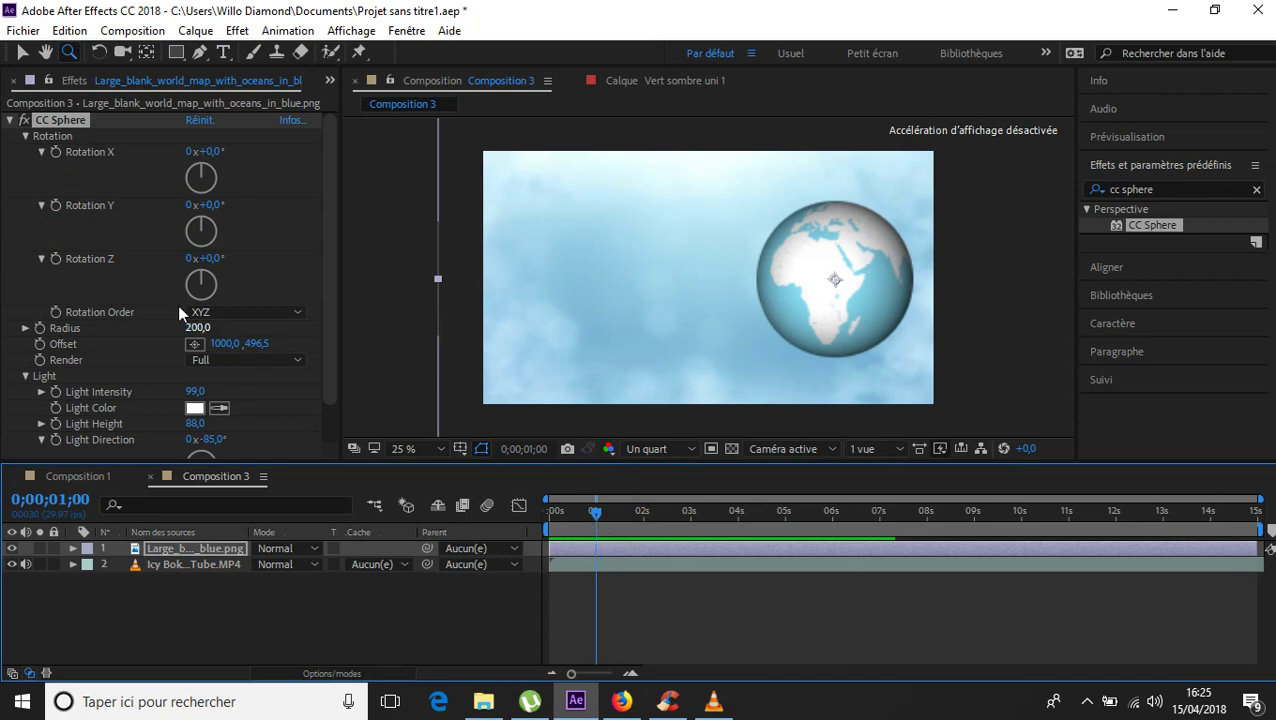
left_click(55, 205)
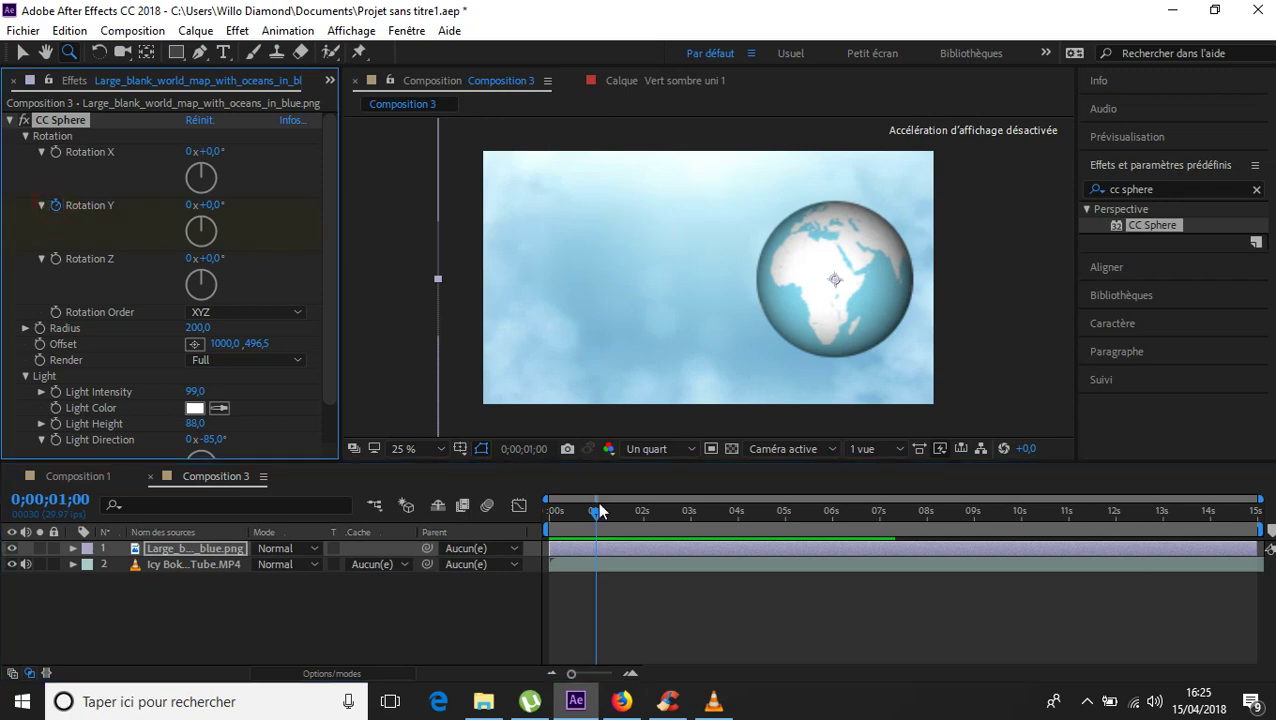
left_click_drag(598, 520, 1228, 515)
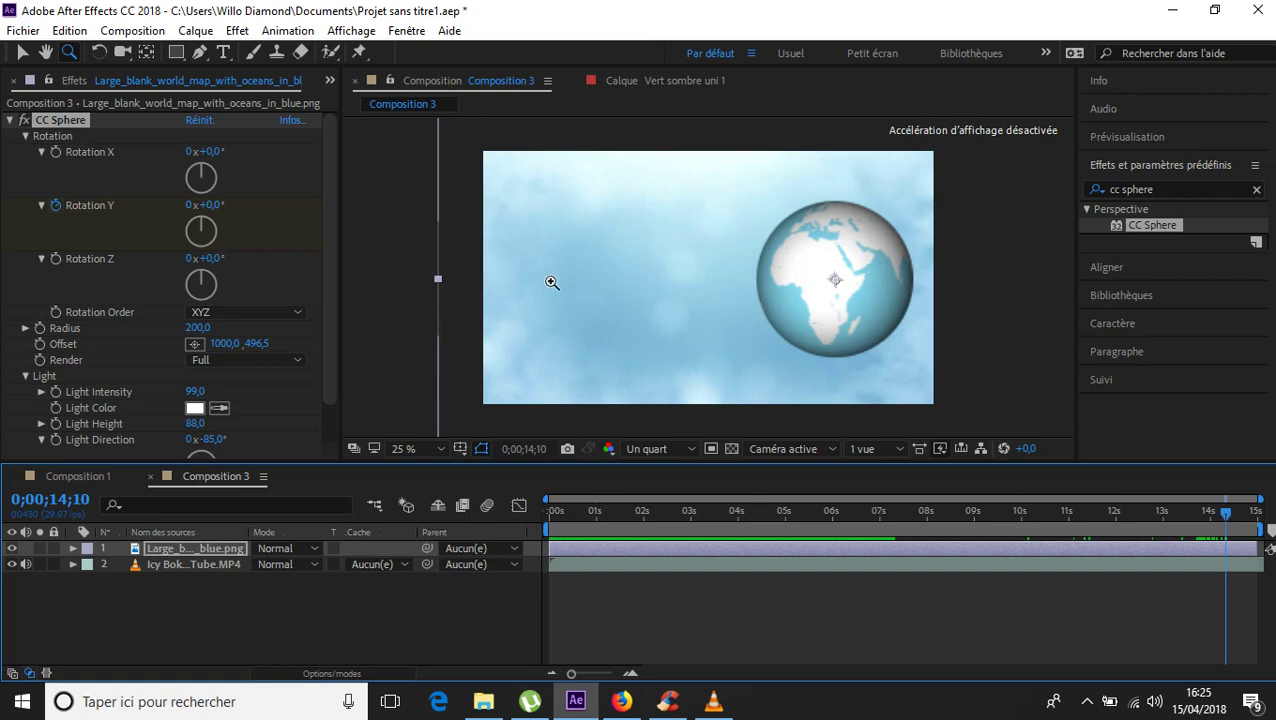
left_click(213, 205)
left_click_drag(222, 207, 260, 222)
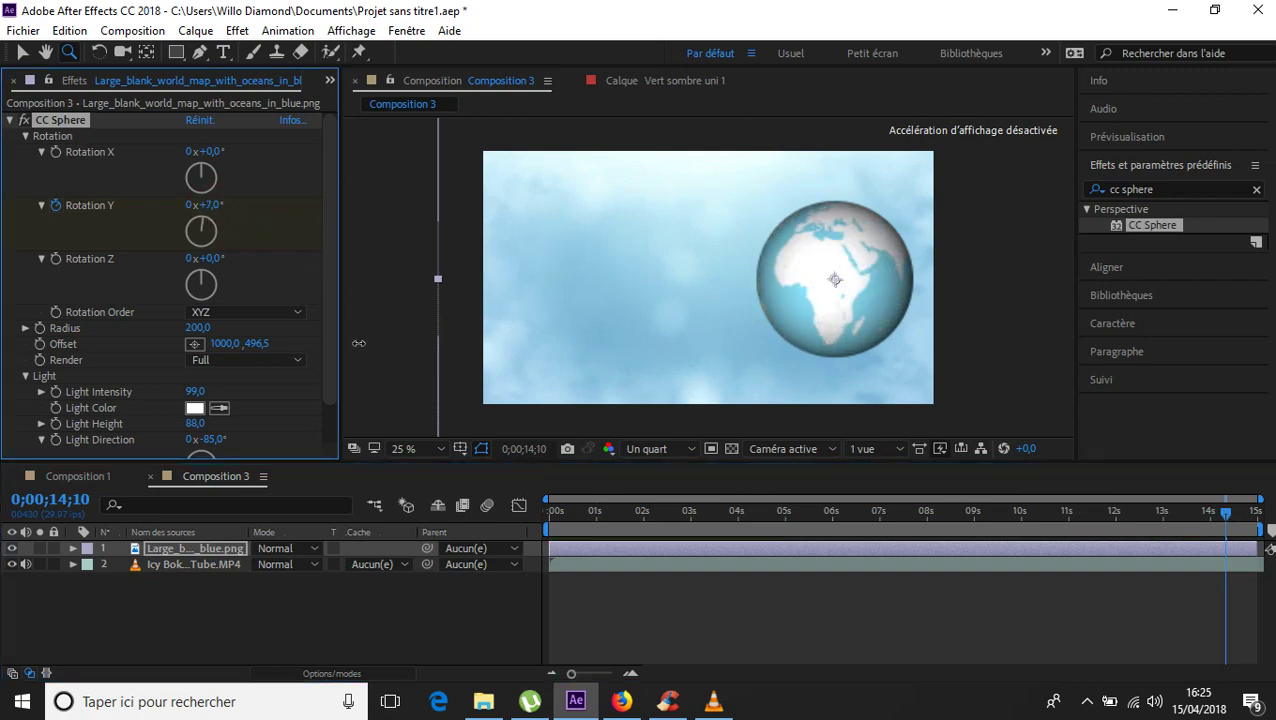
left_click_drag(358, 343, 1187, 35)
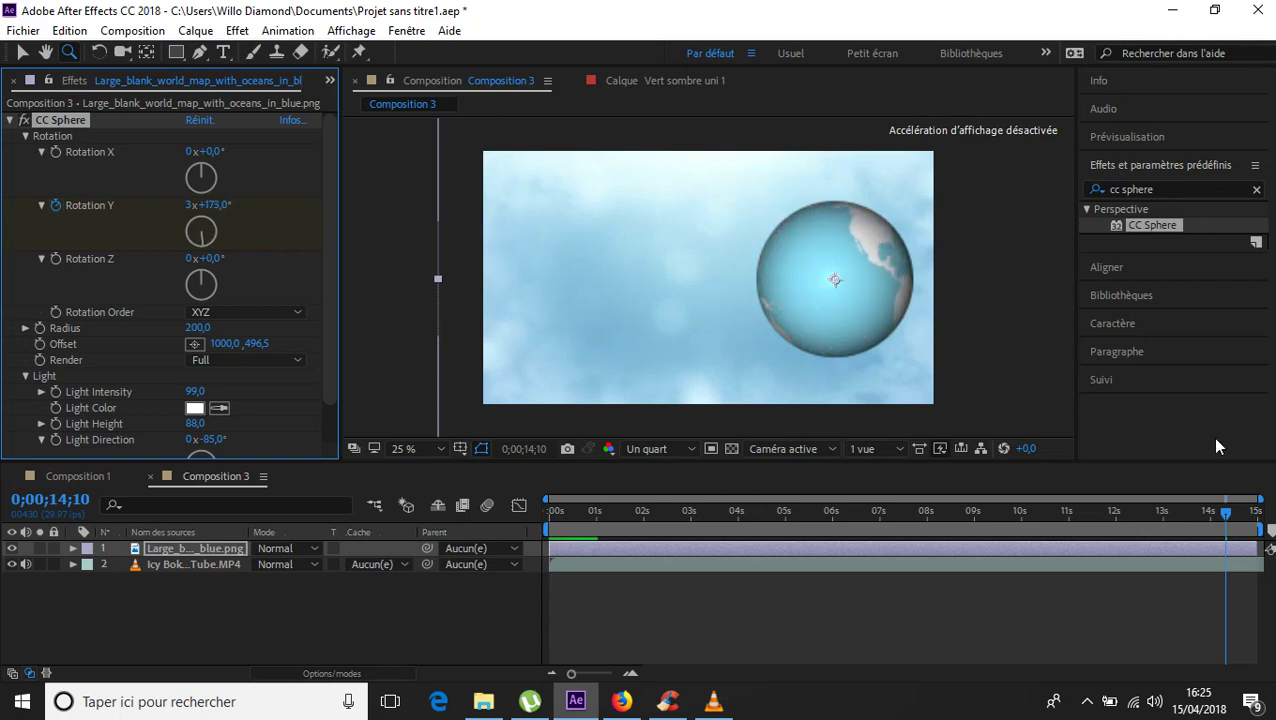
- Play back the composition from the start to preview the globe's spin, and return to 0;00;00;00
left_click_drag(1200, 516, 535, 505)
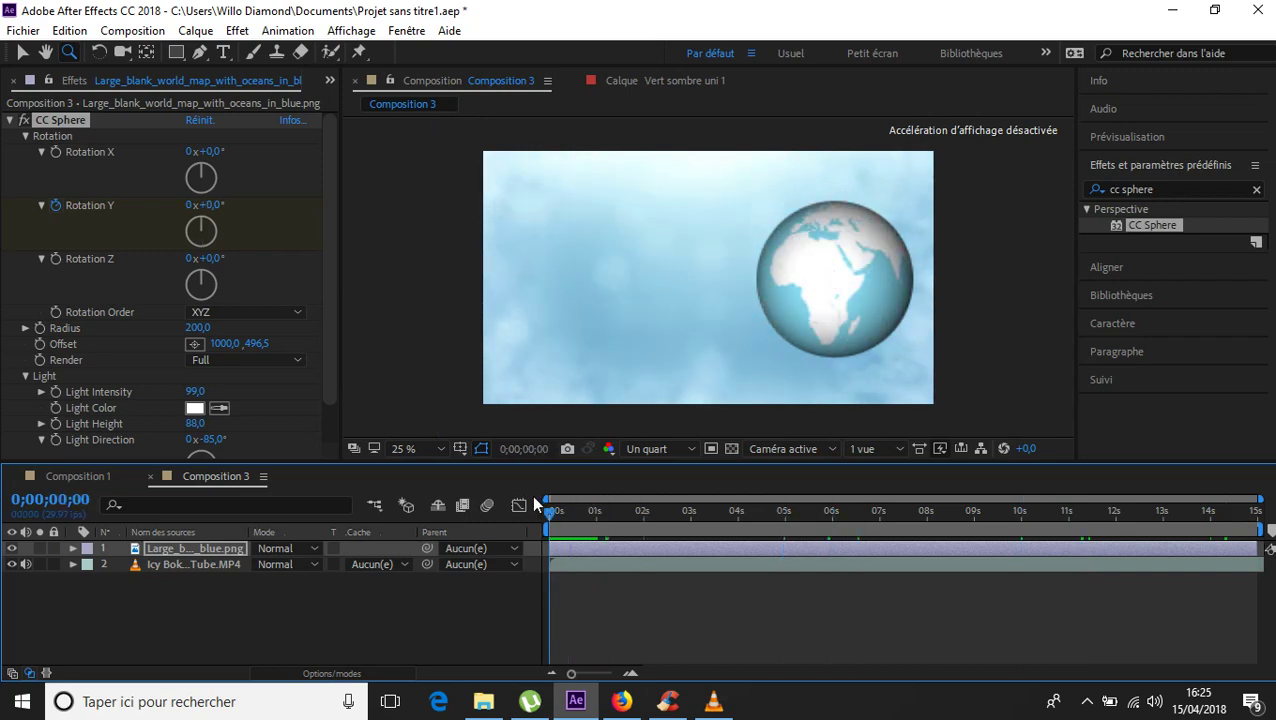
key("space")
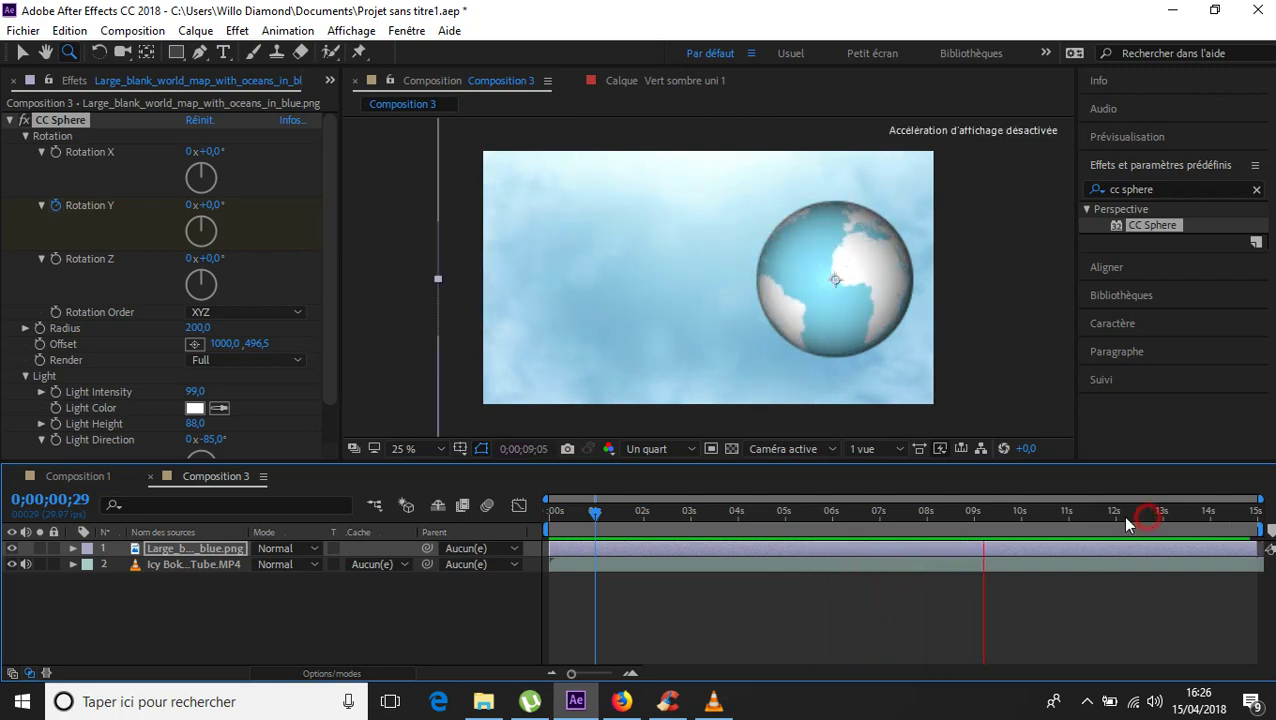
left_click_drag(1121, 515, 545, 523)
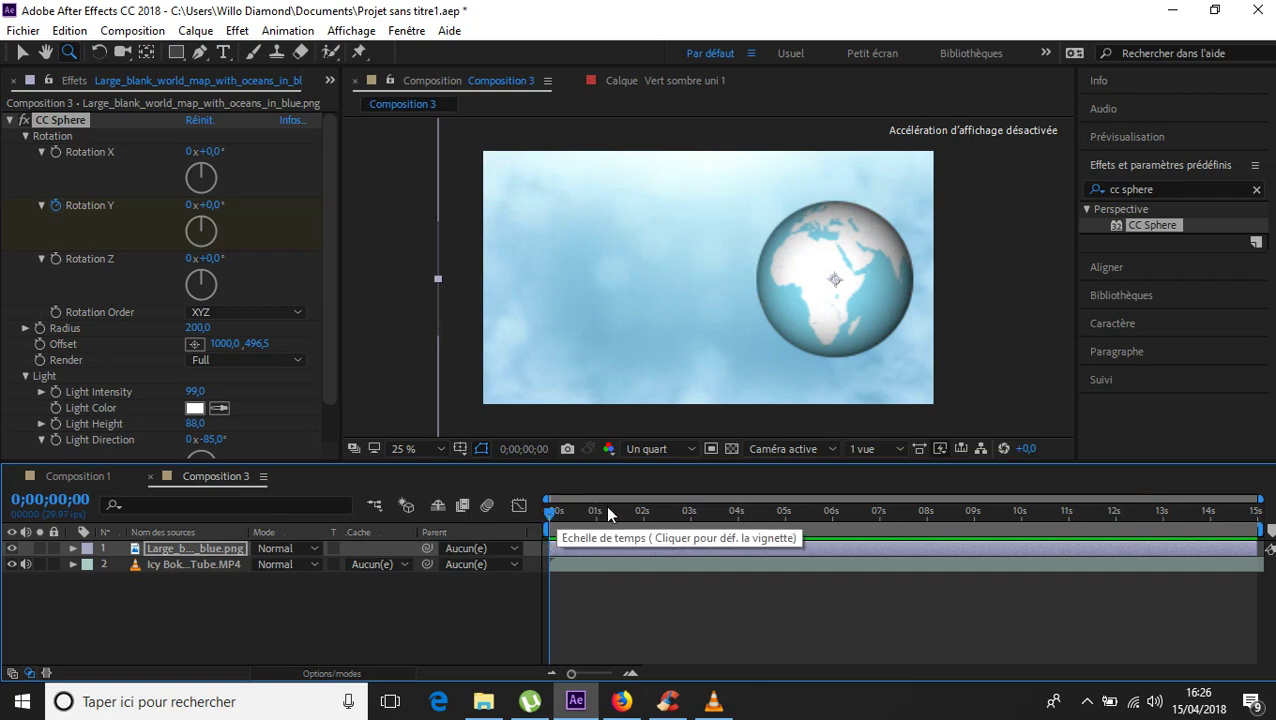
left_click(22, 56)
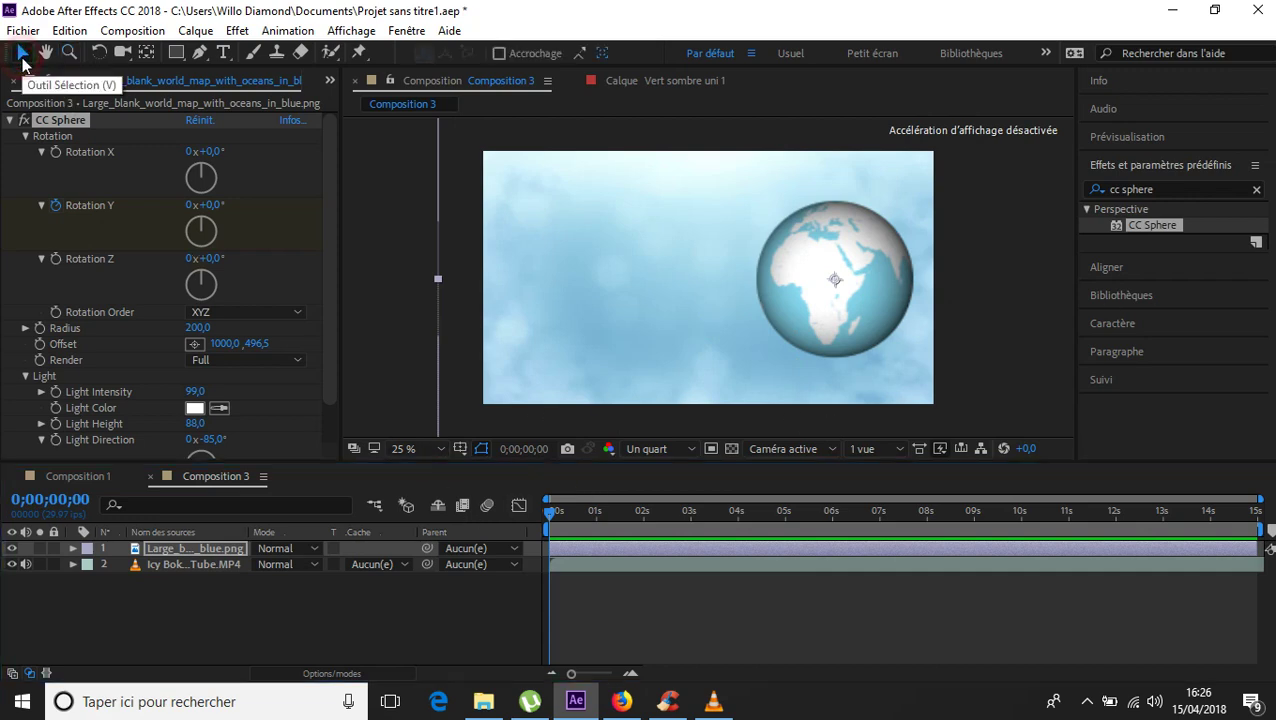
left_click(172, 550)
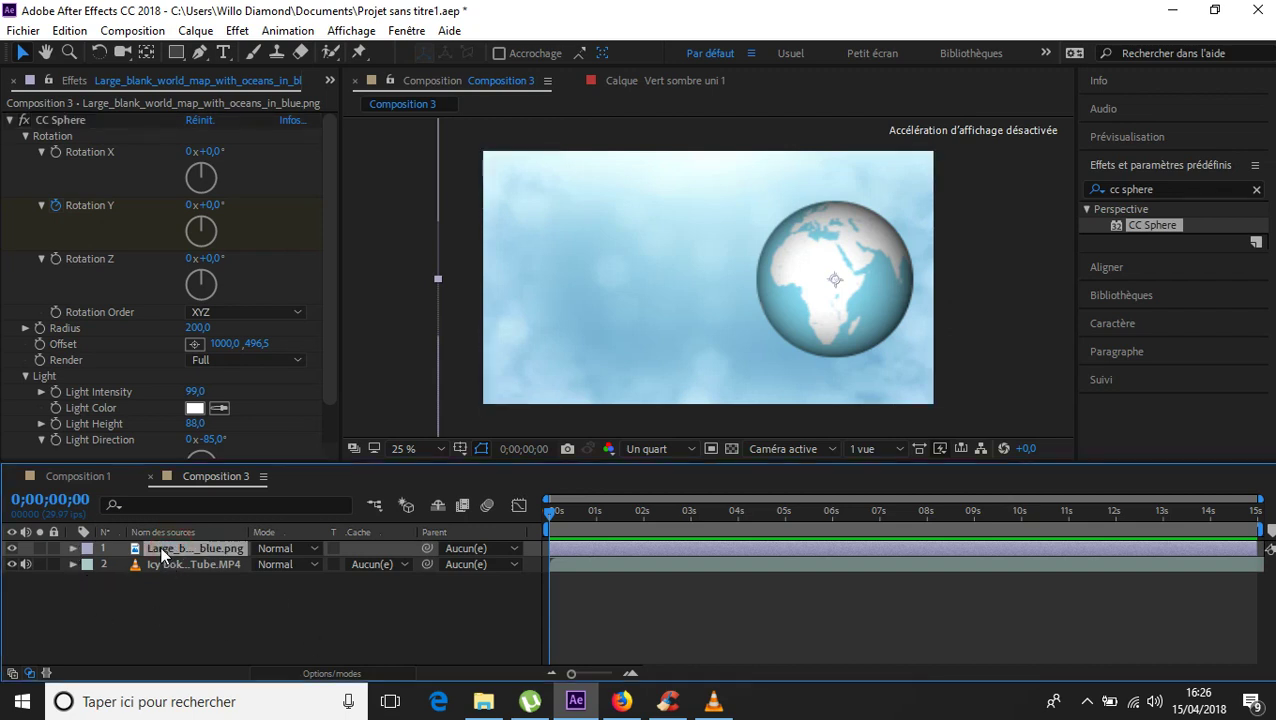
left_click(165, 582)
left_click(160, 548)
key("p")
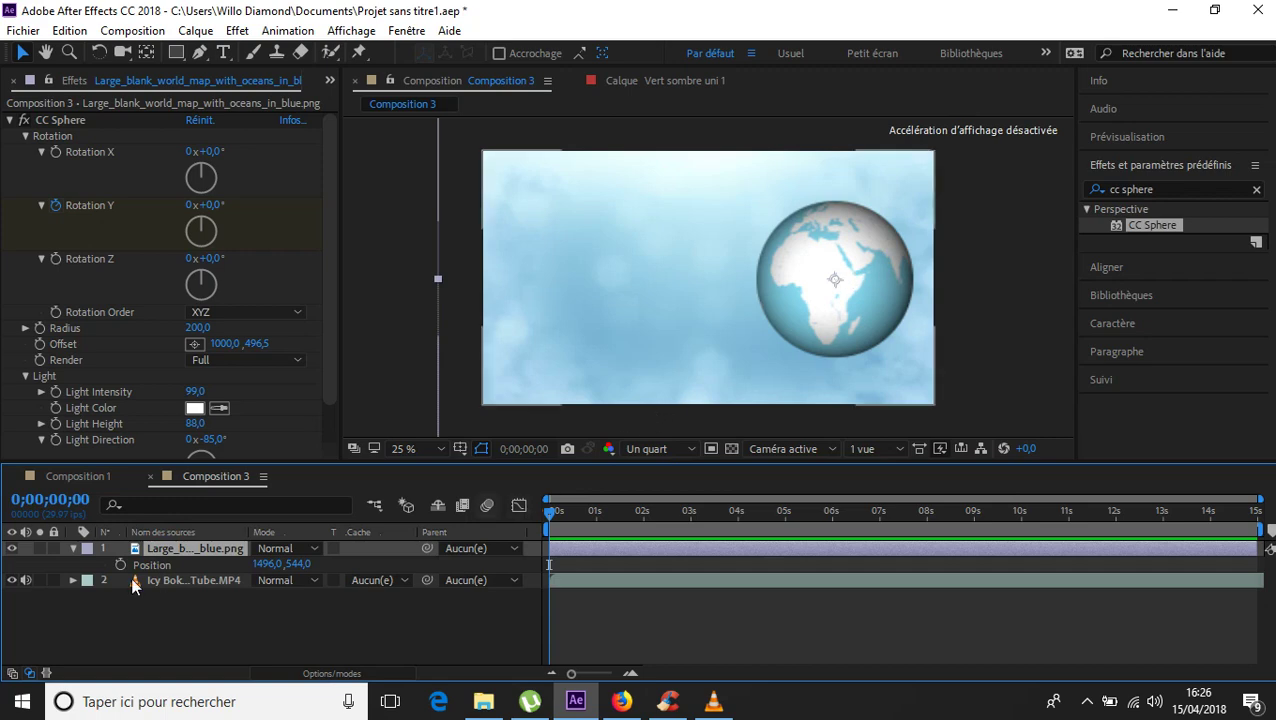
left_click_drag(272, 564, 316, 546)
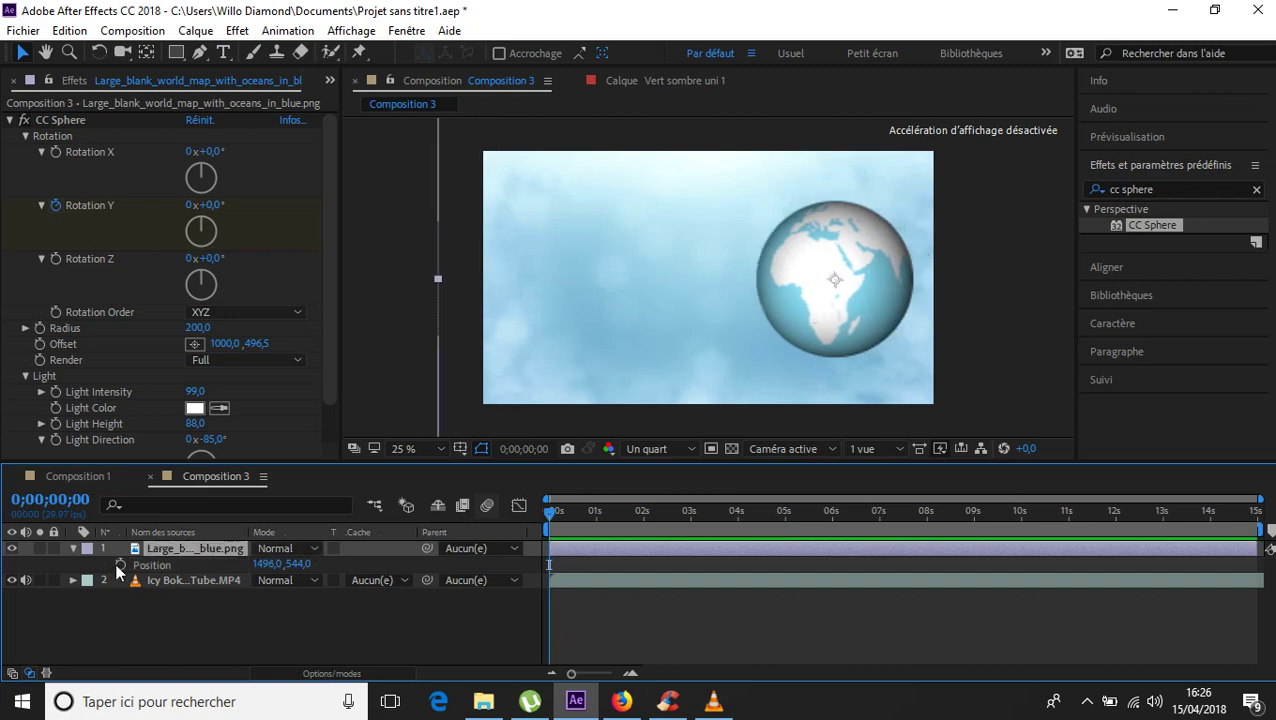
left_click(72, 548)
left_click(114, 590)
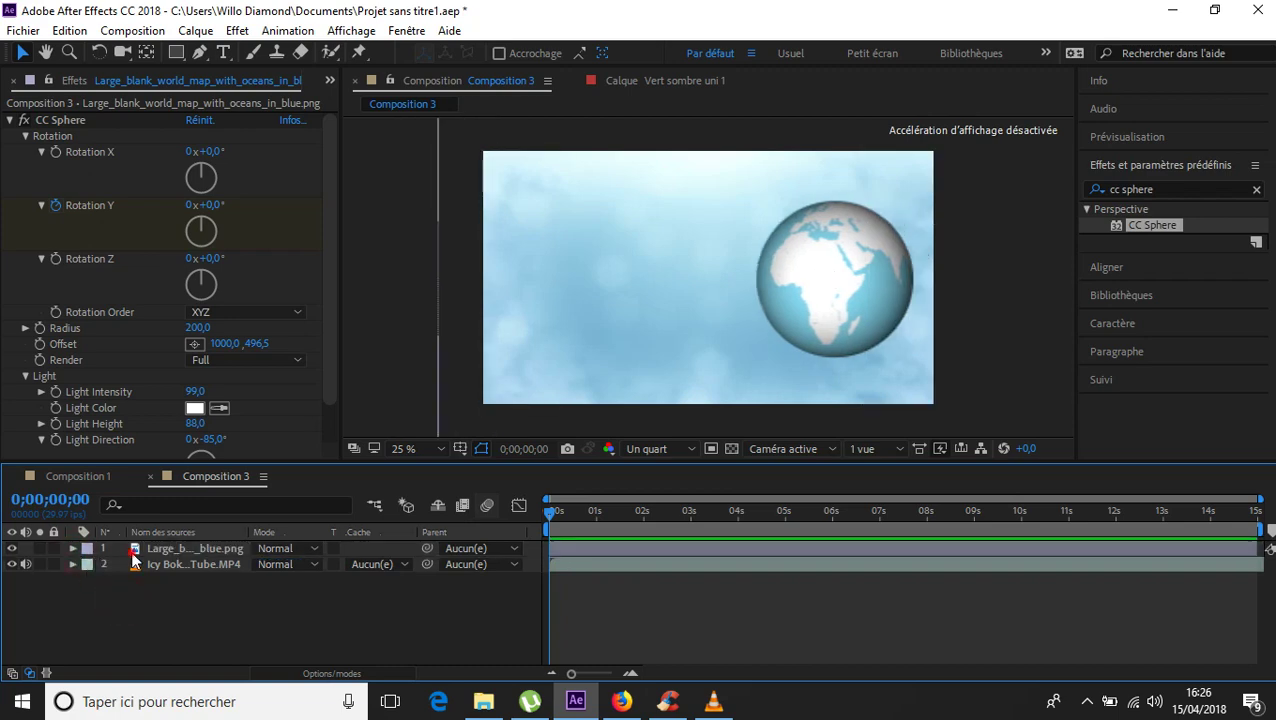
- Animate the world map layer's Scale from 0% at 0;00;00;00 to 168.8% at 0;00;00;29
left_click(73, 548)
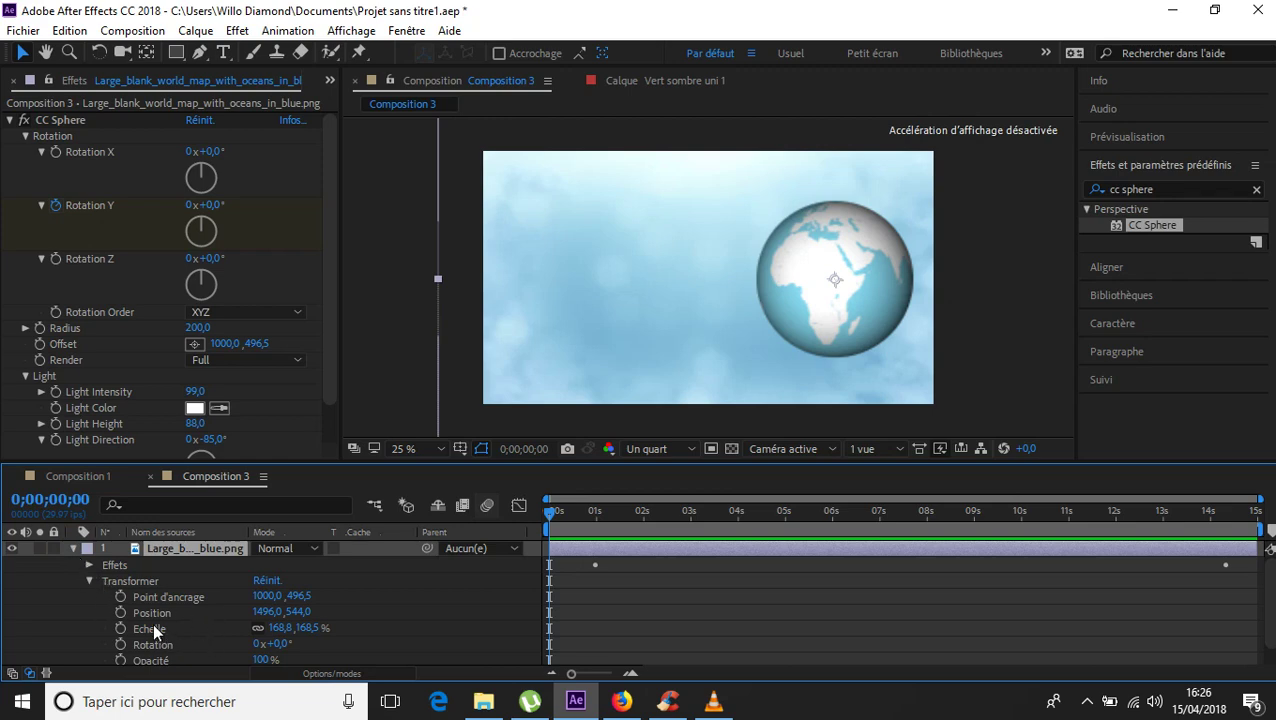
left_click(283, 628)
type("0")
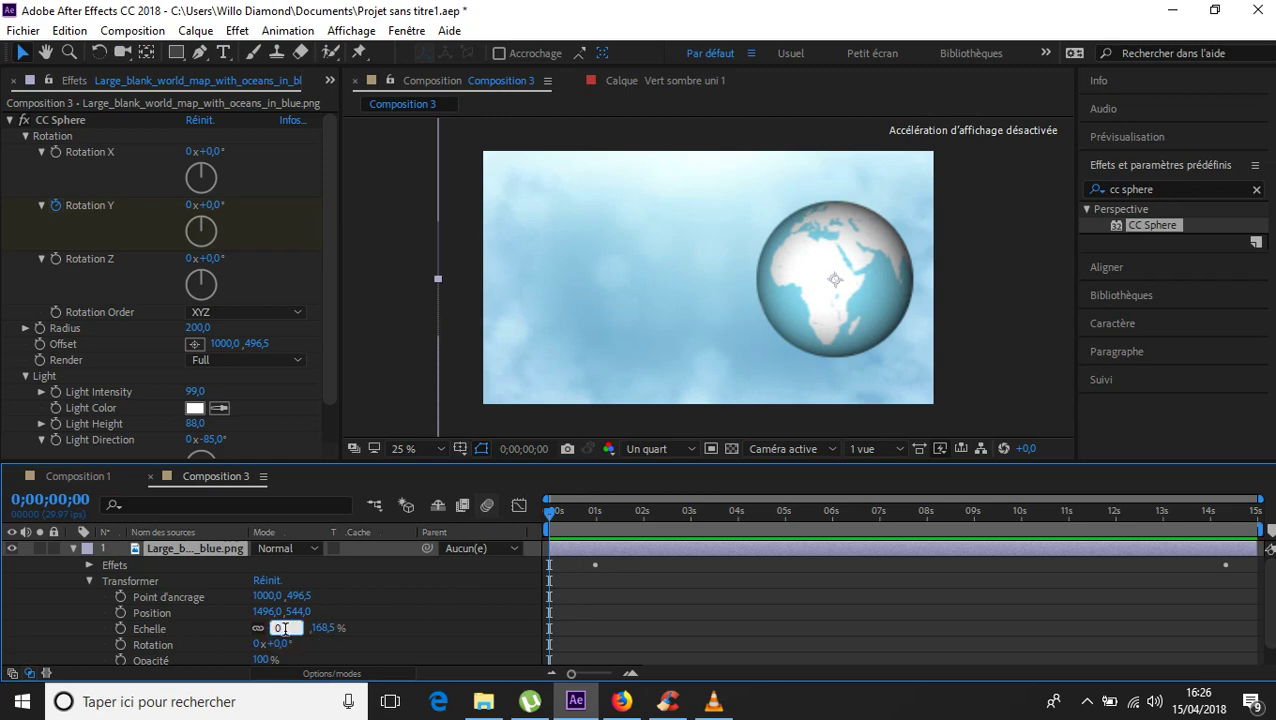
left_click(121, 628)
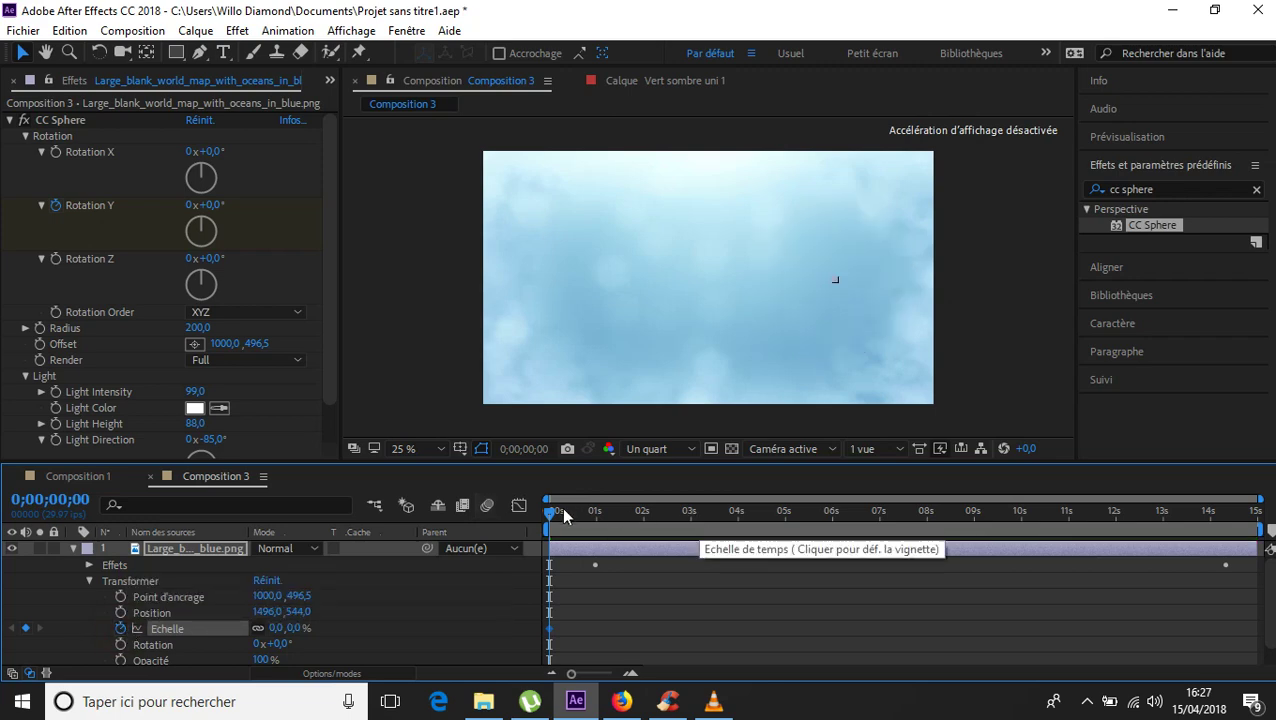
left_click_drag(555, 518, 601, 528)
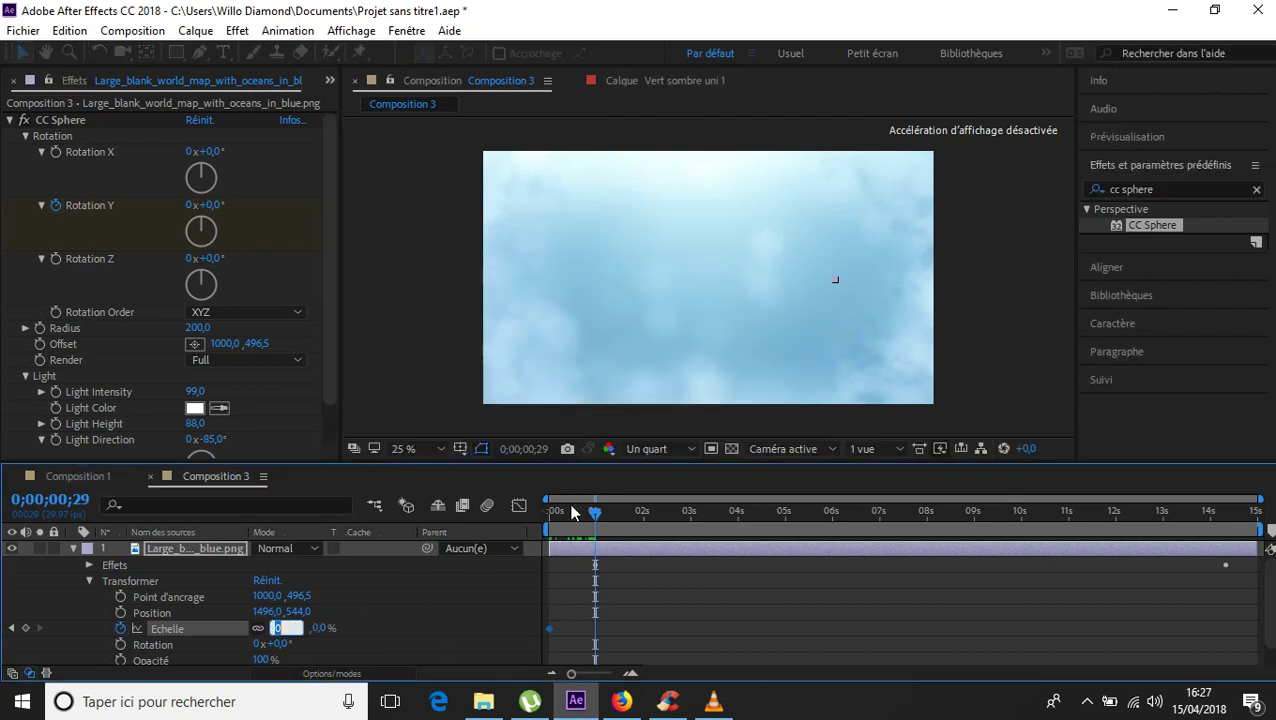
left_click(281, 628)
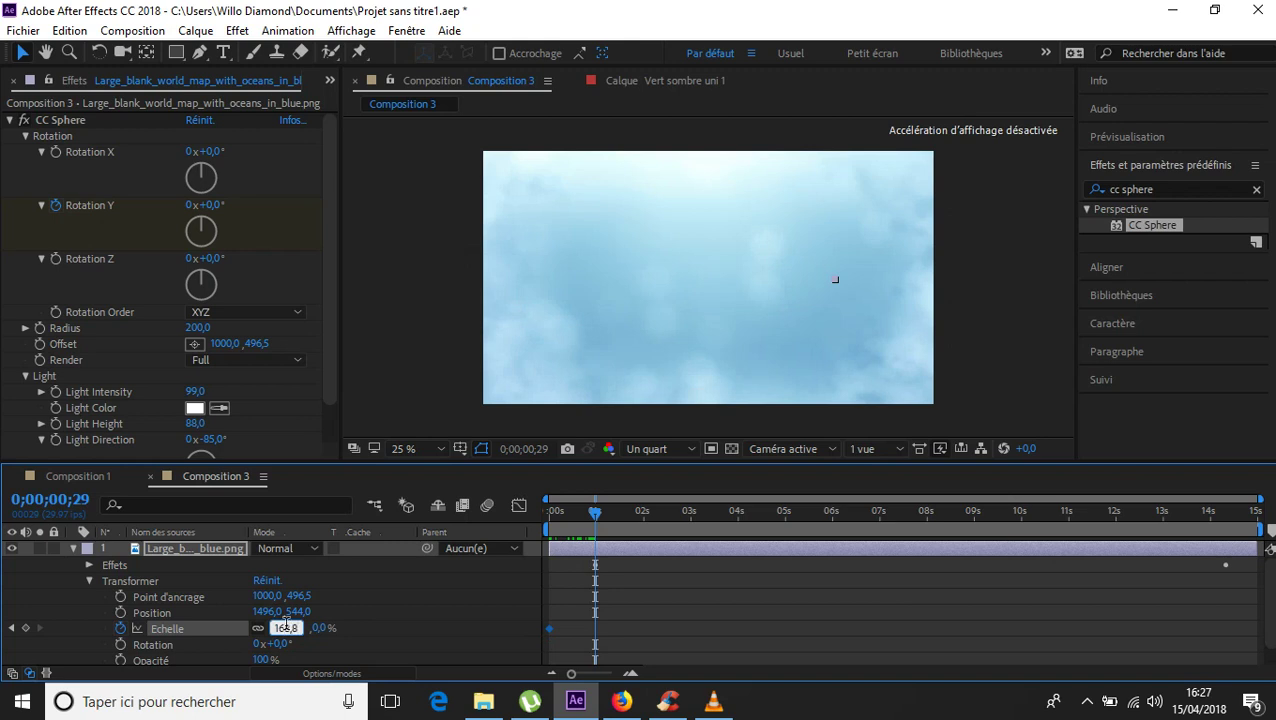
key("Return")
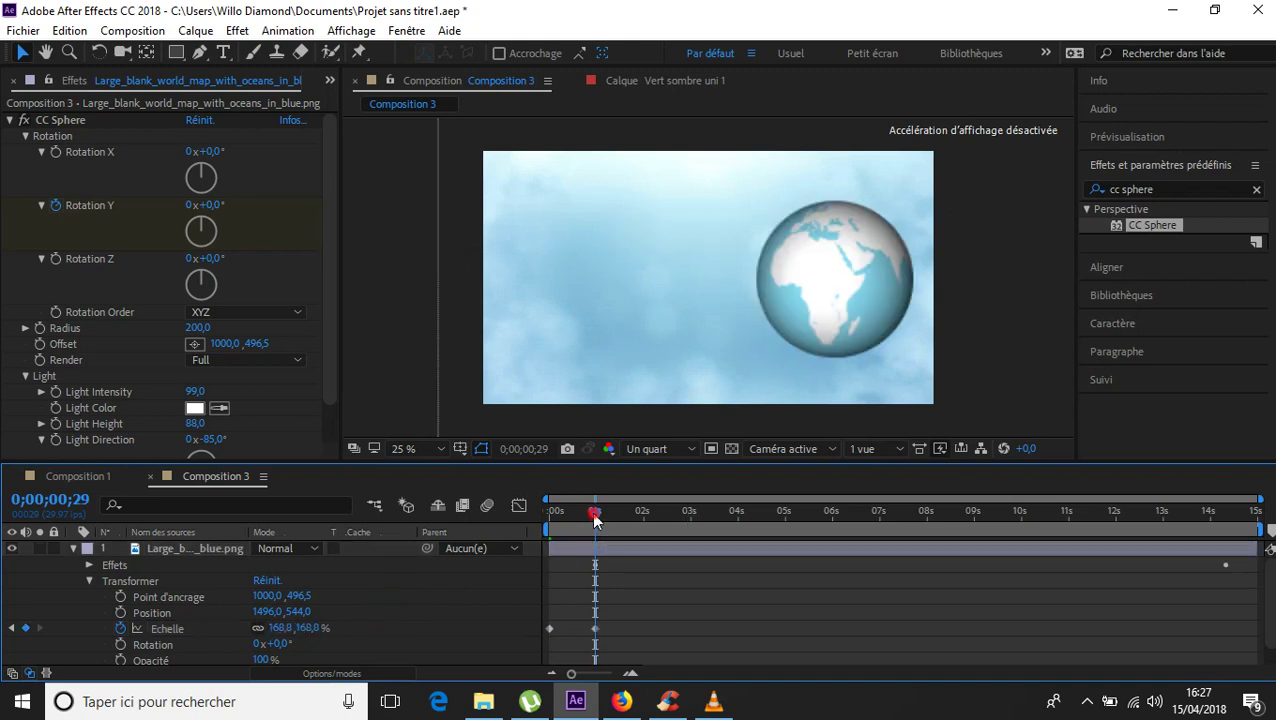
- Play back the composition from the start to preview the globe scaling up
left_click_drag(595, 518, 500, 530)
key("space")
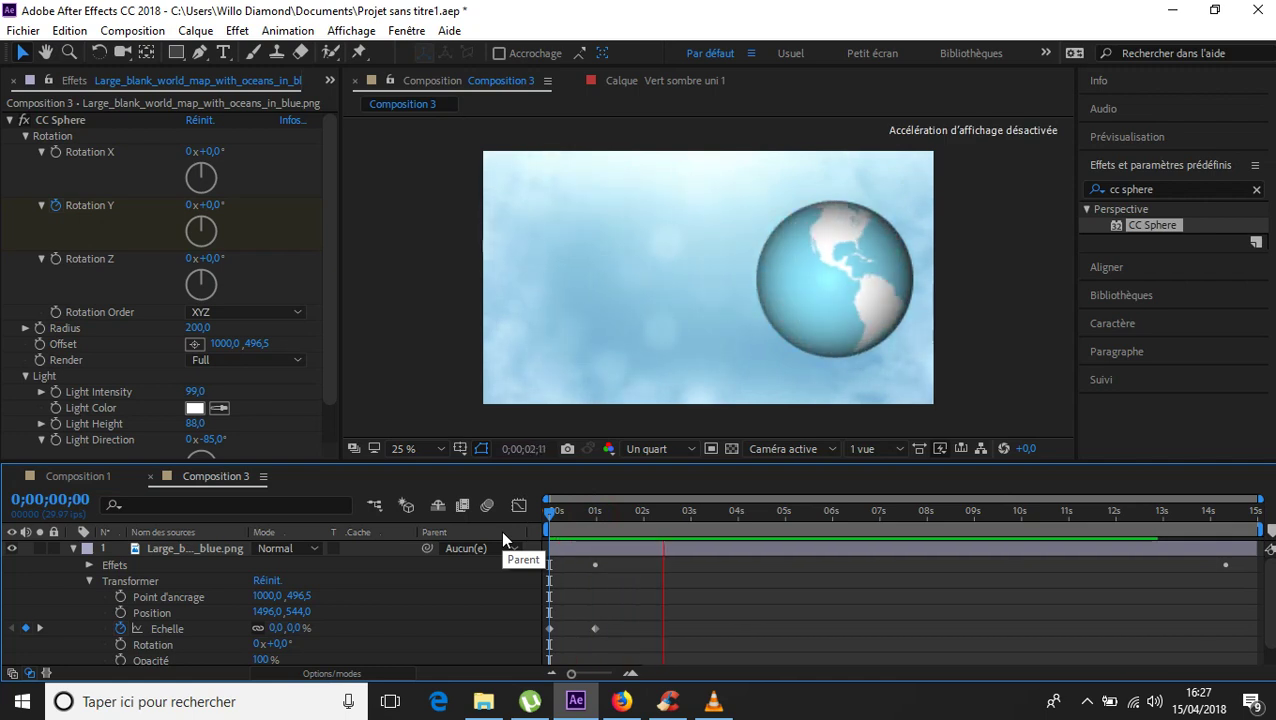
key("space")
right_click(595, 628)
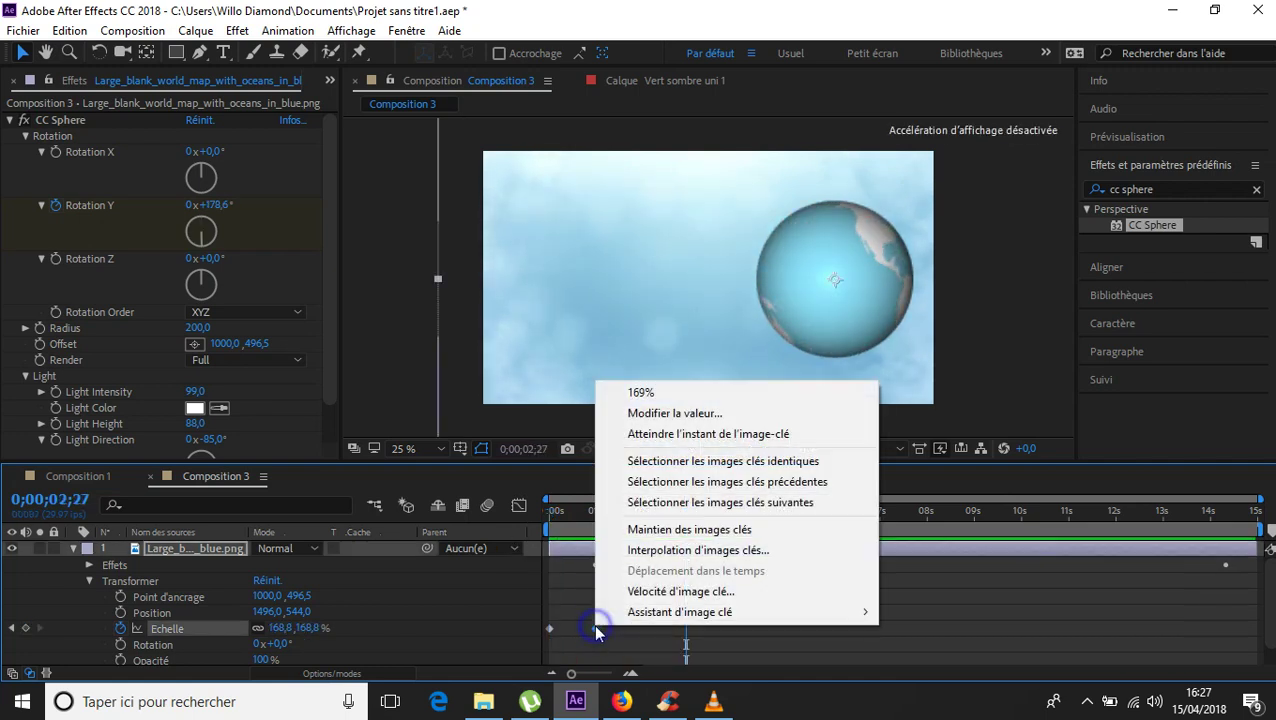
left_click_drag(577, 526, 548, 515)
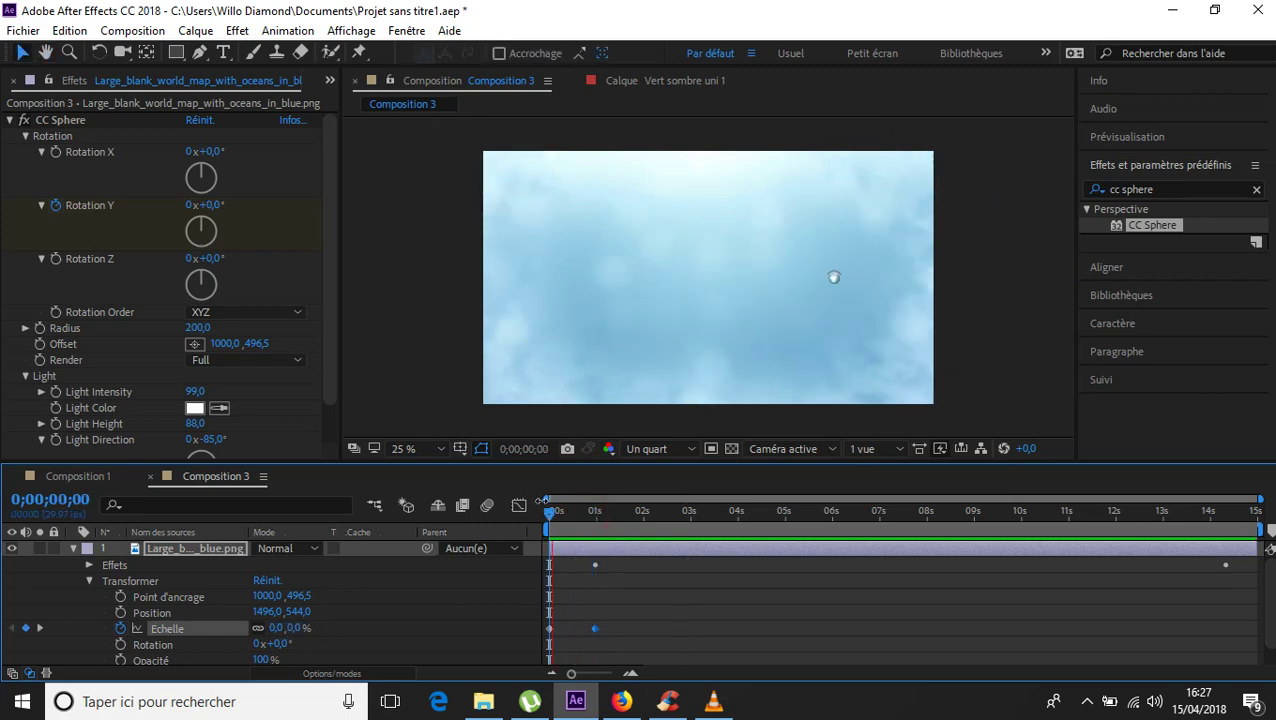
key("space")
key("space")
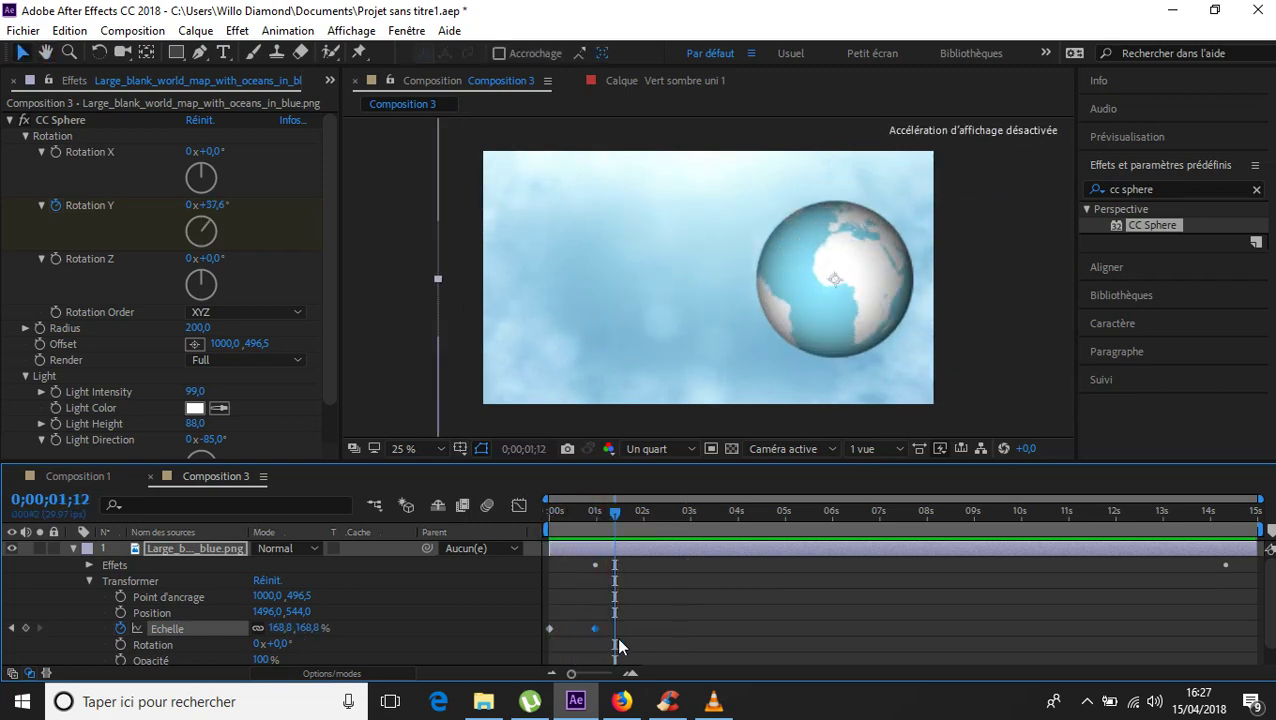
- Apply Easy Ease (Lissage de vitesse) to the second Scale keyframe, preview from the start and move to 0;00;05;16
right_click(594, 634)
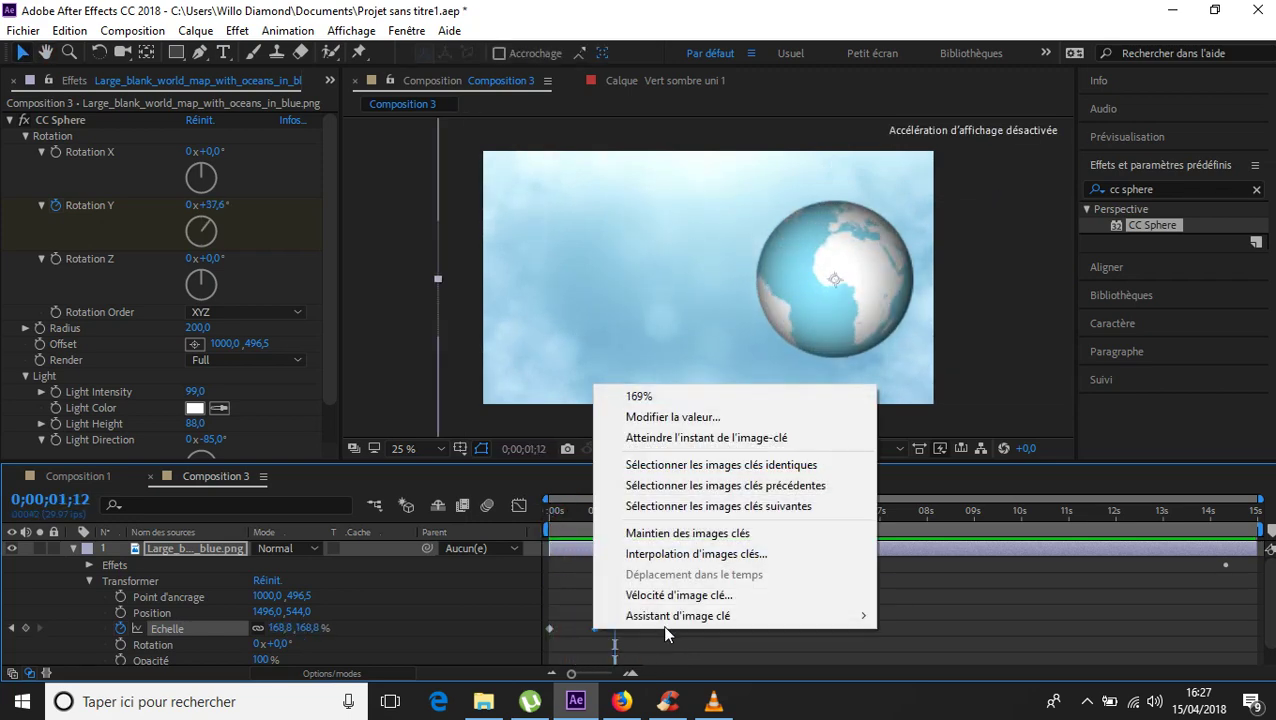
mouse_move(634, 628)
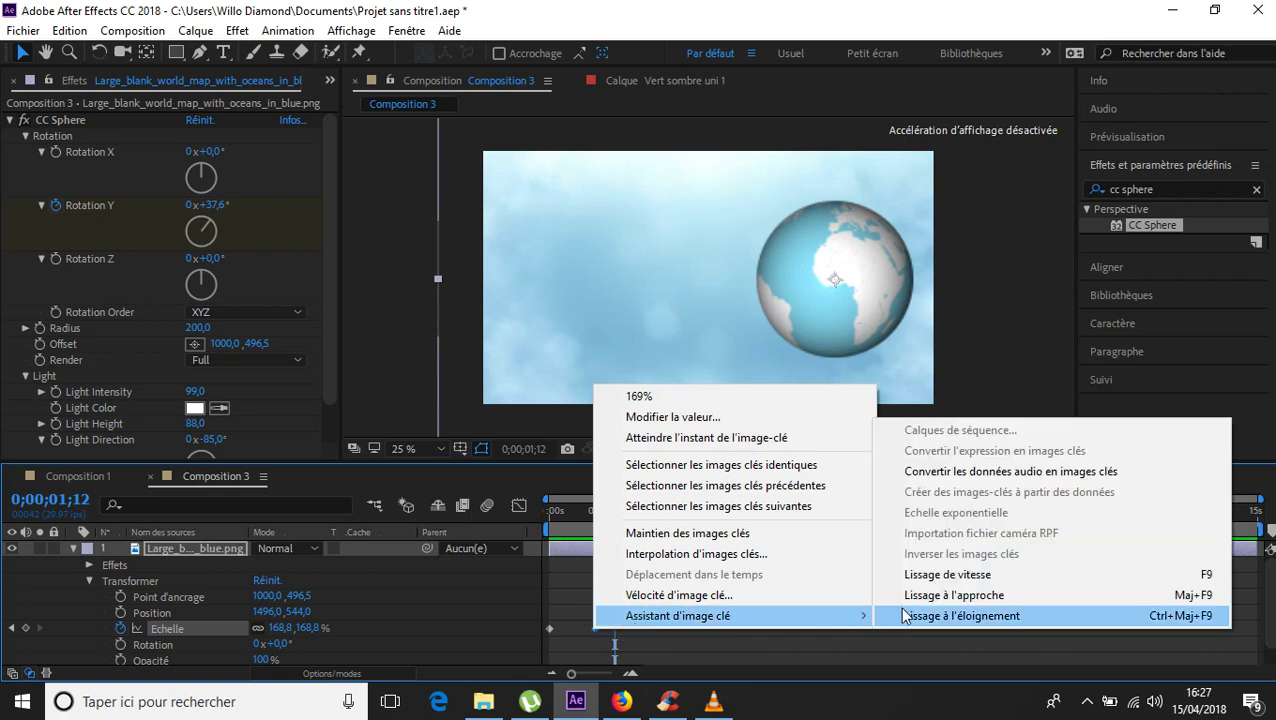
left_click(958, 574)
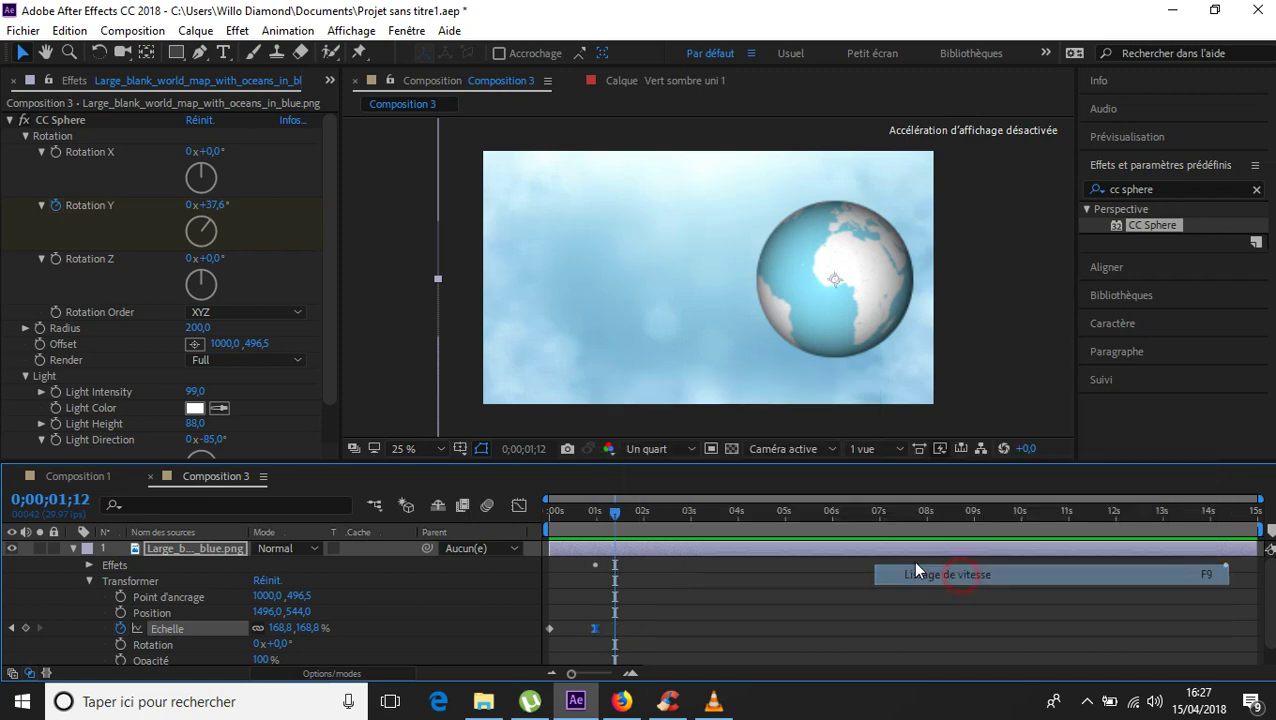
left_click_drag(615, 509, 522, 512)
key("space")
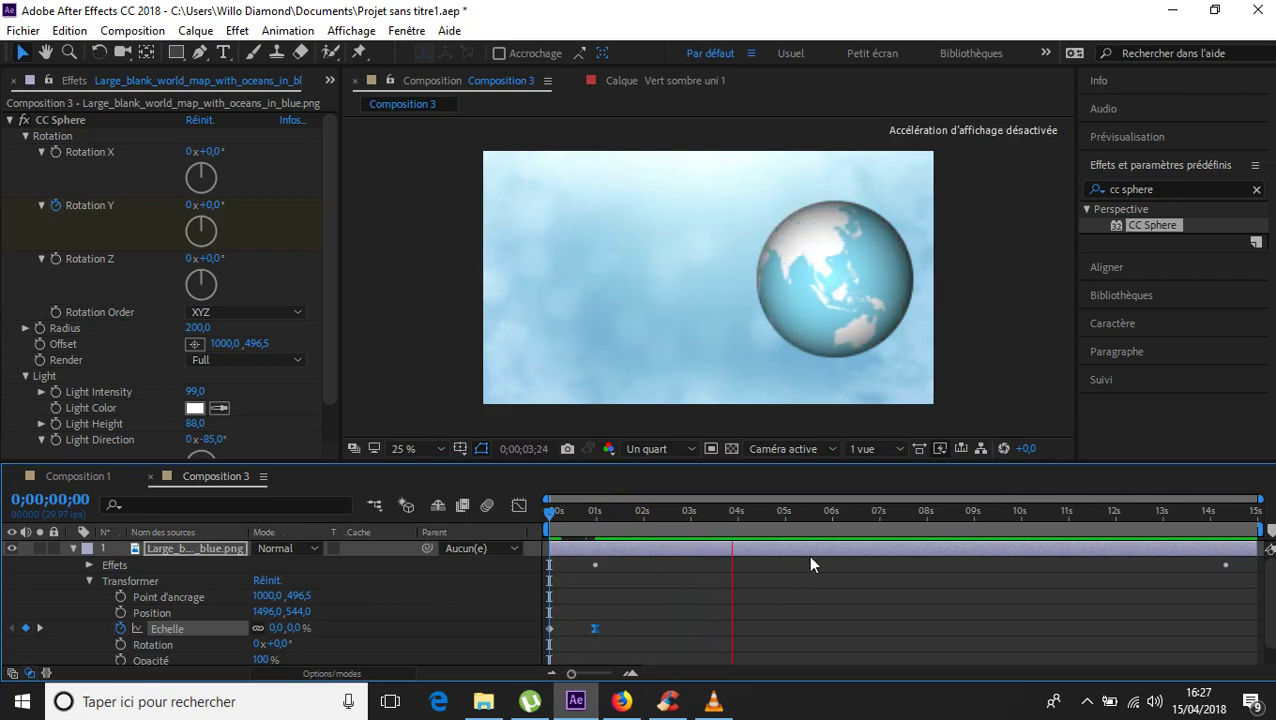
left_click(809, 530)
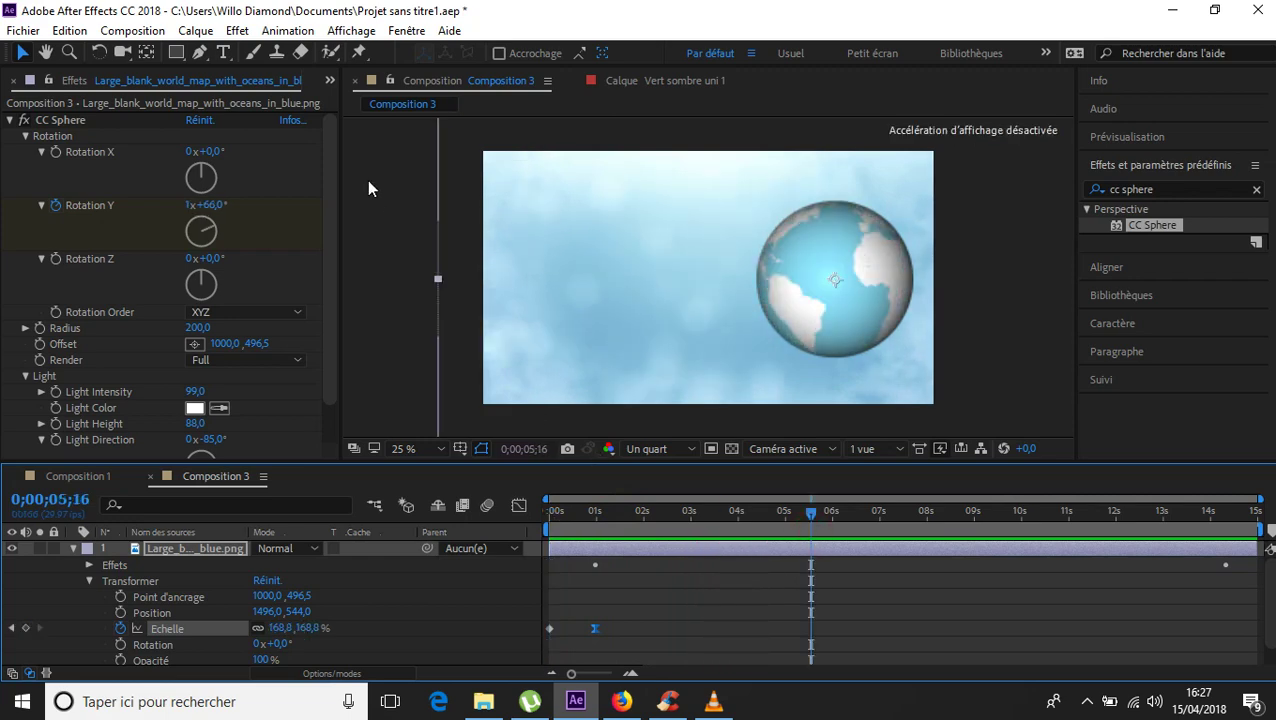
- Add a white Impact text layer beside the globe reading "Le Journal" with "20h" on a second line
left_click(224, 52)
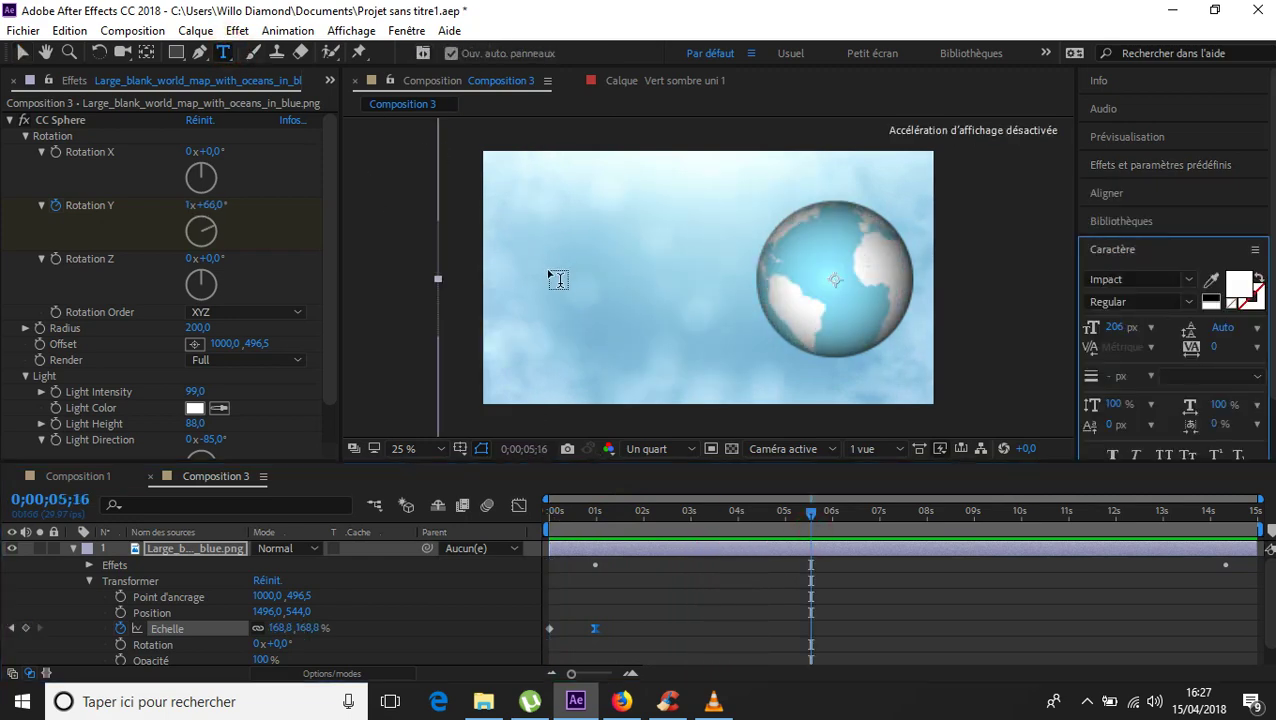
left_click(548, 268)
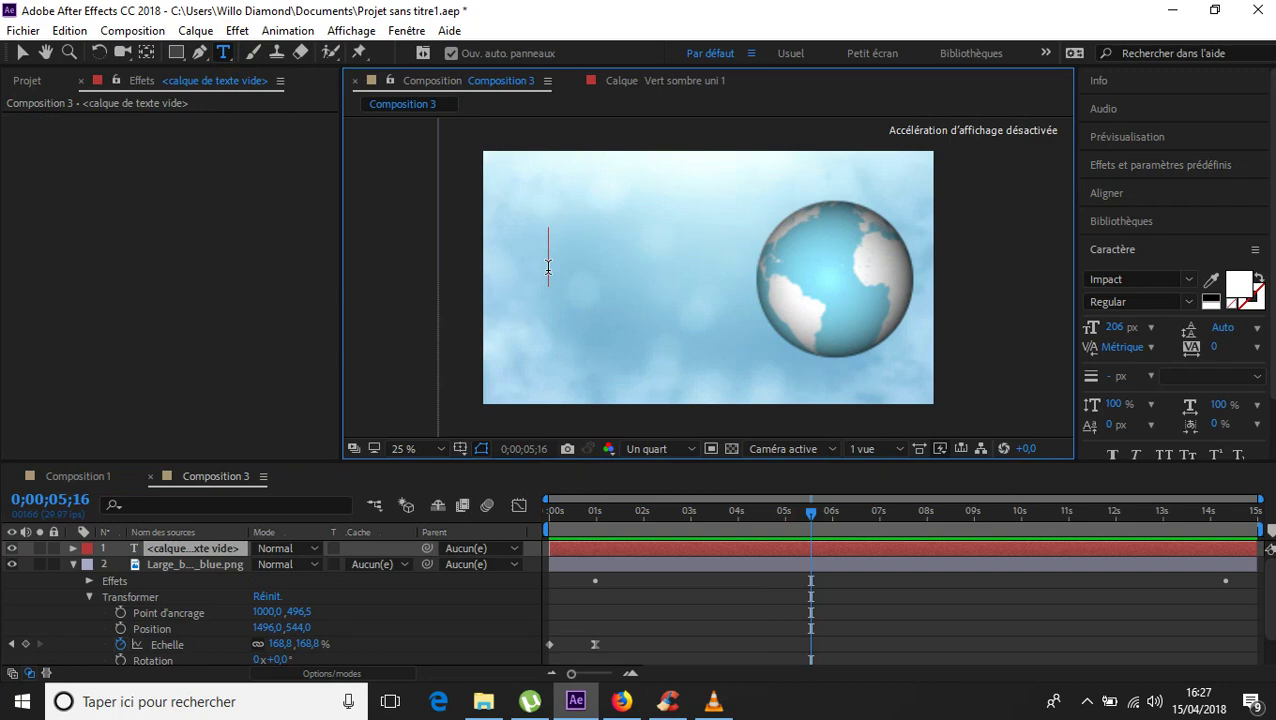
type("L")
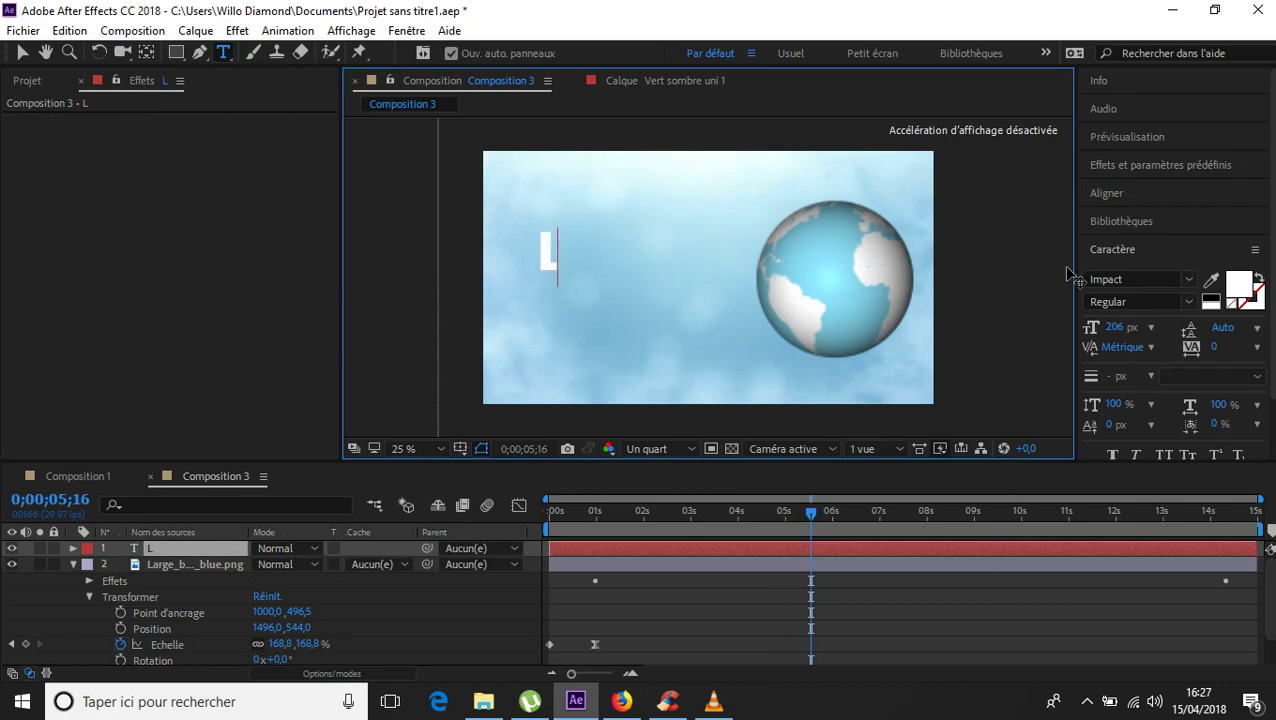
type("e")
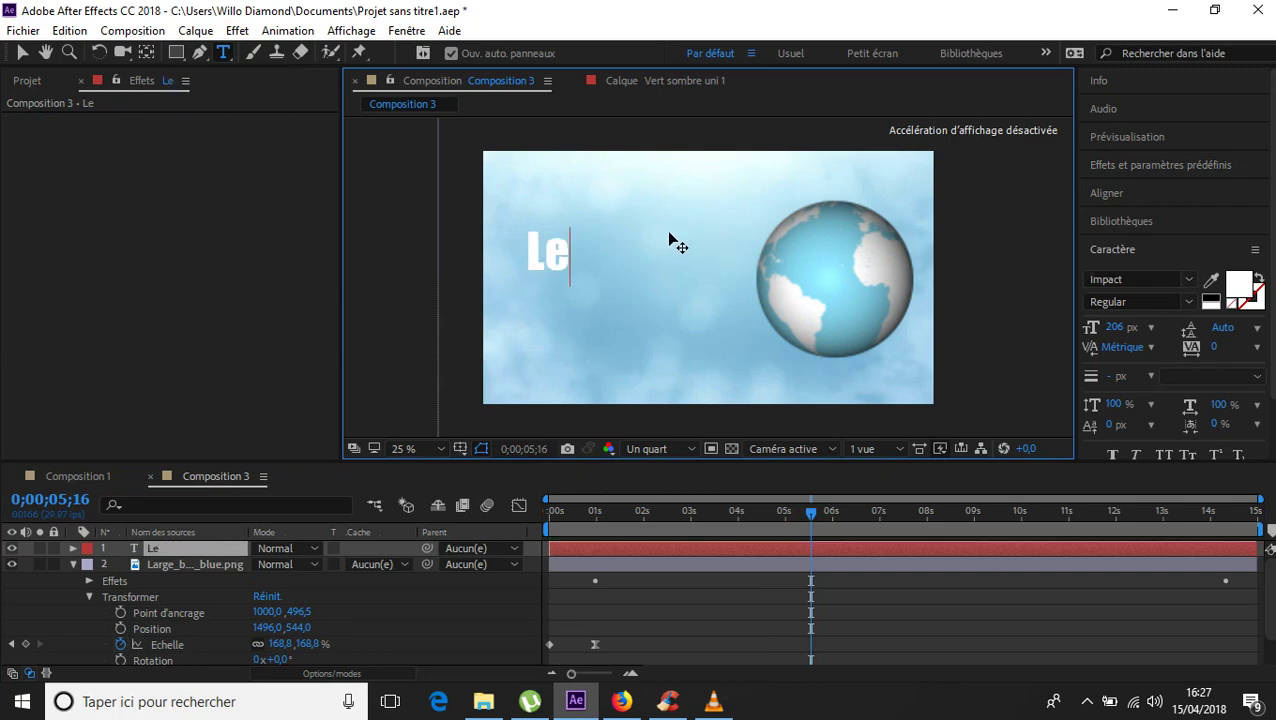
type(" Journal")
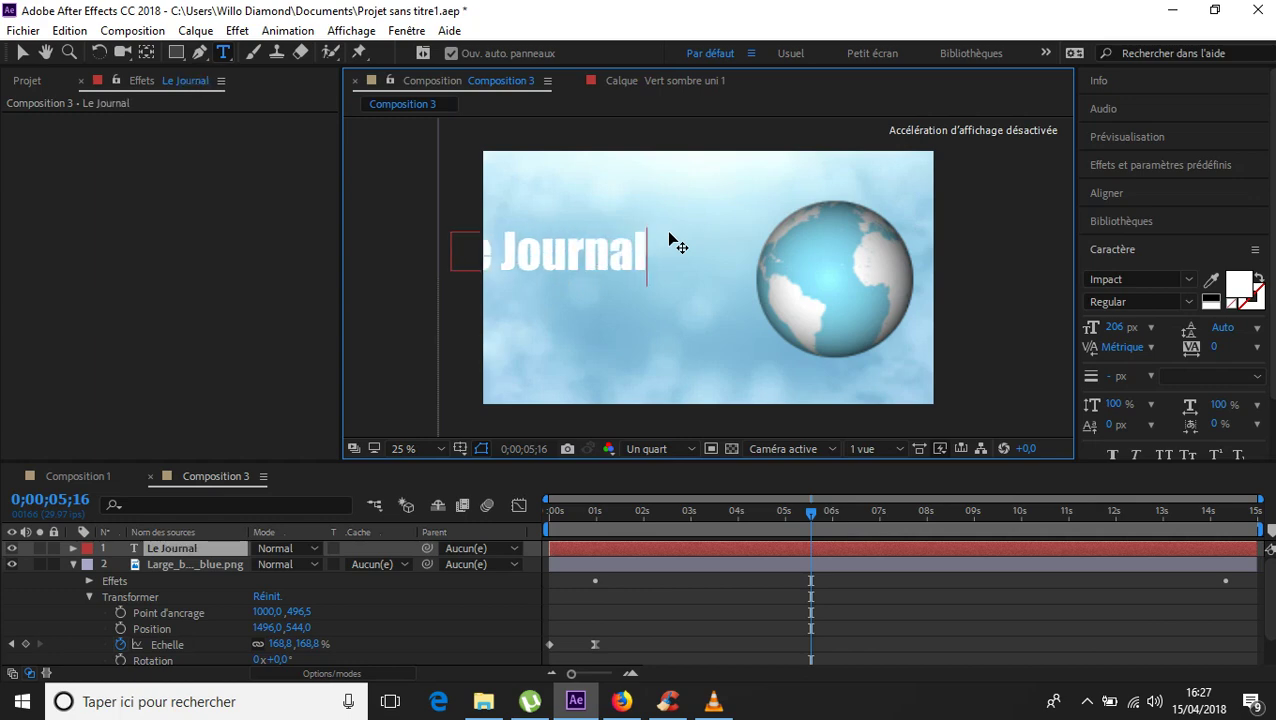
key("Return")
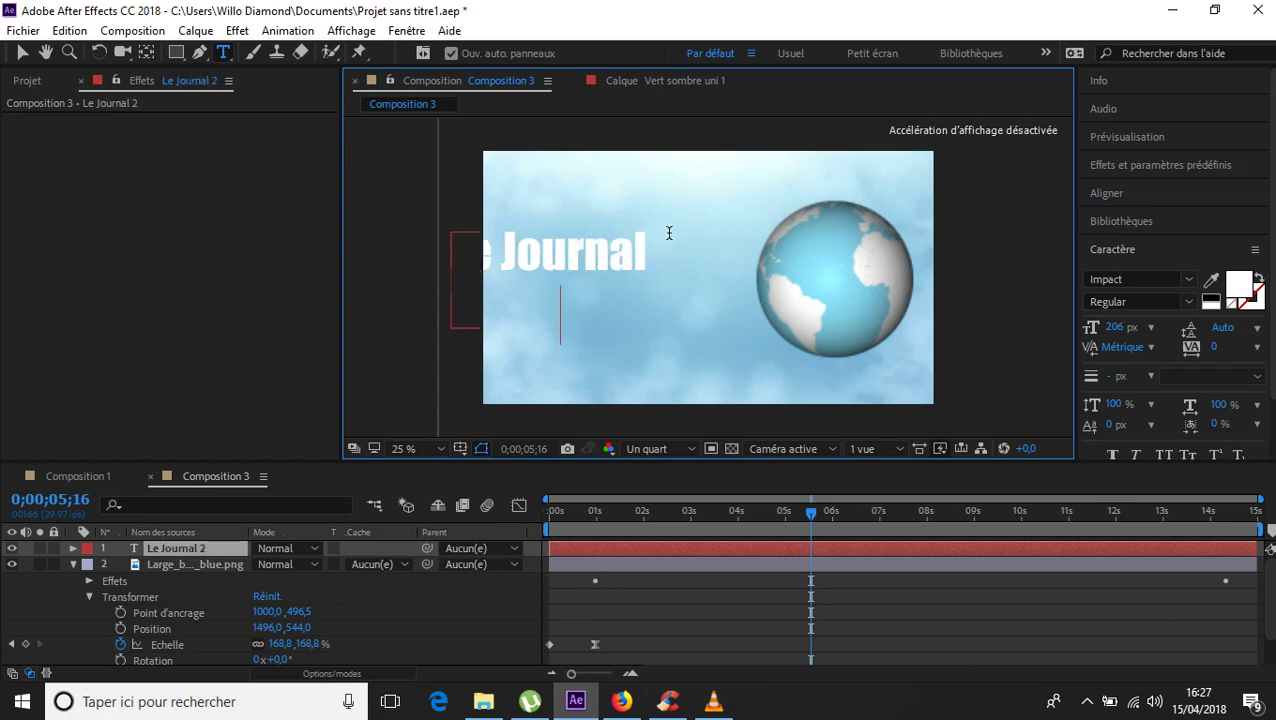
type("20h")
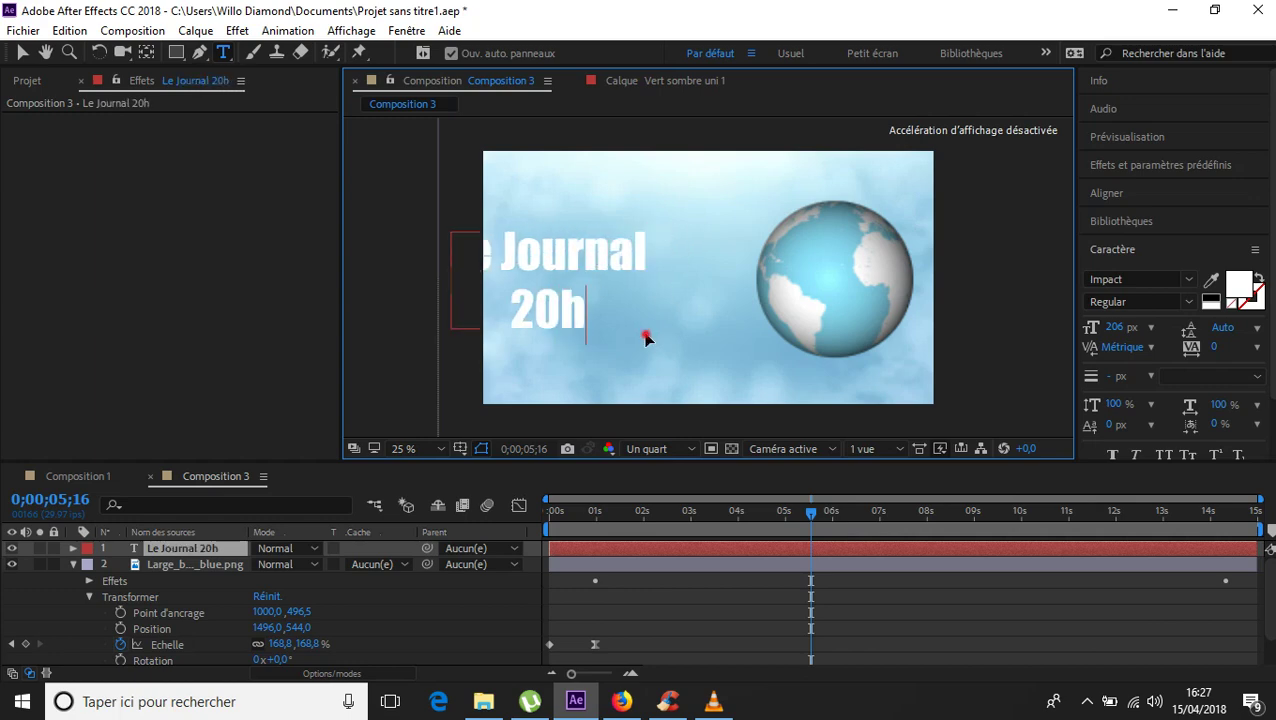
- Place the "Le Journal 20h" title fully in frame beside the globe and shift its layer to start at 0;00;03;20
left_click_drag(645, 338, 712, 347)
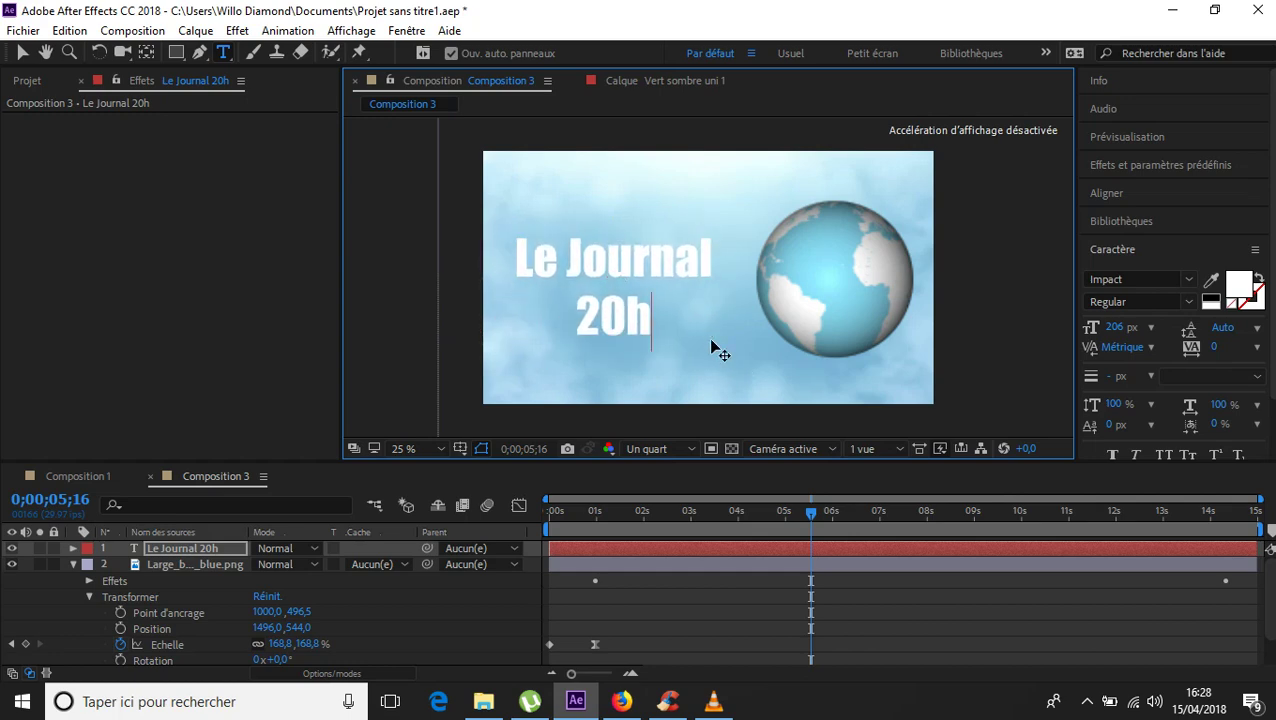
left_click_drag(811, 520, 723, 530)
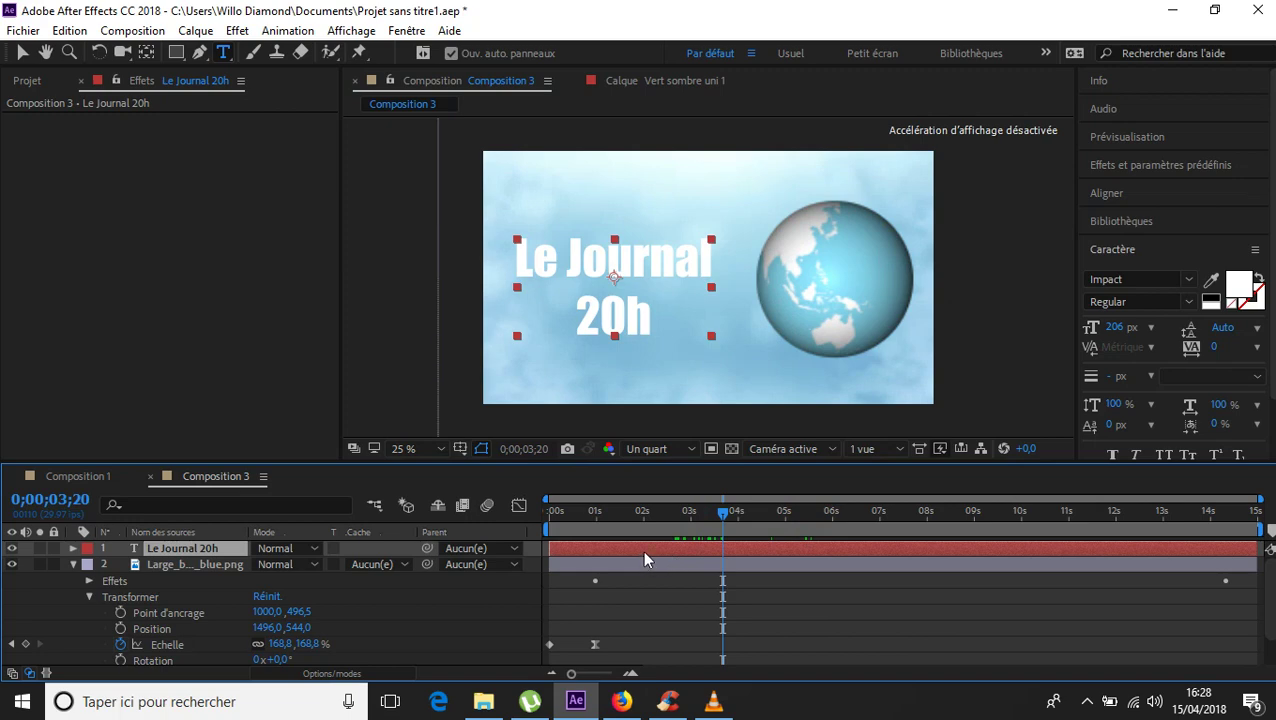
left_click_drag(642, 549, 809, 558)
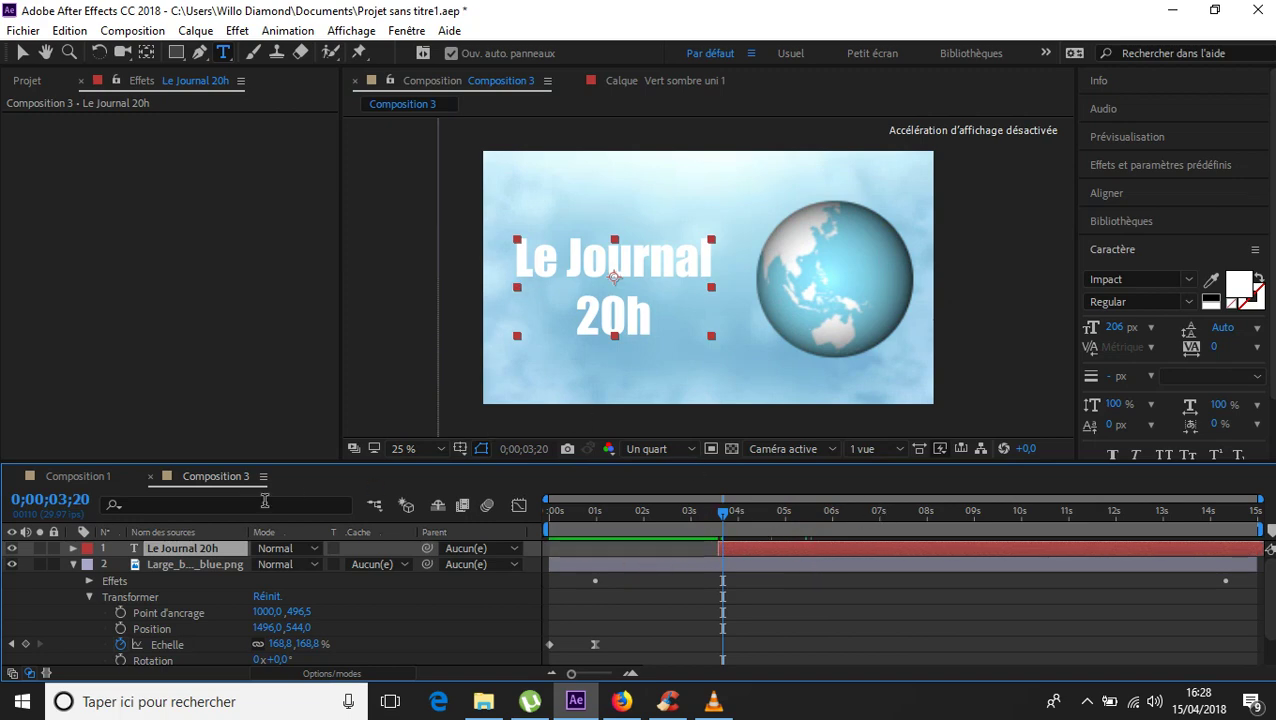
- Apply the Fondu par carreaux transition effect to the "Le Journal 20h" text layer
left_click(237, 31)
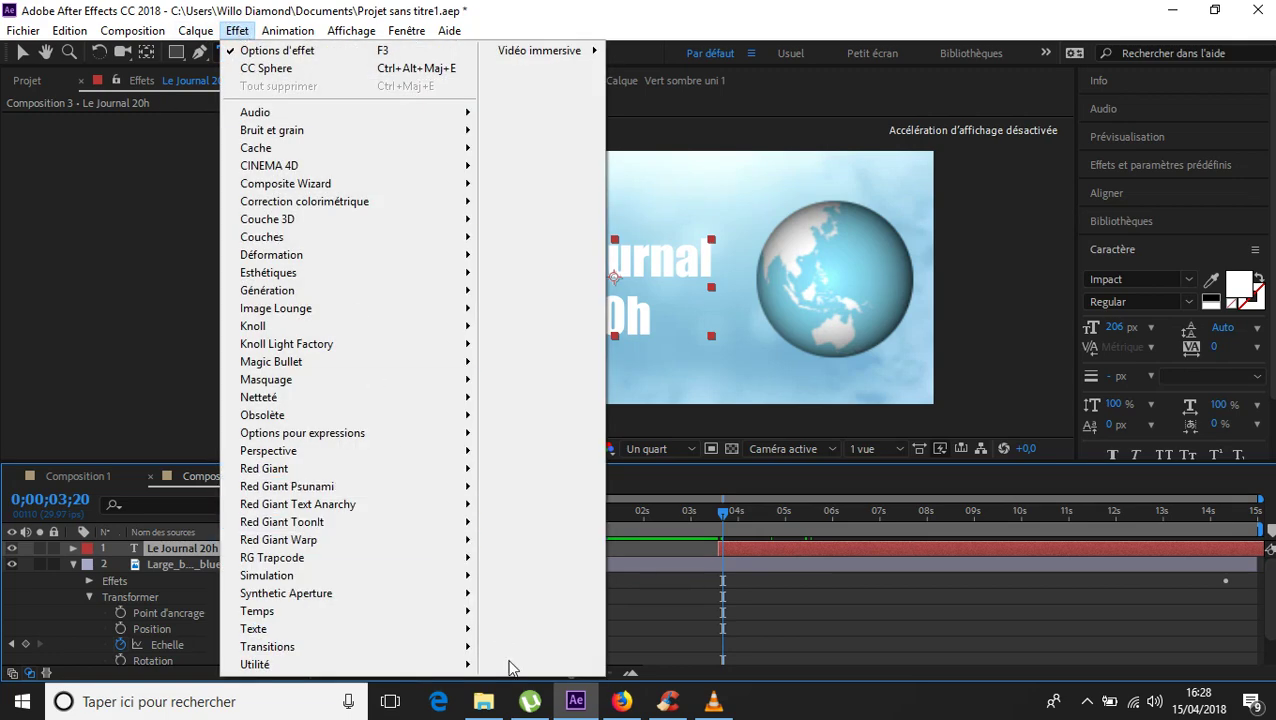
mouse_move(437, 613)
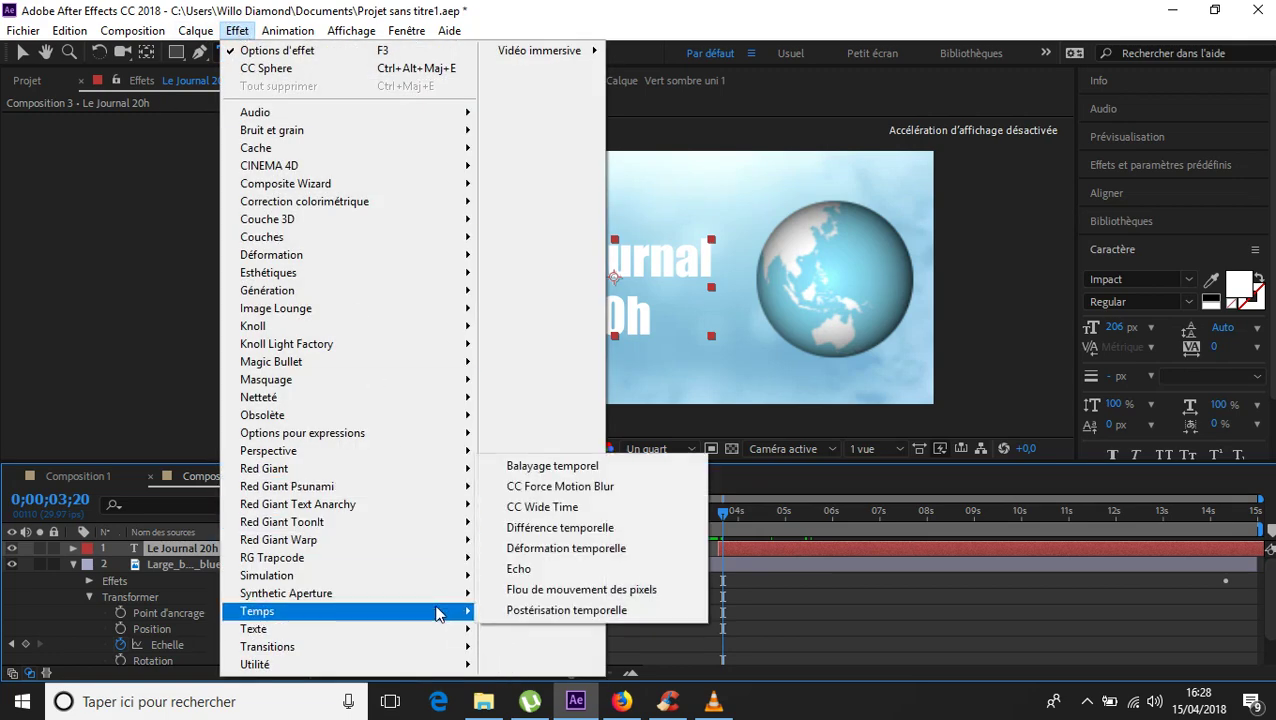
mouse_move(447, 648)
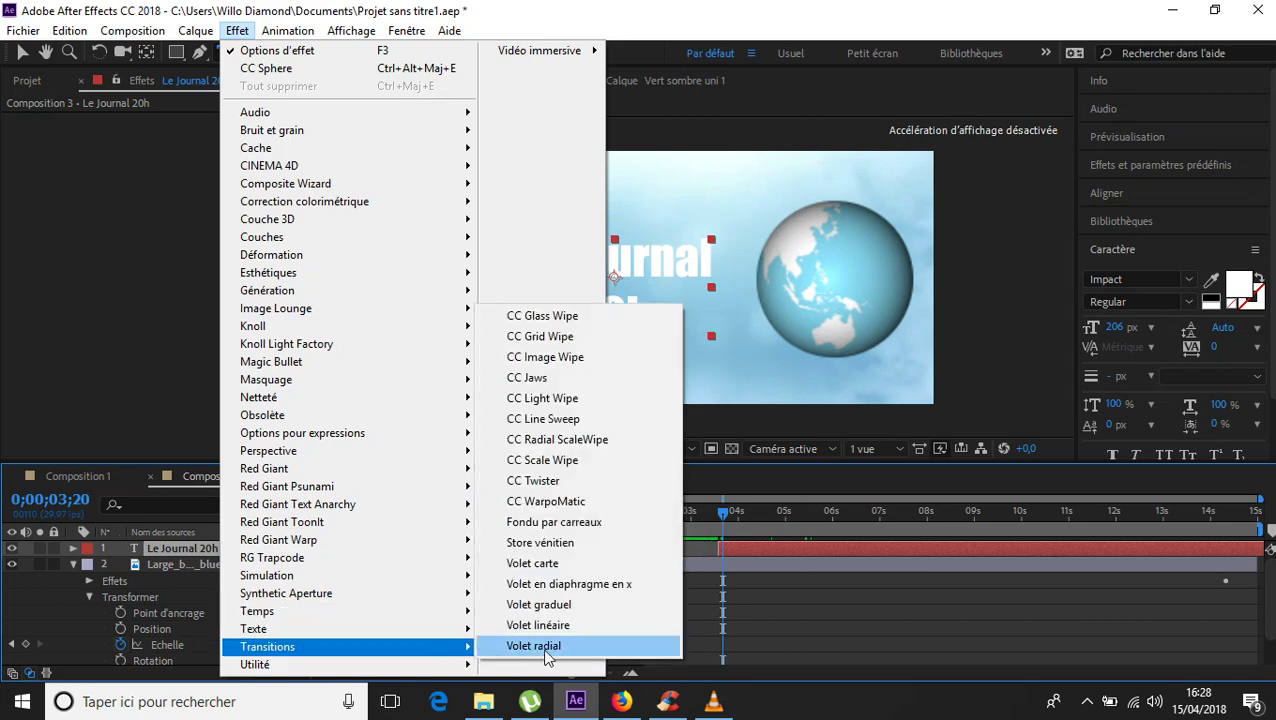
left_click_drag(584, 523, 586, 532)
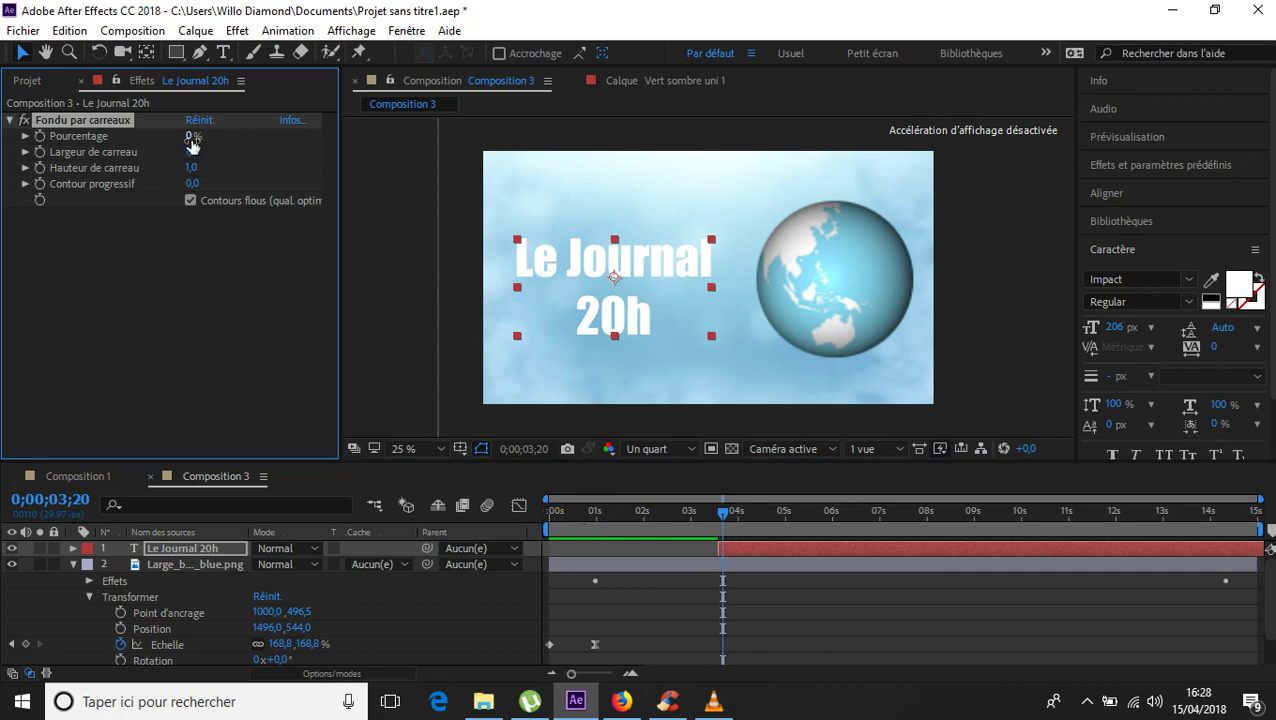
- Animate the title's Fondu par carreaux Pourcentage from 100% at 0;00;03;28 to 0% at 0;00;05;01
left_click_drag(192, 145, 303, 132)
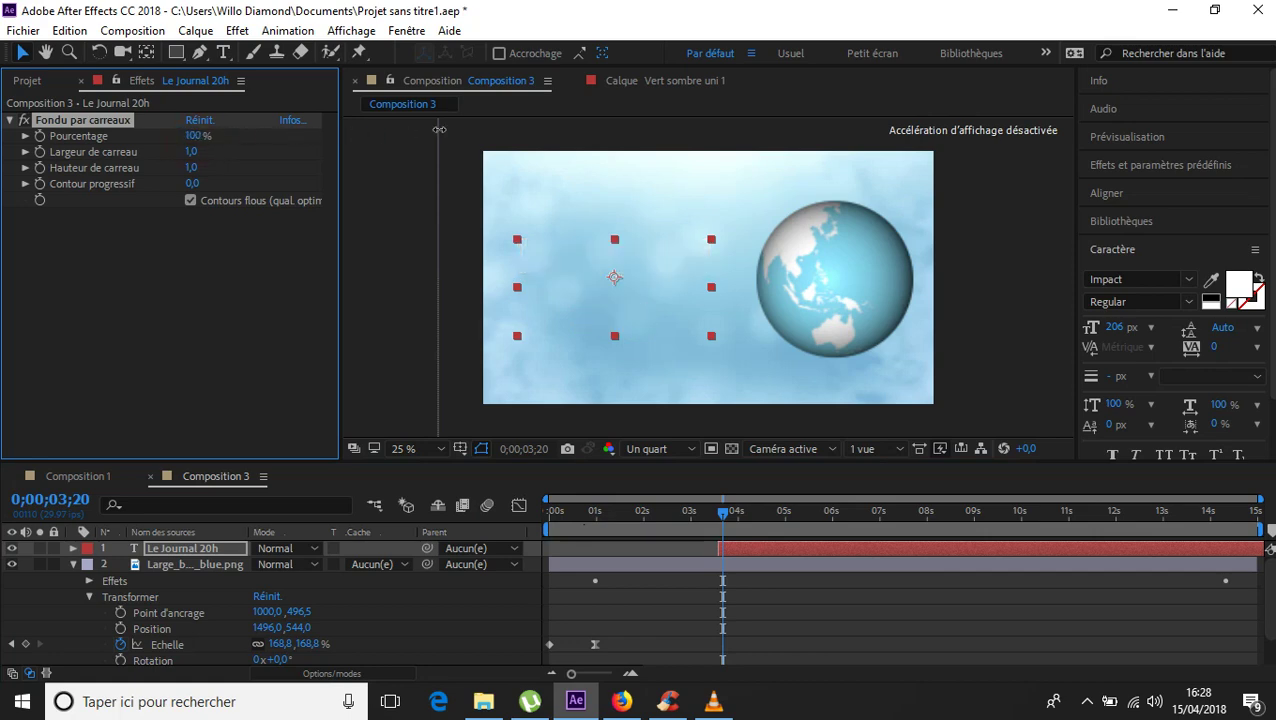
left_click(735, 522)
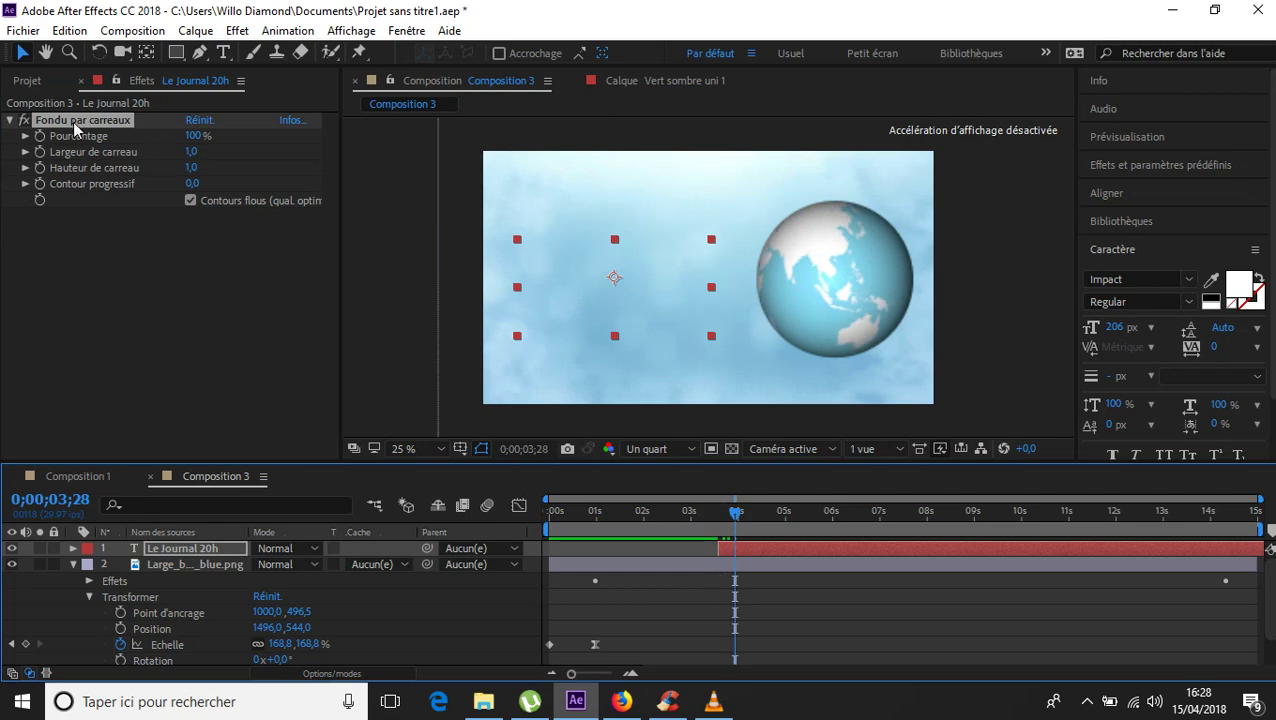
left_click(40, 136)
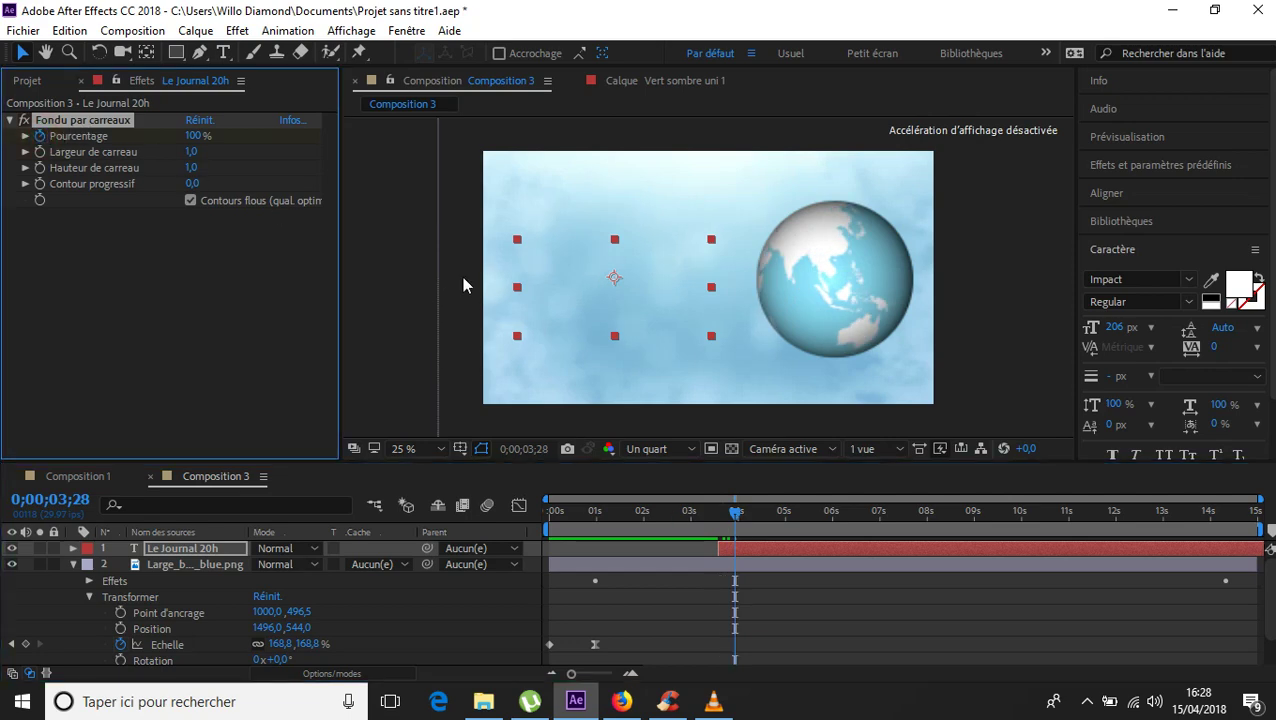
left_click(742, 520)
left_click_drag(742, 520, 786, 520)
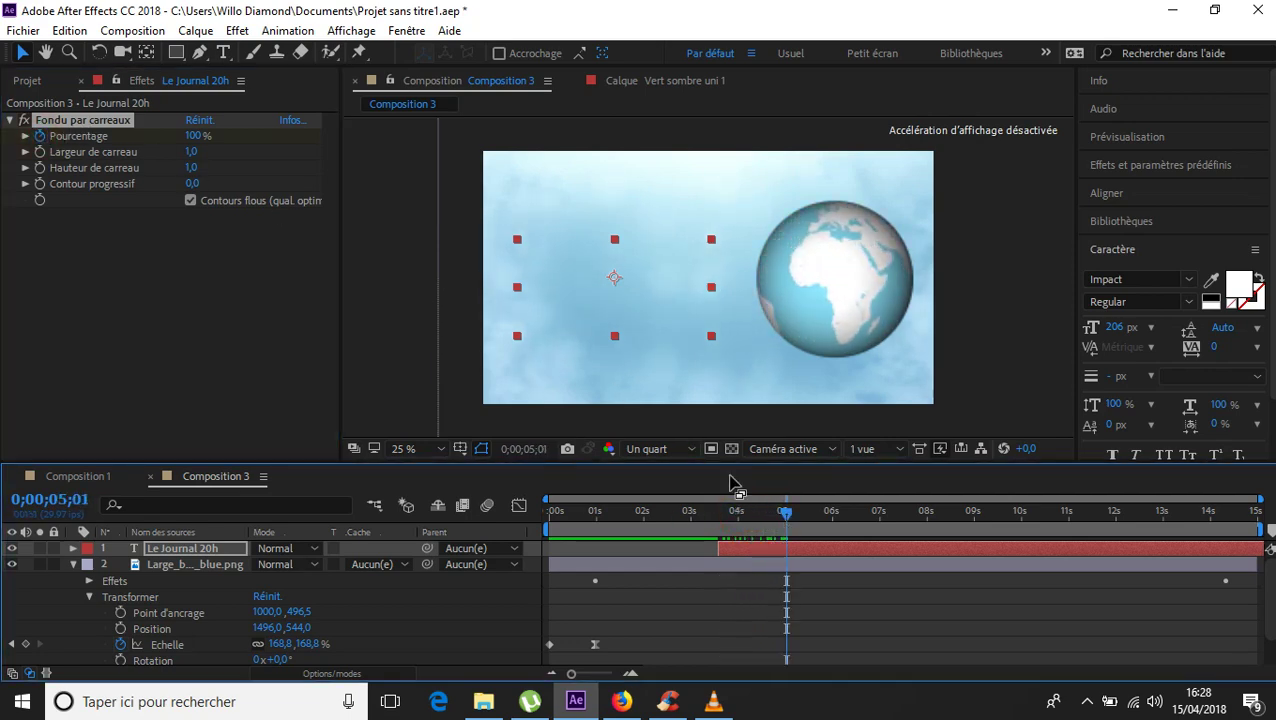
left_click(196, 137)
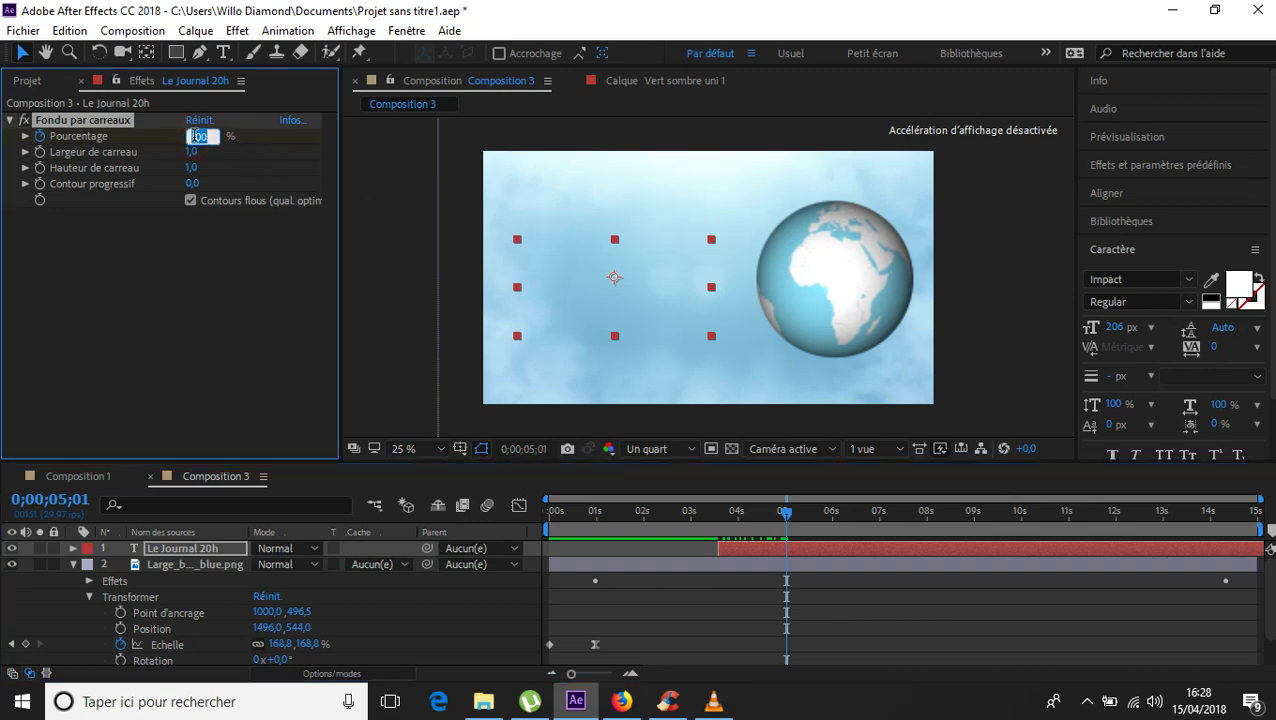
key("Return")
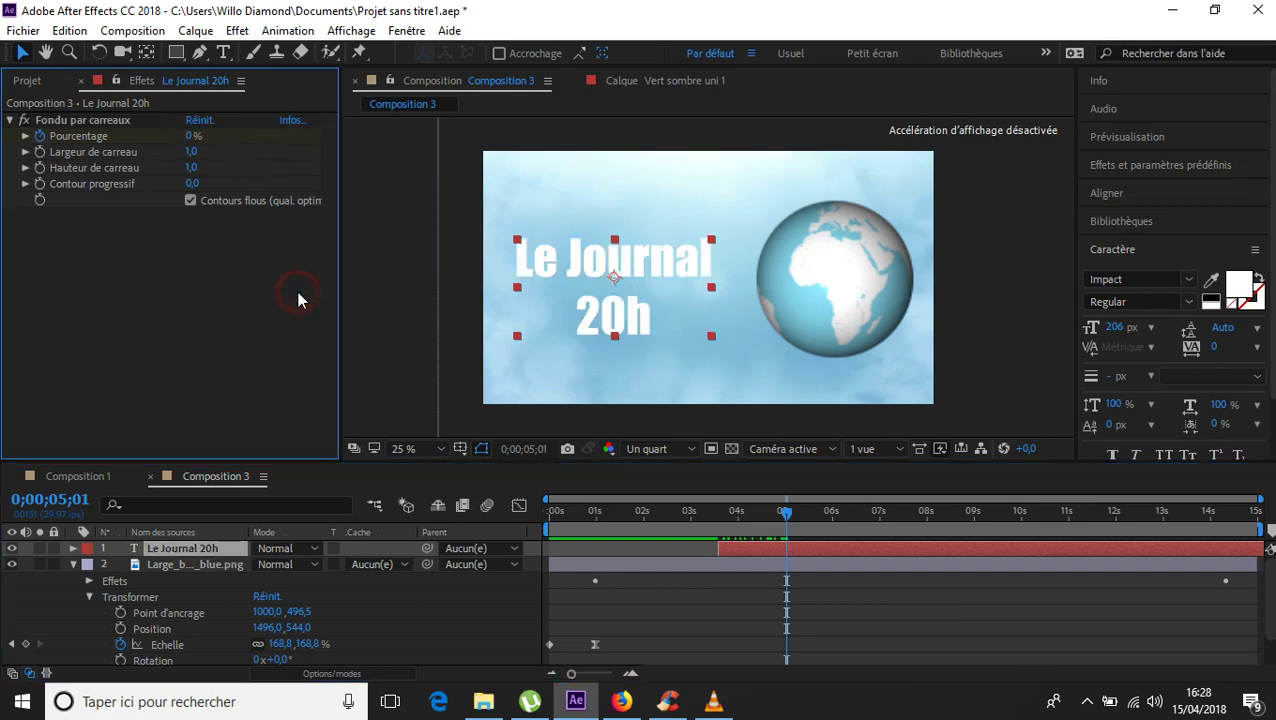
- Preview the title's dissolve animation from the start of the composition and move to 0;00;08;06
left_click_drag(785, 518, 516, 516)
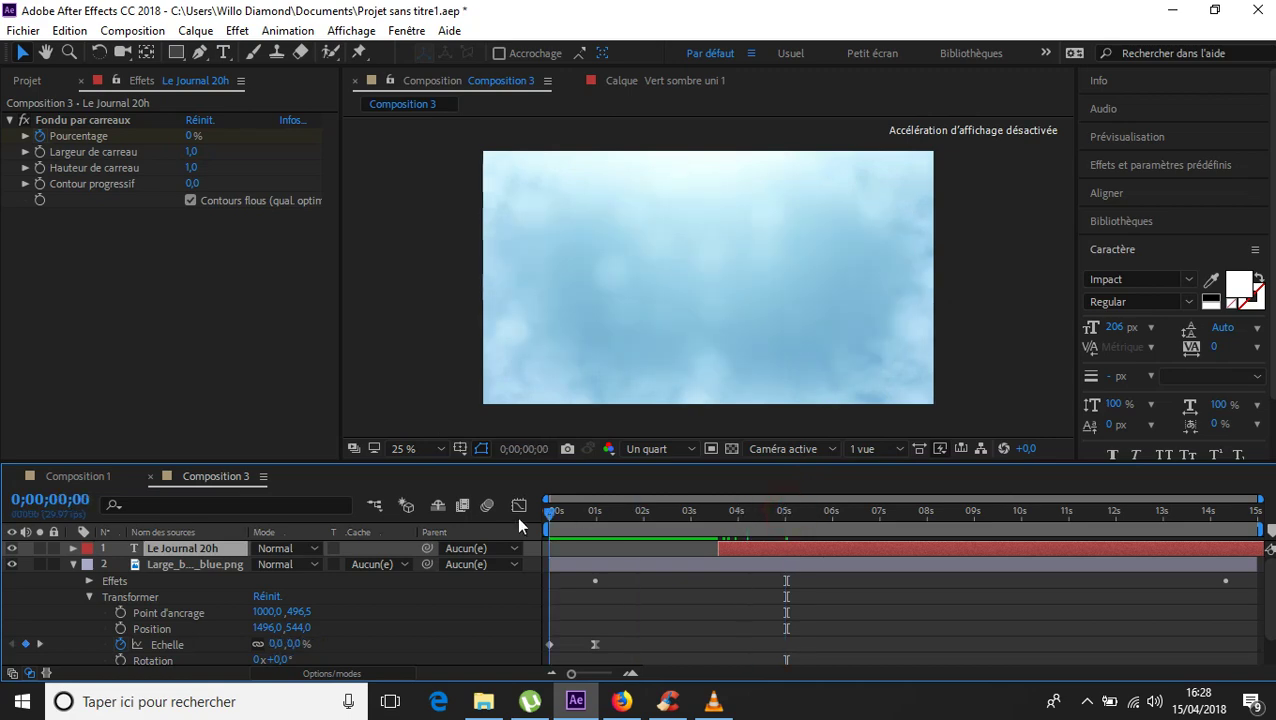
key("space")
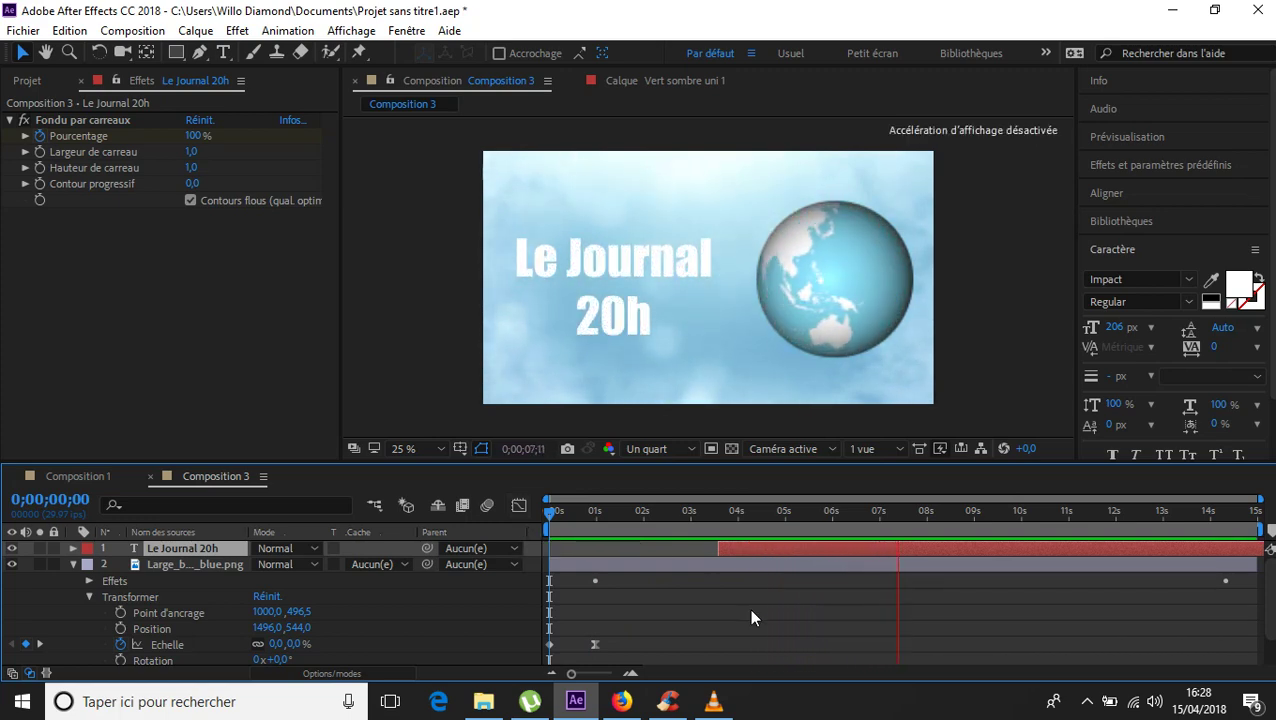
left_click(960, 510)
left_click(937, 516)
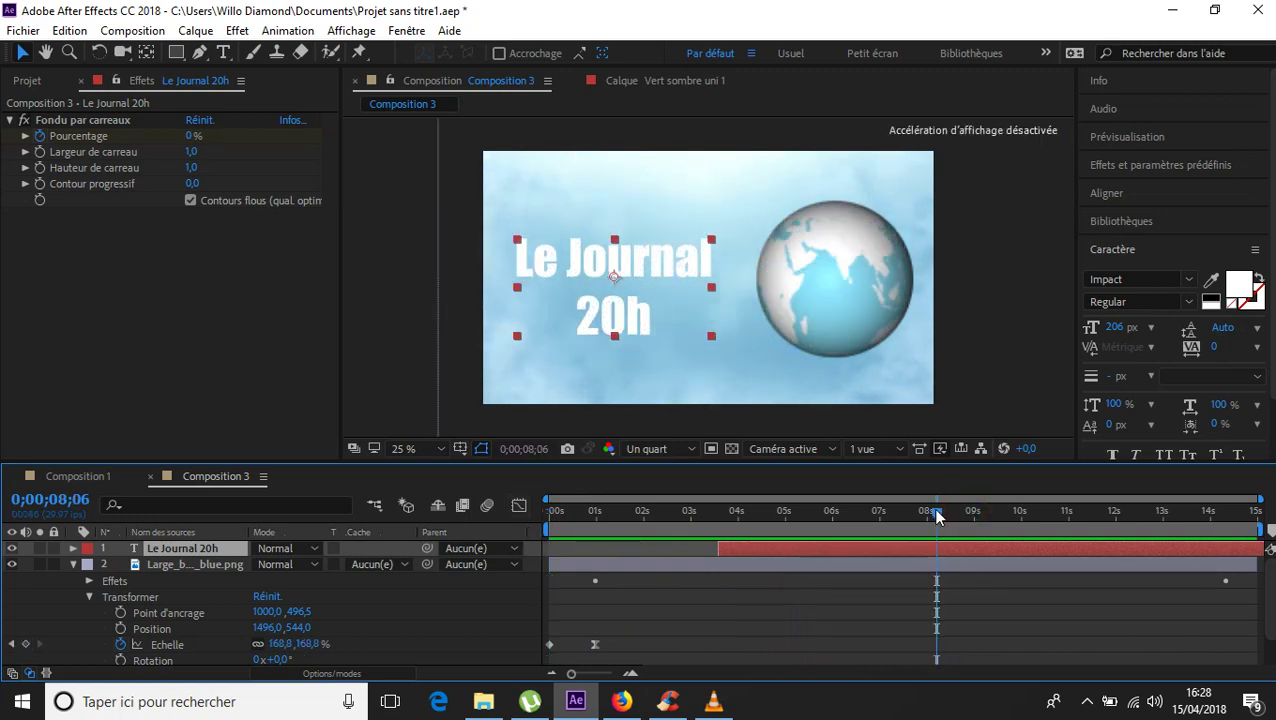
- Collapse the world map layer's properties and add an adjustment layer (Calque d'effets) above the title
left_click(72, 564)
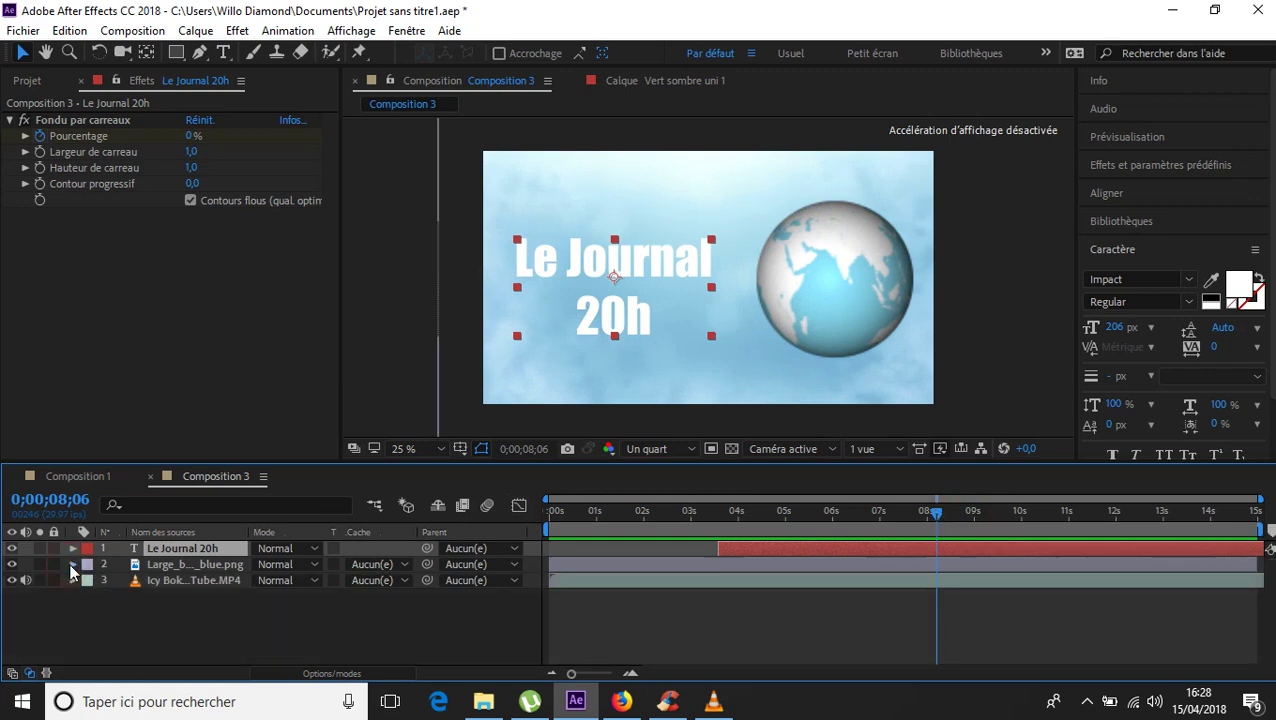
right_click(154, 608)
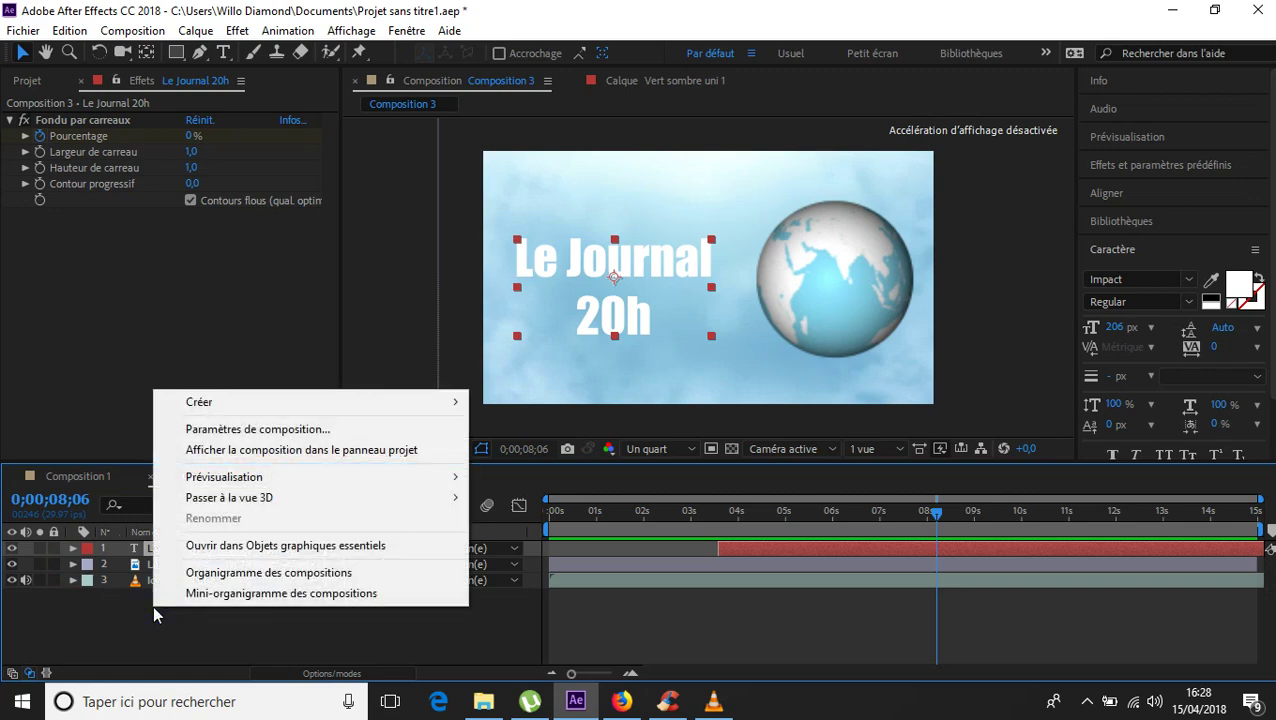
mouse_move(363, 405)
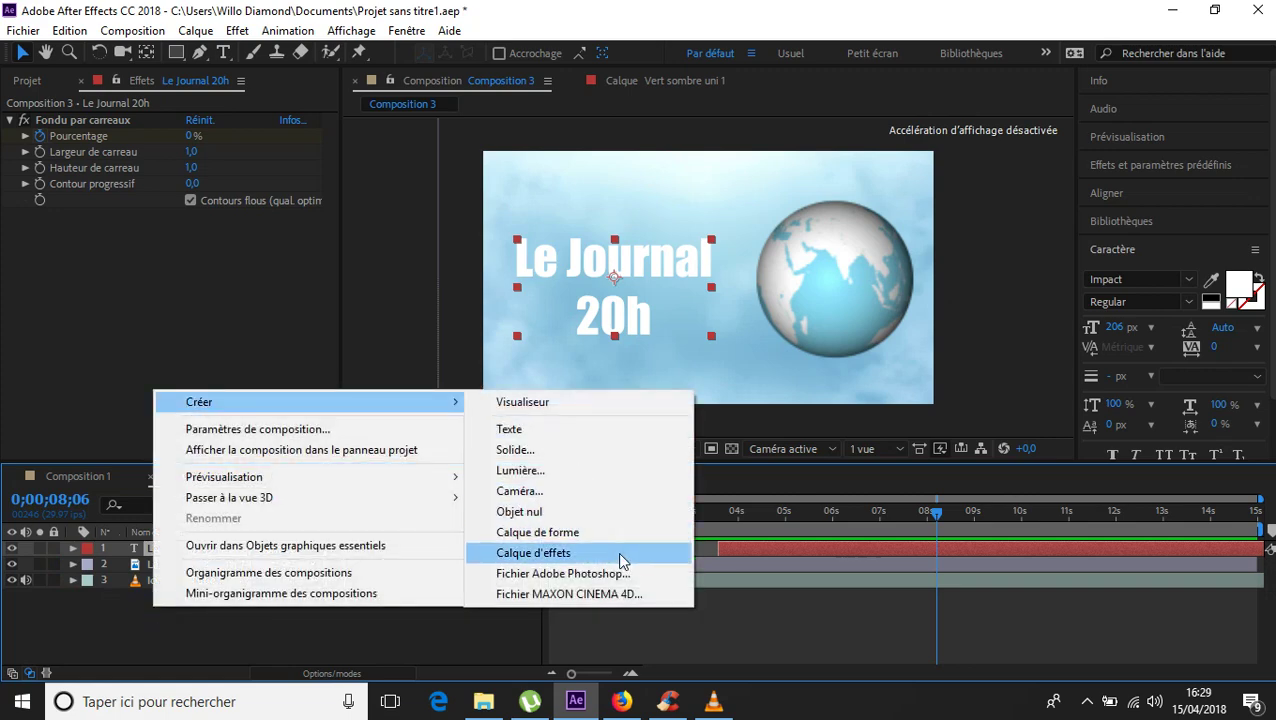
left_click(236, 31)
mouse_move(210, 35)
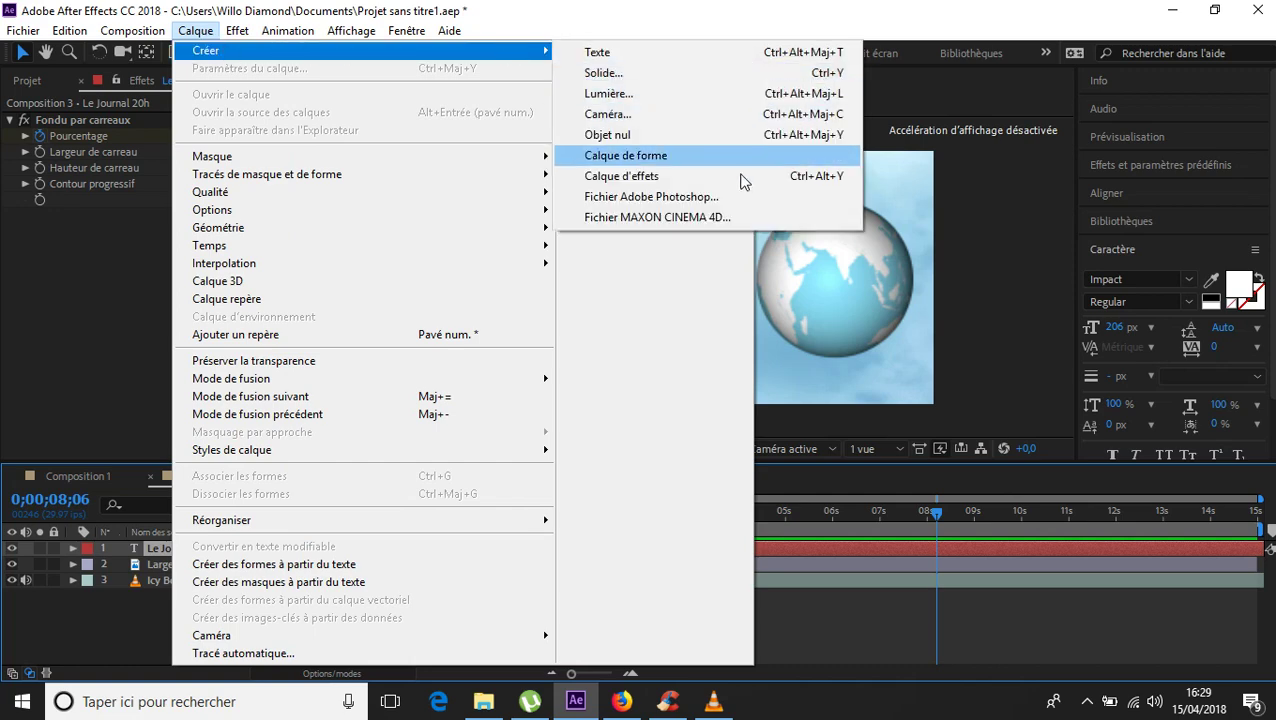
left_click(742, 182)
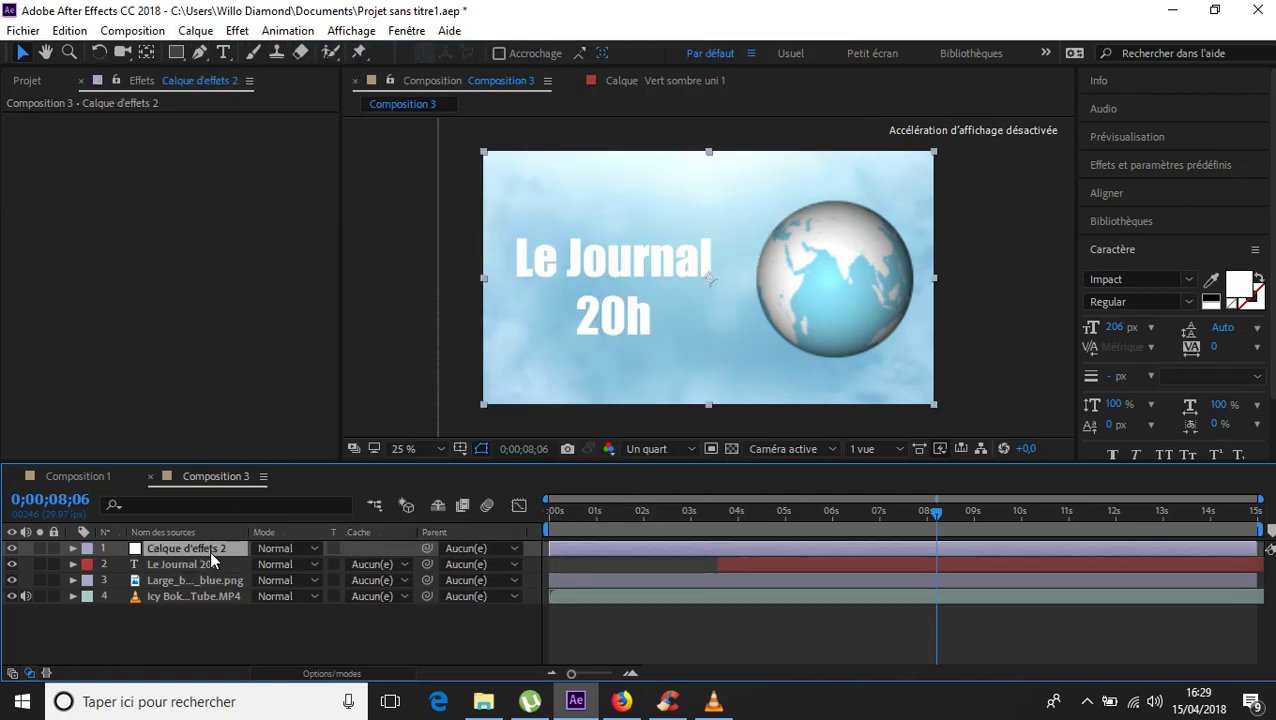
- Search the effects for "loupe" and apply the Loupe effect to the new adjustment layer
left_click(1183, 173)
left_click(1176, 189)
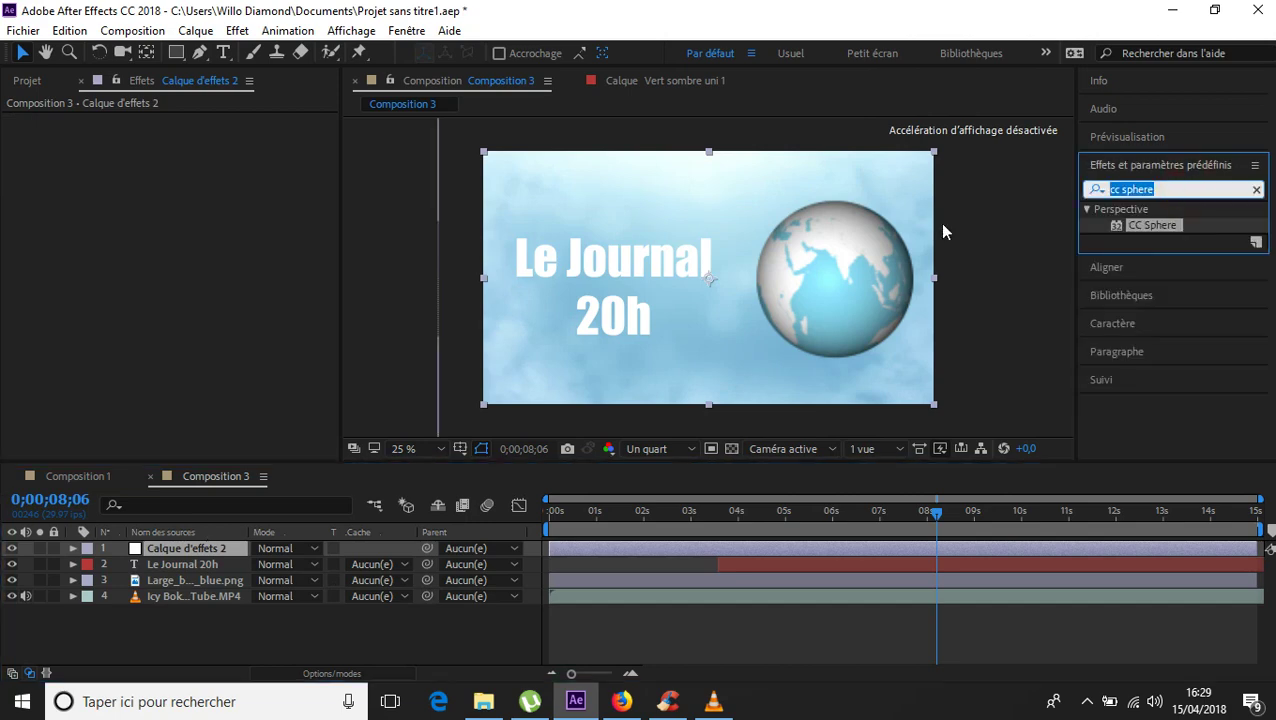
type("loupe")
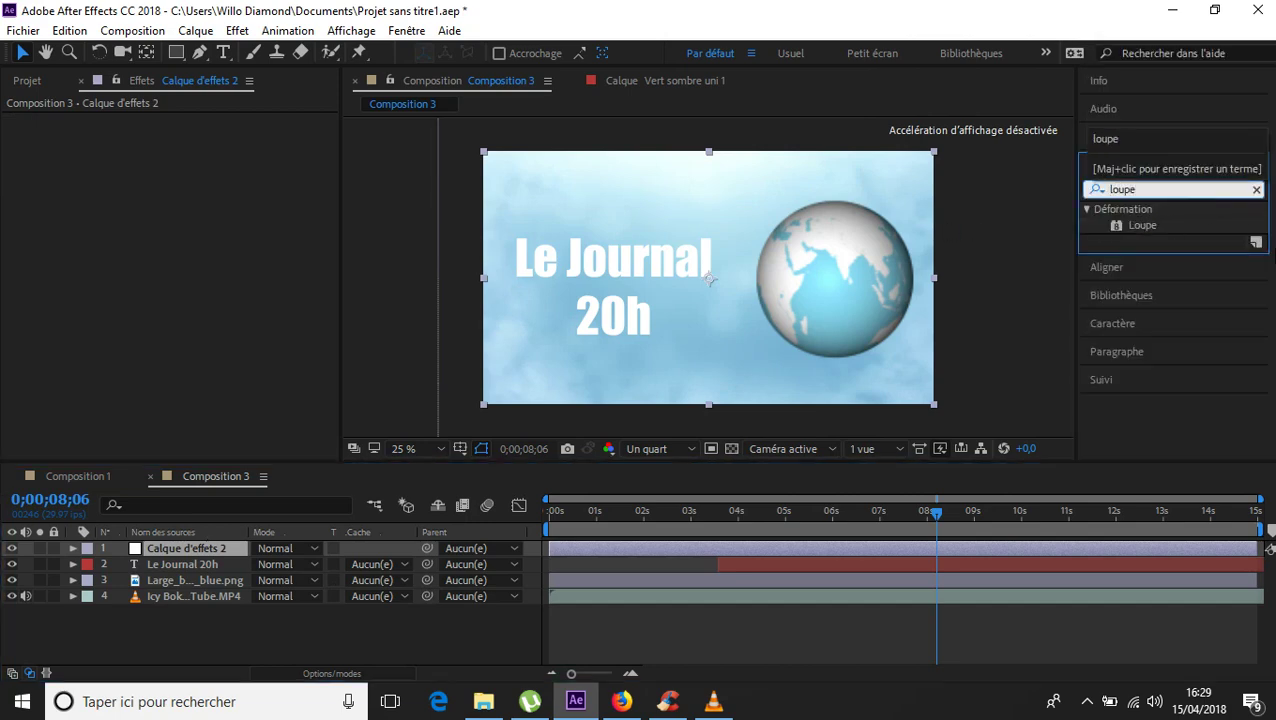
left_click_drag(1143, 225, 225, 546)
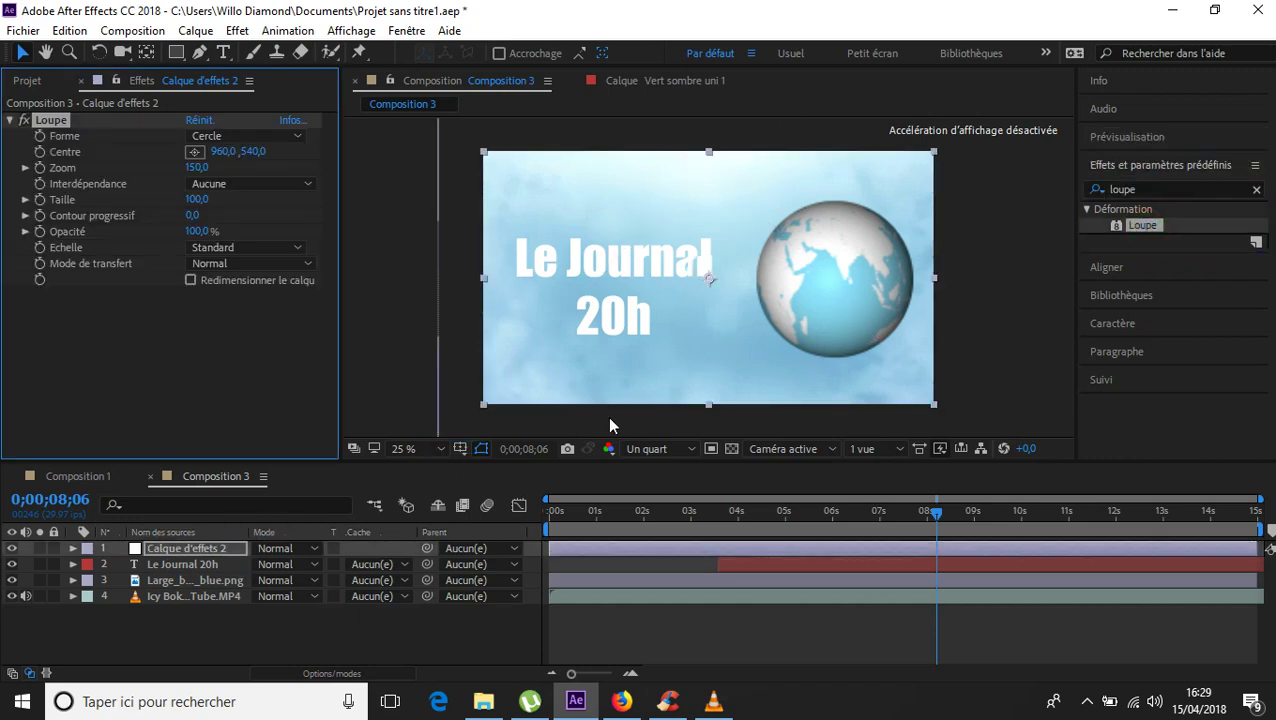
left_click_drag(709, 278, 713, 286)
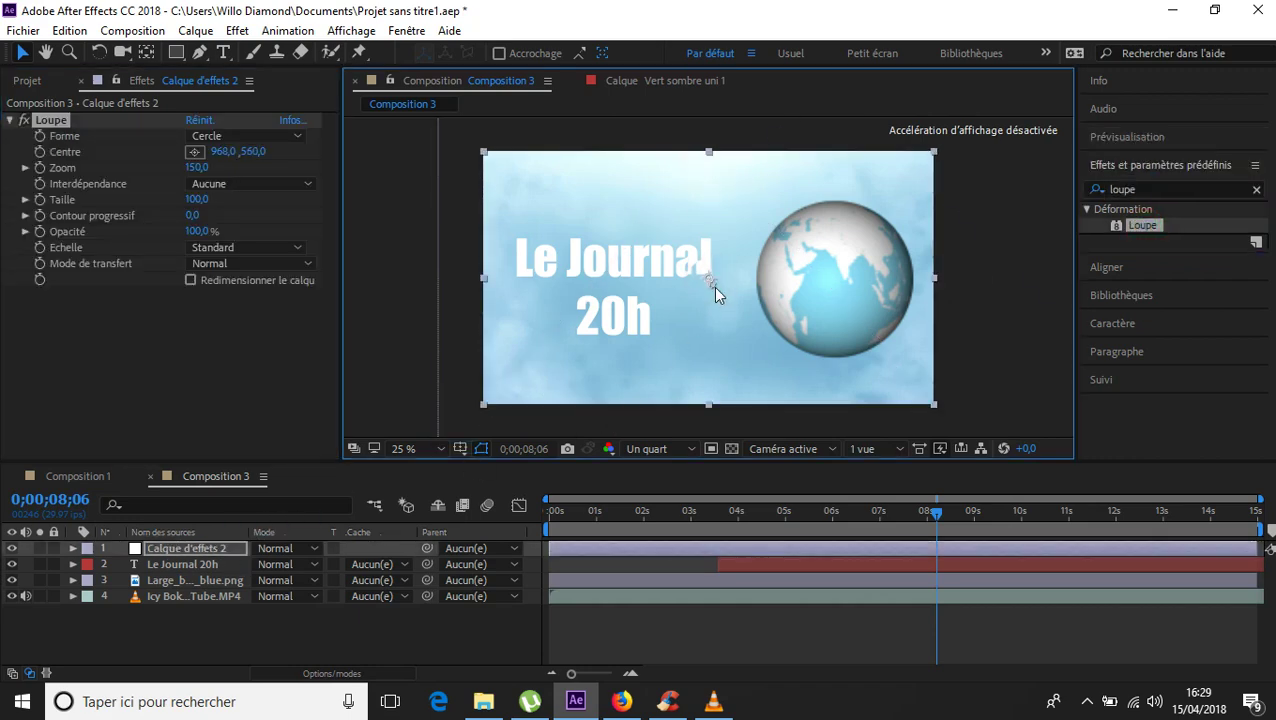
left_click_drag(826, 322, 858, 260)
key("ctrl+z")
- Set the Loupe effect's Taille to 1080 and its Zoom to 100
left_click(200, 202)
type("10")
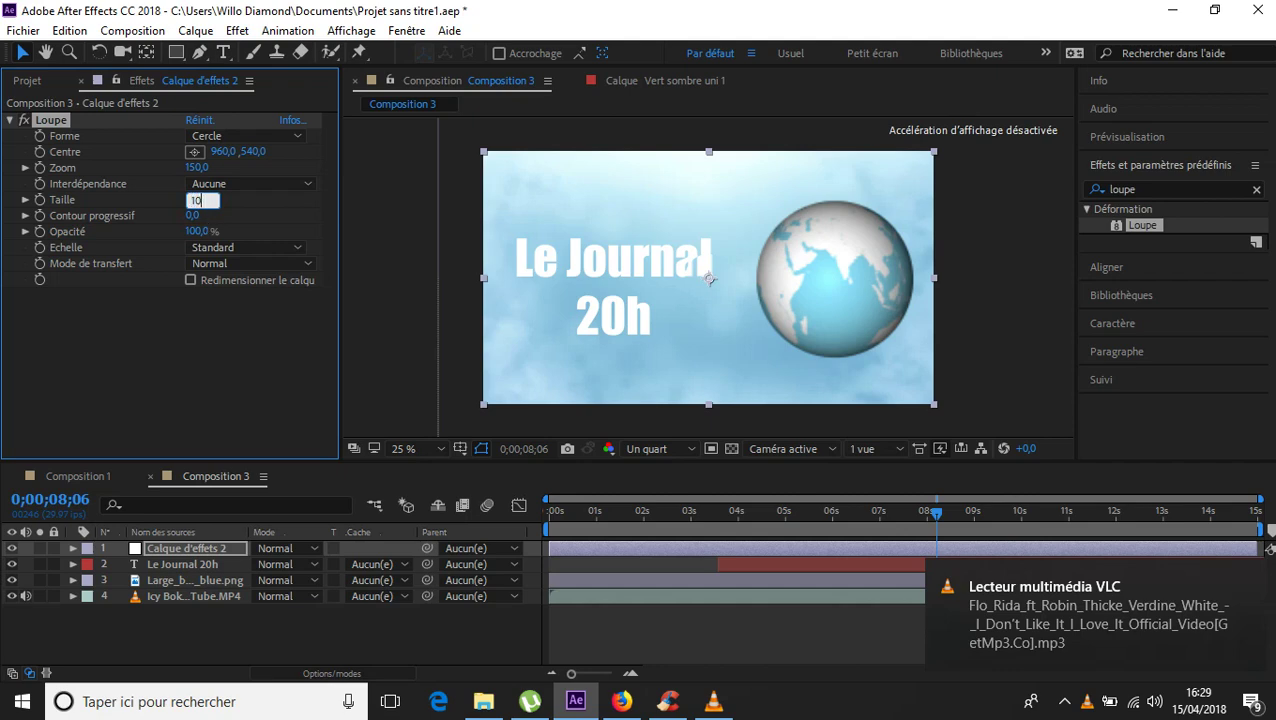
key("Return")
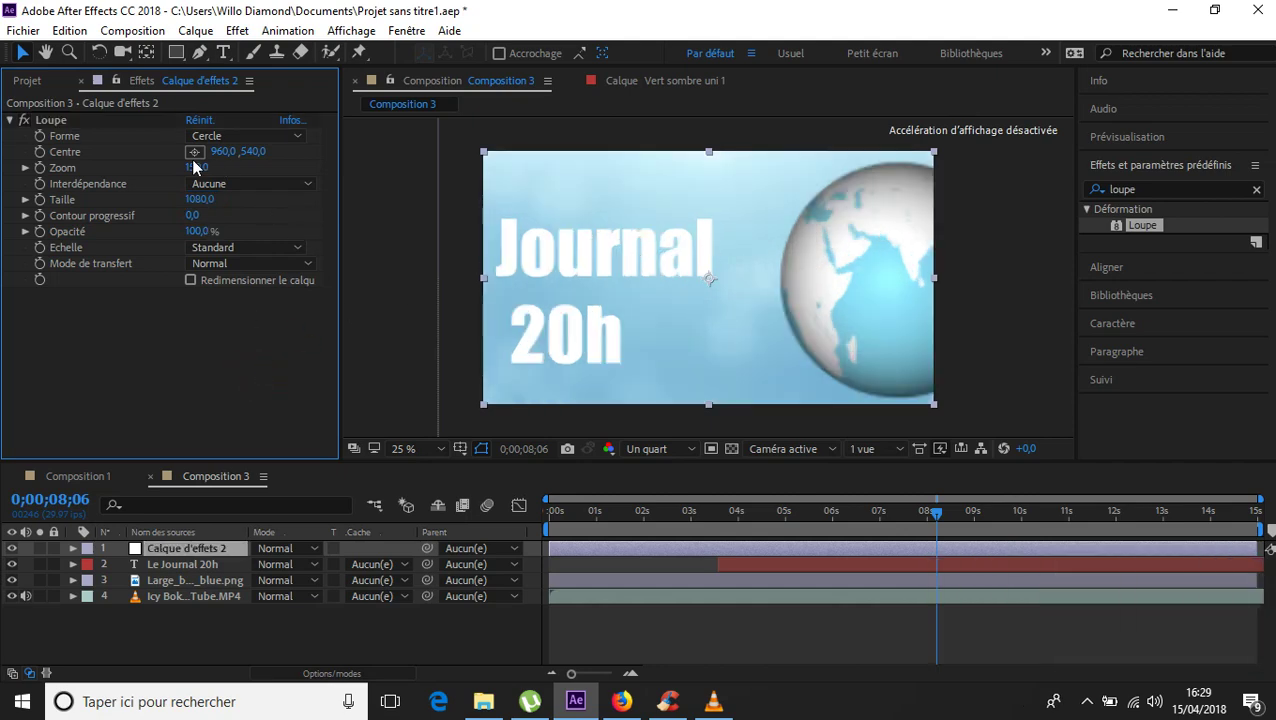
left_click_drag(197, 170, 150, 174)
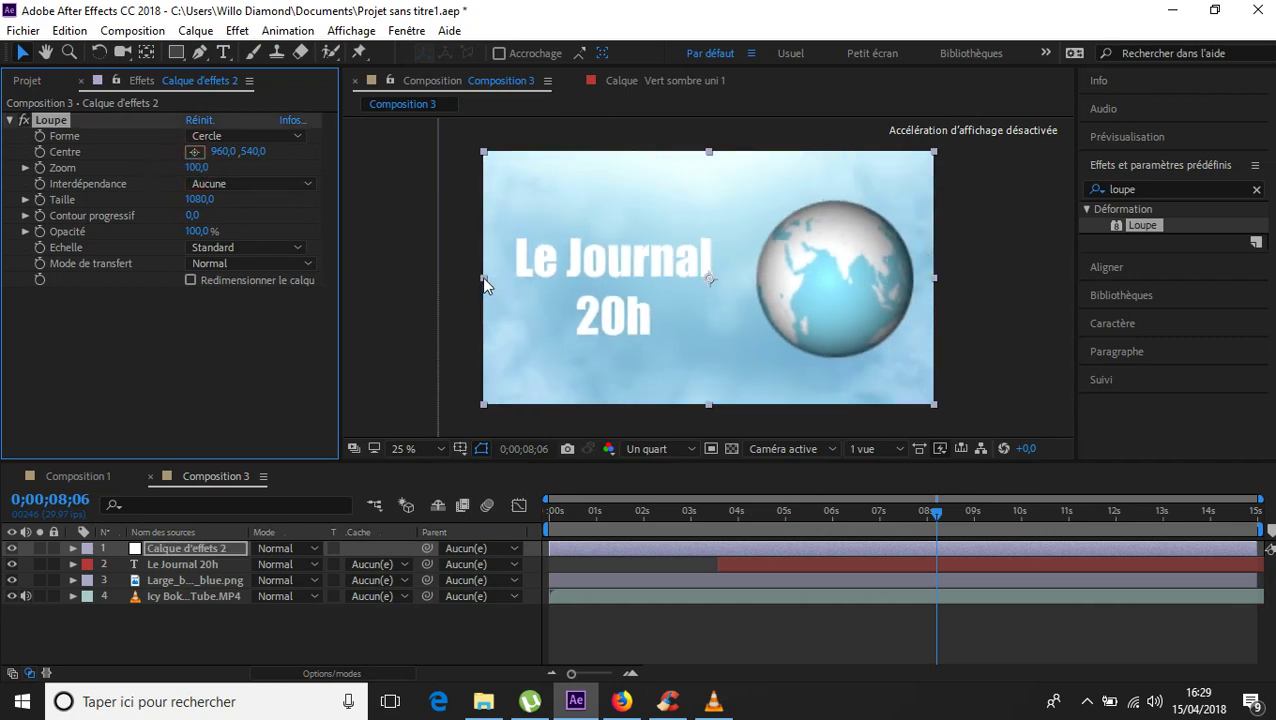
- Try narrowing the adjustment layer and varying the Loupe's Zoom between 100 and 150, and undo the Loupe size and zoom changes
left_click_drag(483, 278, 663, 285)
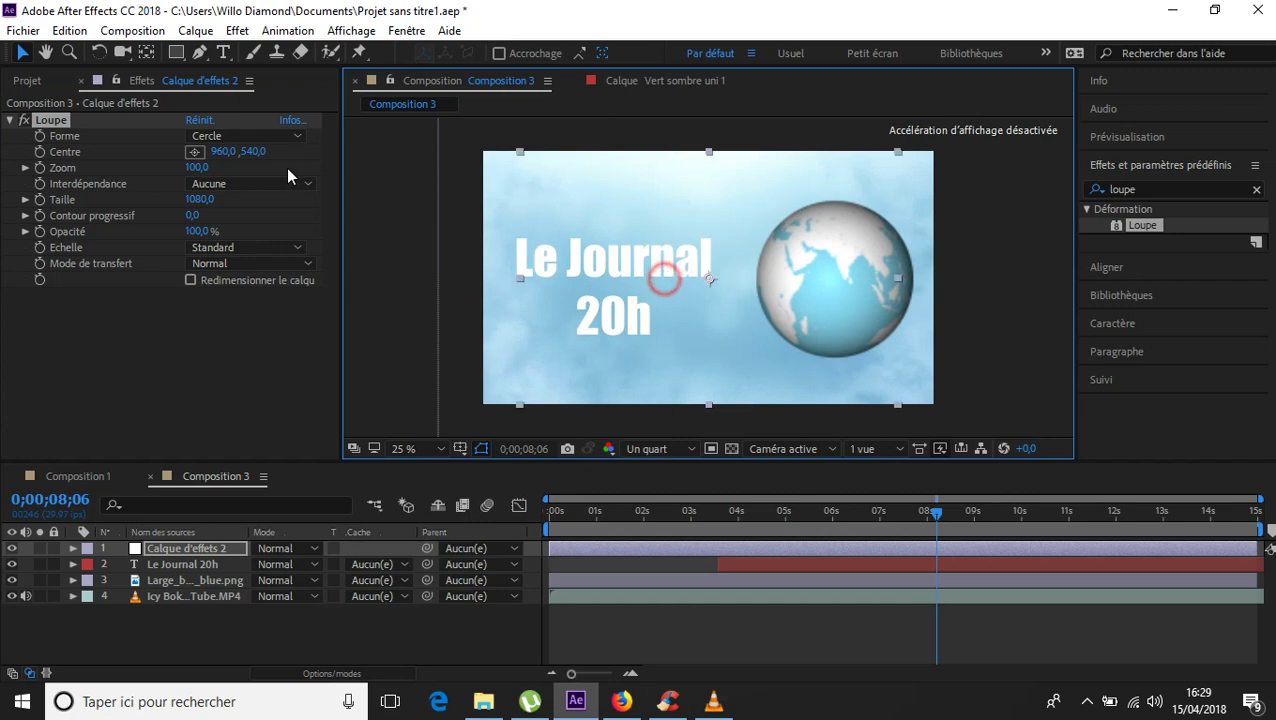
left_click(200, 167)
left_click_drag(200, 167, 166, 173)
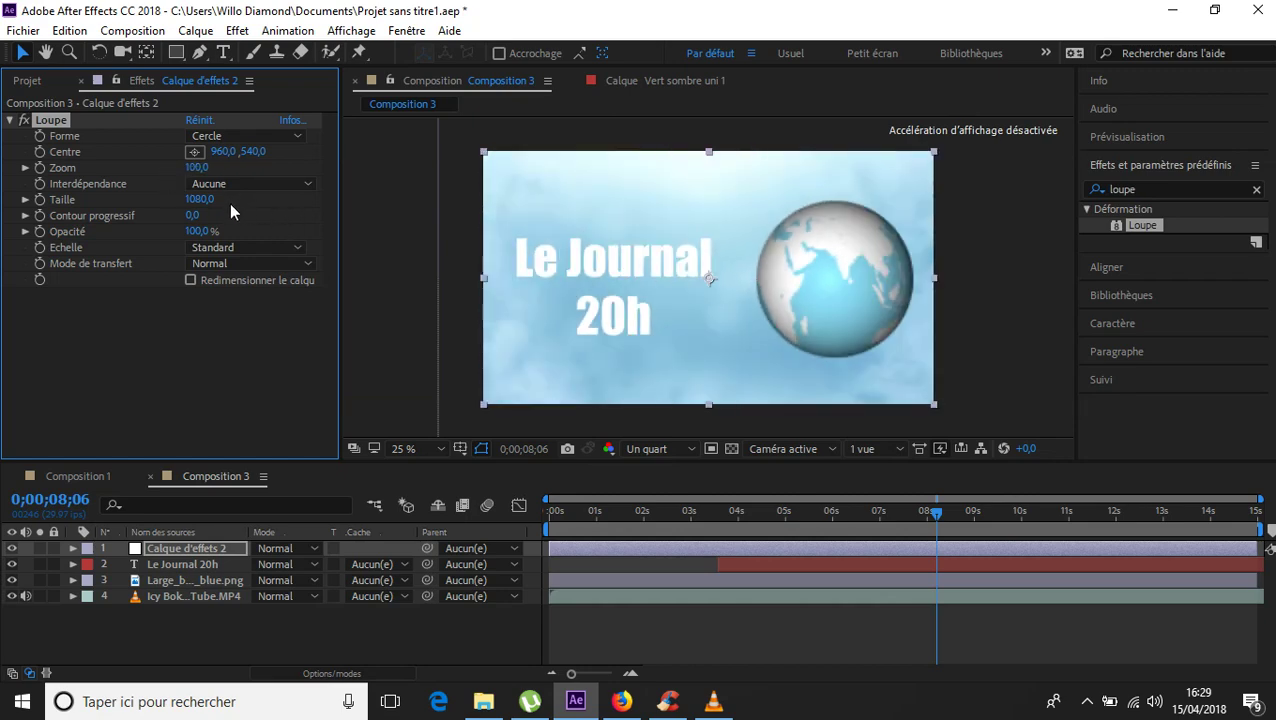
left_click_drag(197, 168, 222, 168)
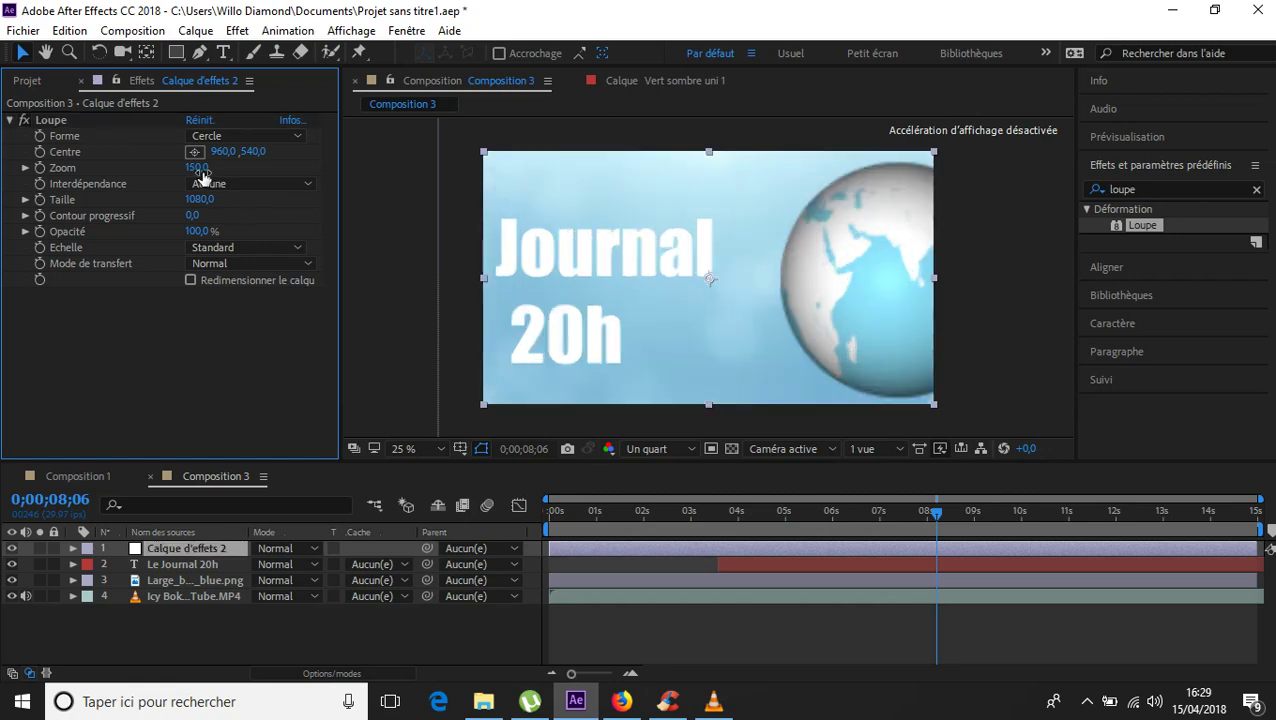
key("ctrl+z")
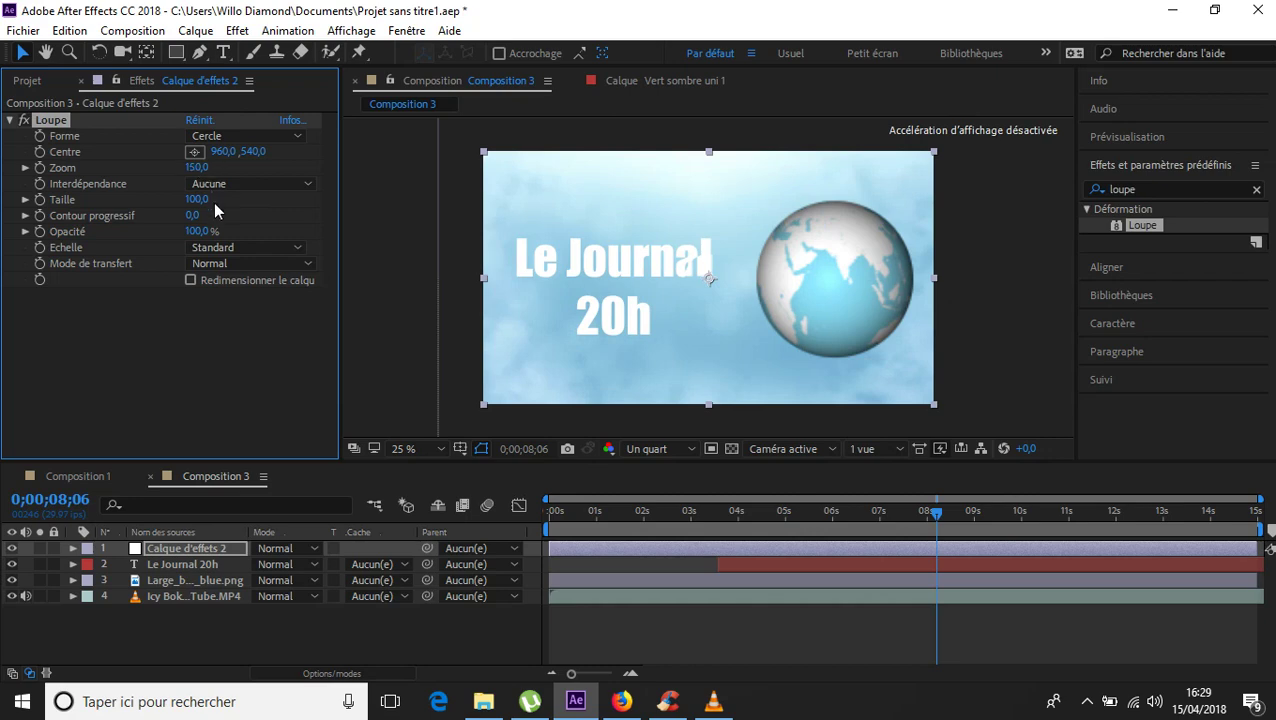
- Narrow the adjustment layer to about a third of the frame width and raise the Loupe's Taille to 173
left_click(201, 199)
left_click(484, 281)
left_click_drag(484, 281, 634, 280)
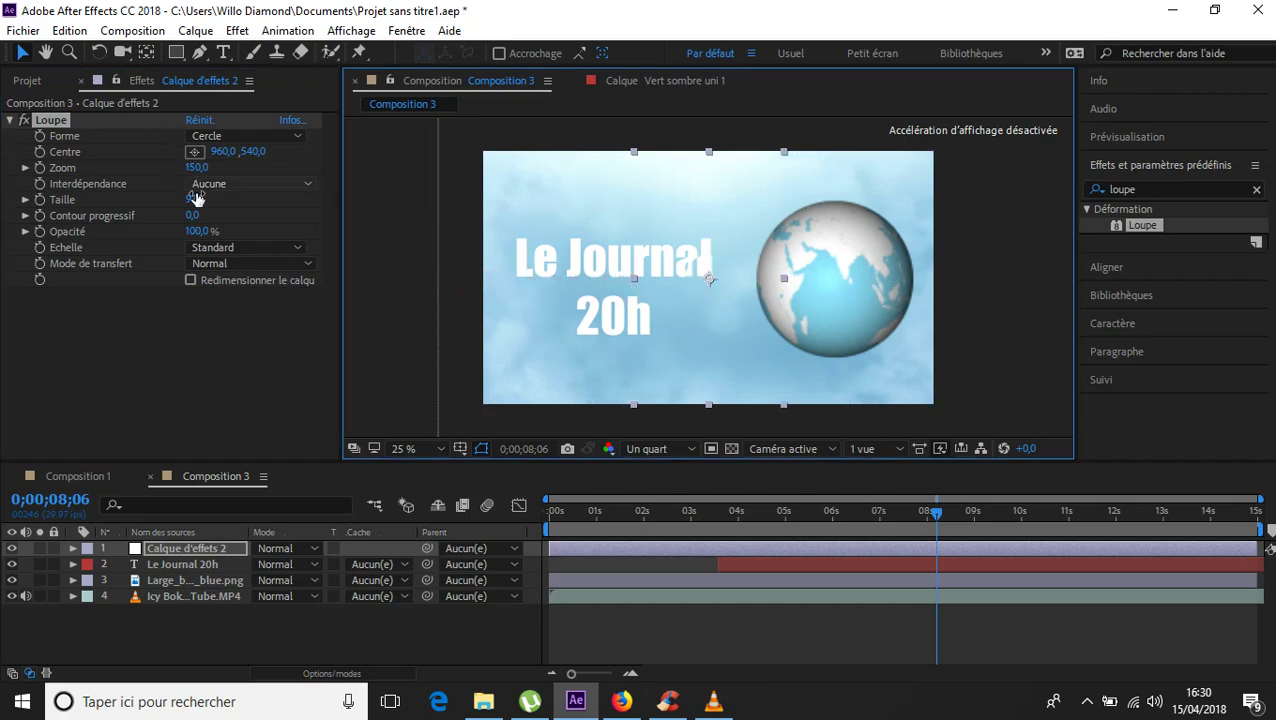
left_click_drag(195, 199, 267, 205)
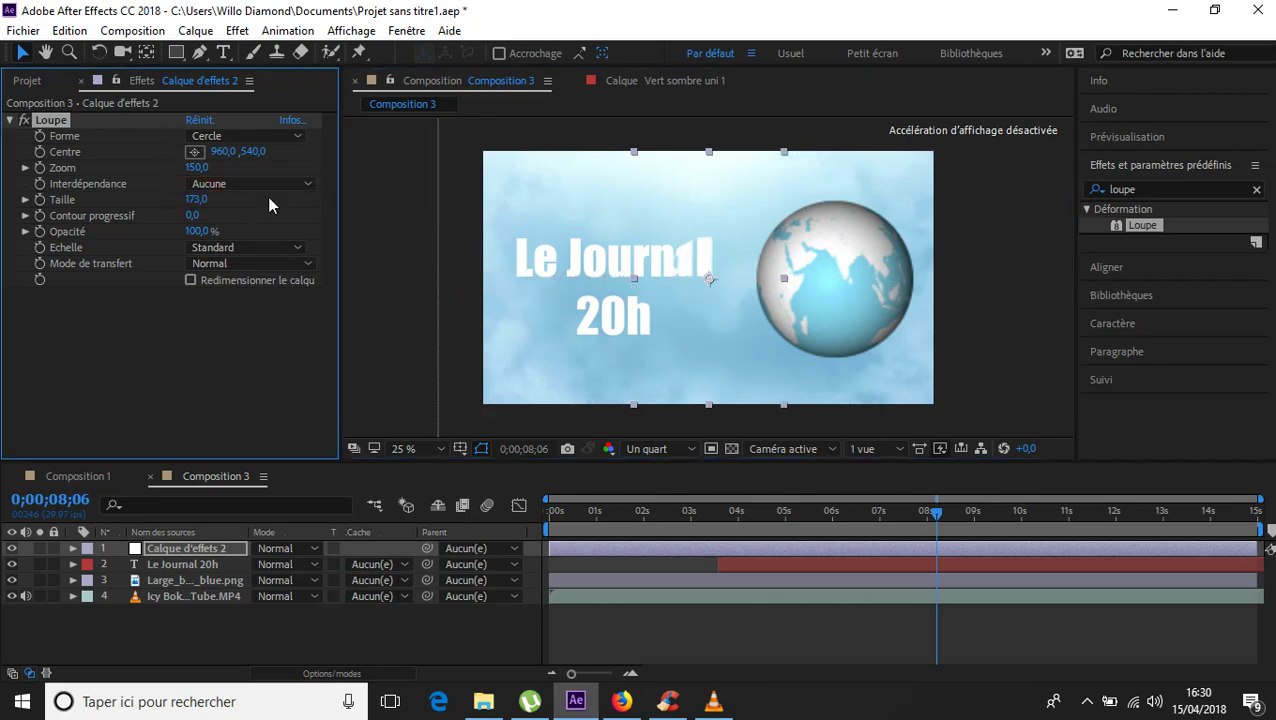
- Change the Loupe's Forme to Carré and set its Taille to 1080
left_click(240, 135)
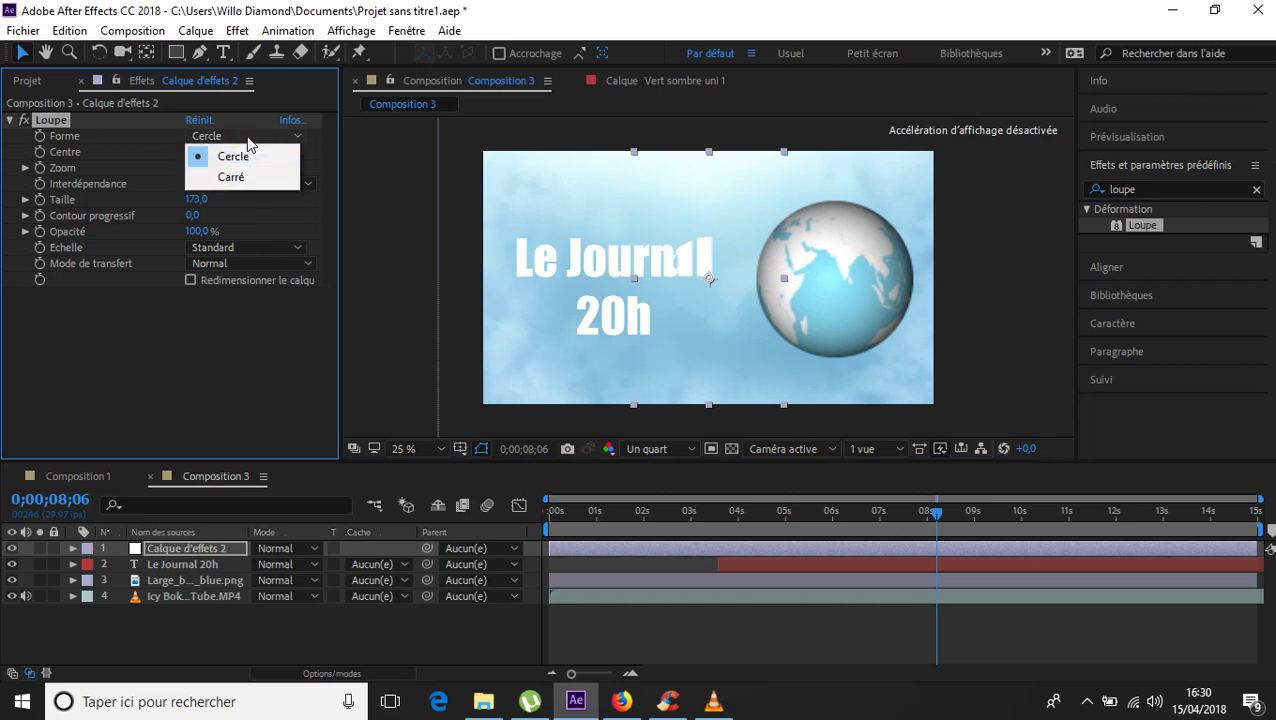
left_click(248, 177)
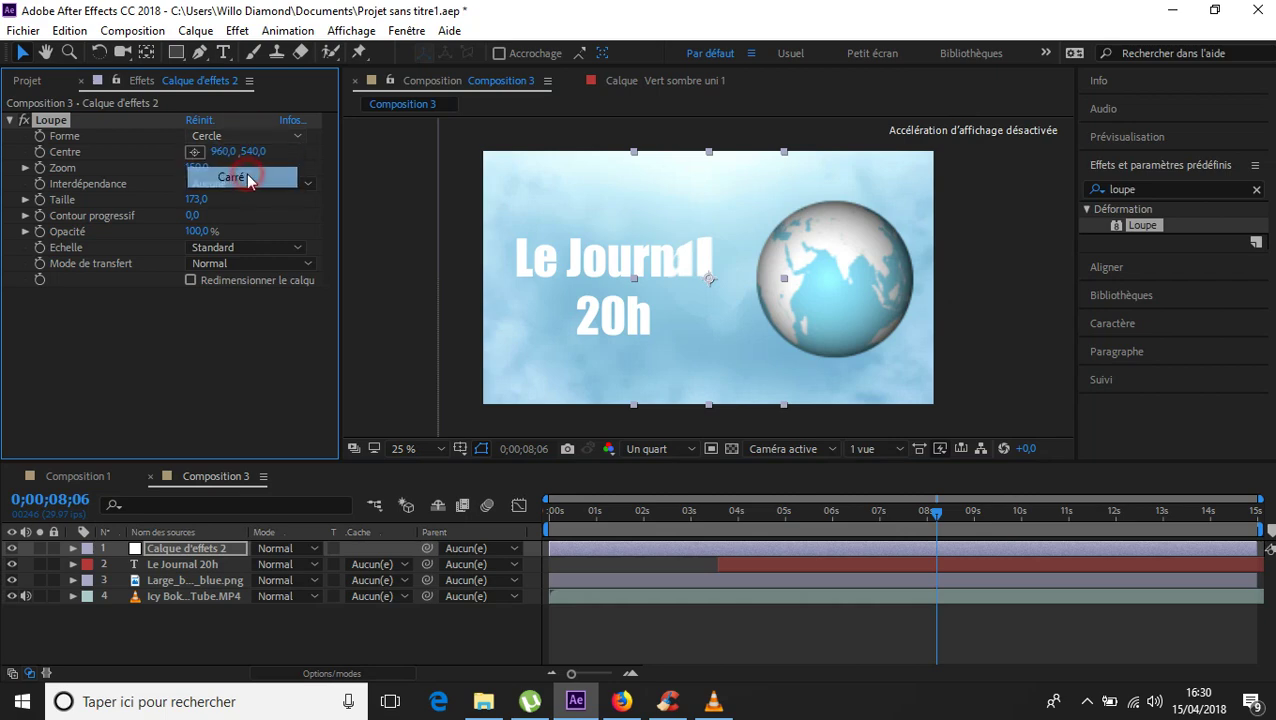
left_click(196, 200)
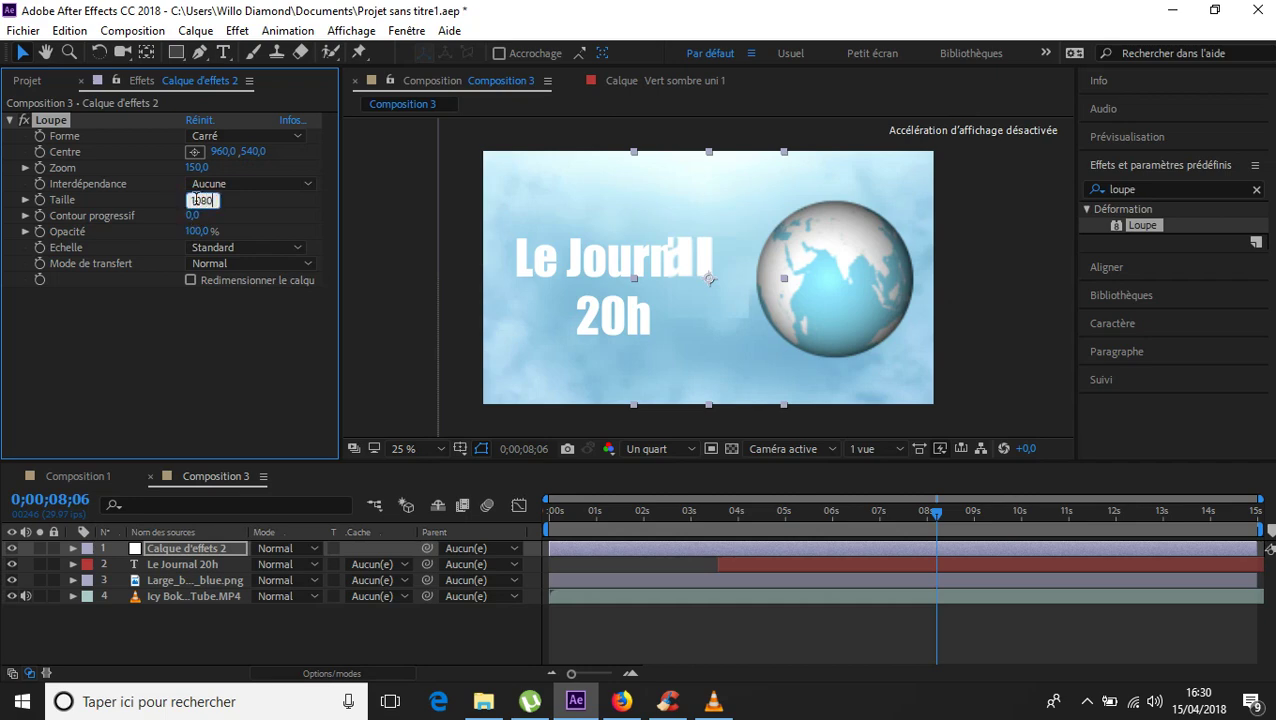
type("1080")
left_click(262, 362)
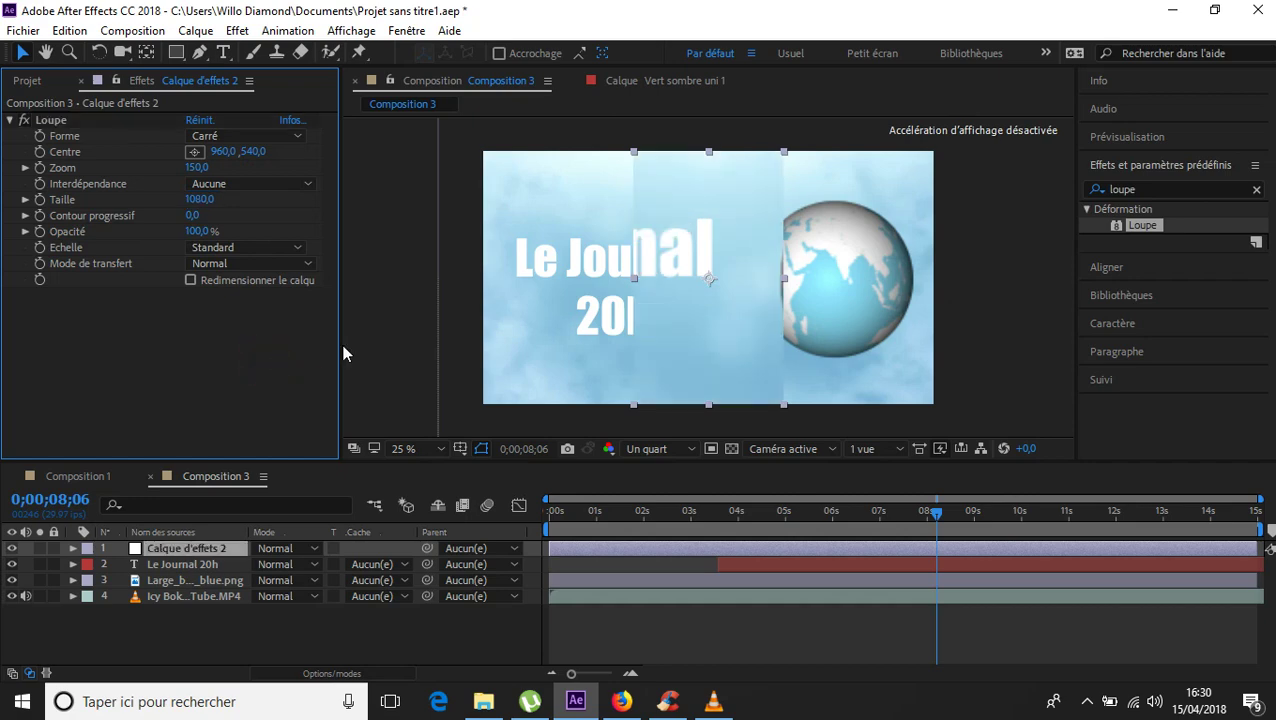
- Shape the adjustment layer into a slim vertical strip taller than the frame and lower the Loupe's Zoom to 136
left_click_drag(636, 152, 677, 154)
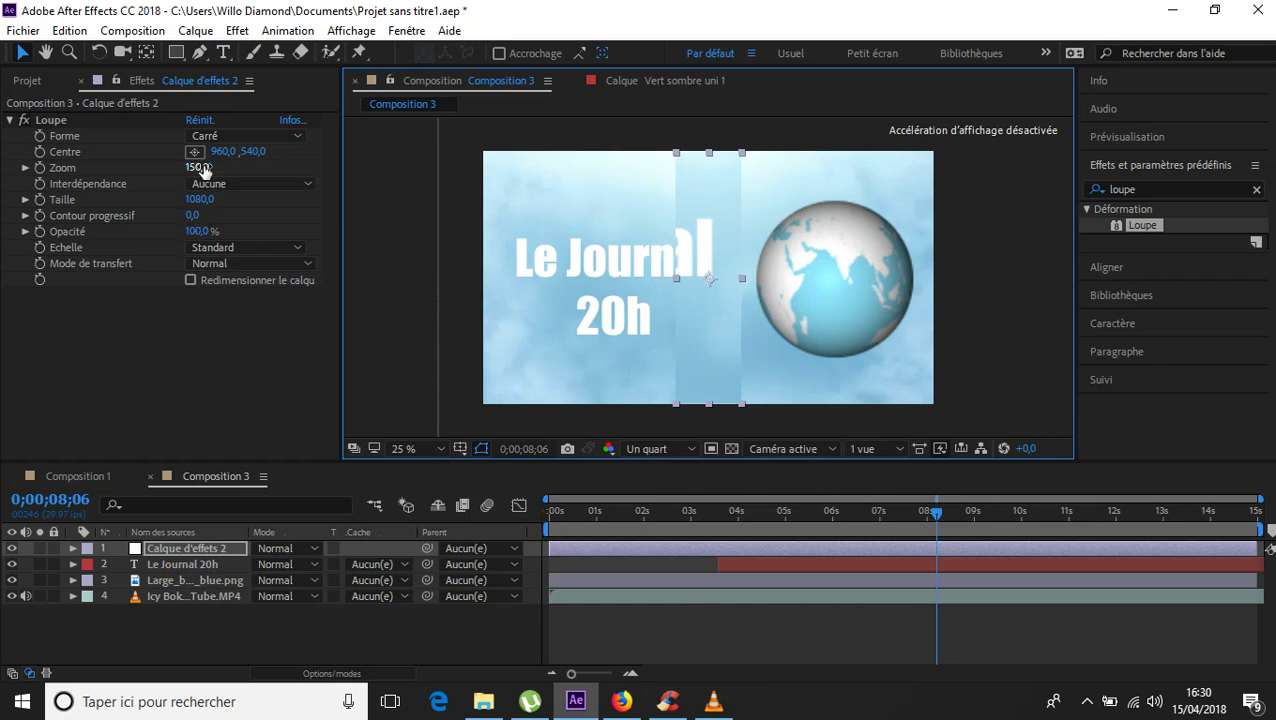
mouse_move(197, 167)
left_mouse_down()
mouse_move(175, 167)
mouse_move(188, 167)
left_mouse_up()
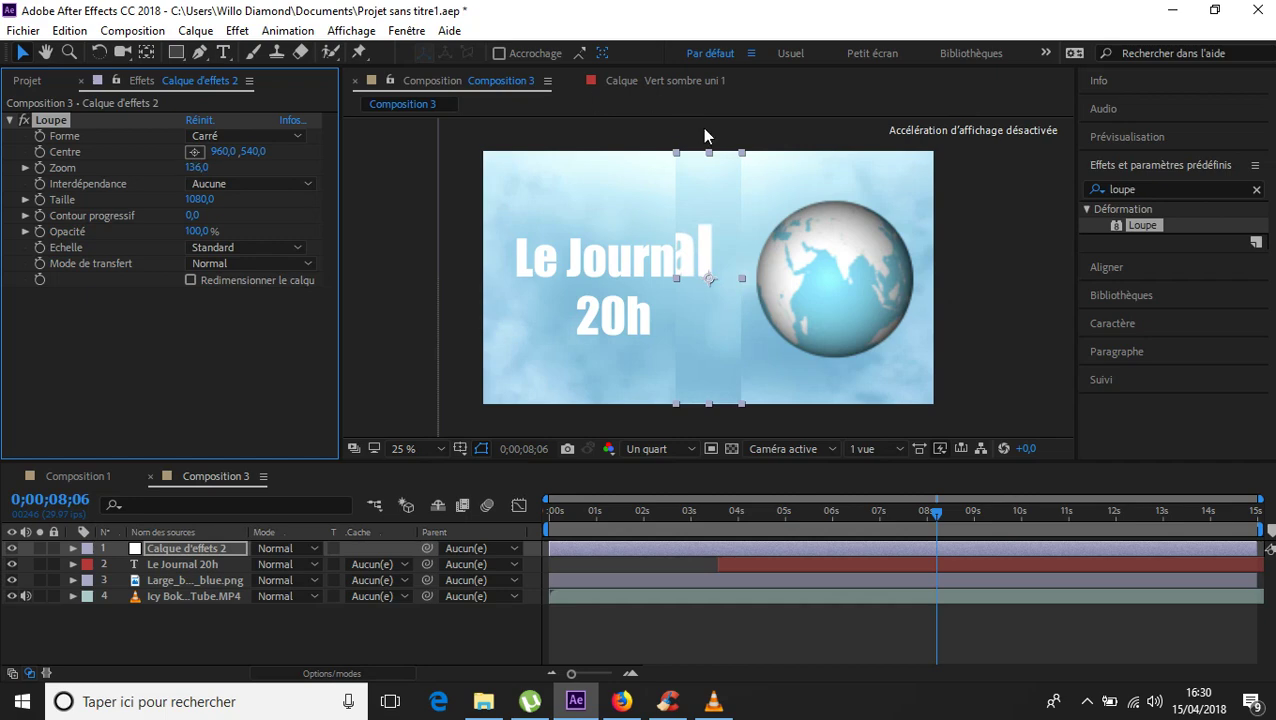
left_click_drag(709, 152, 707, 122)
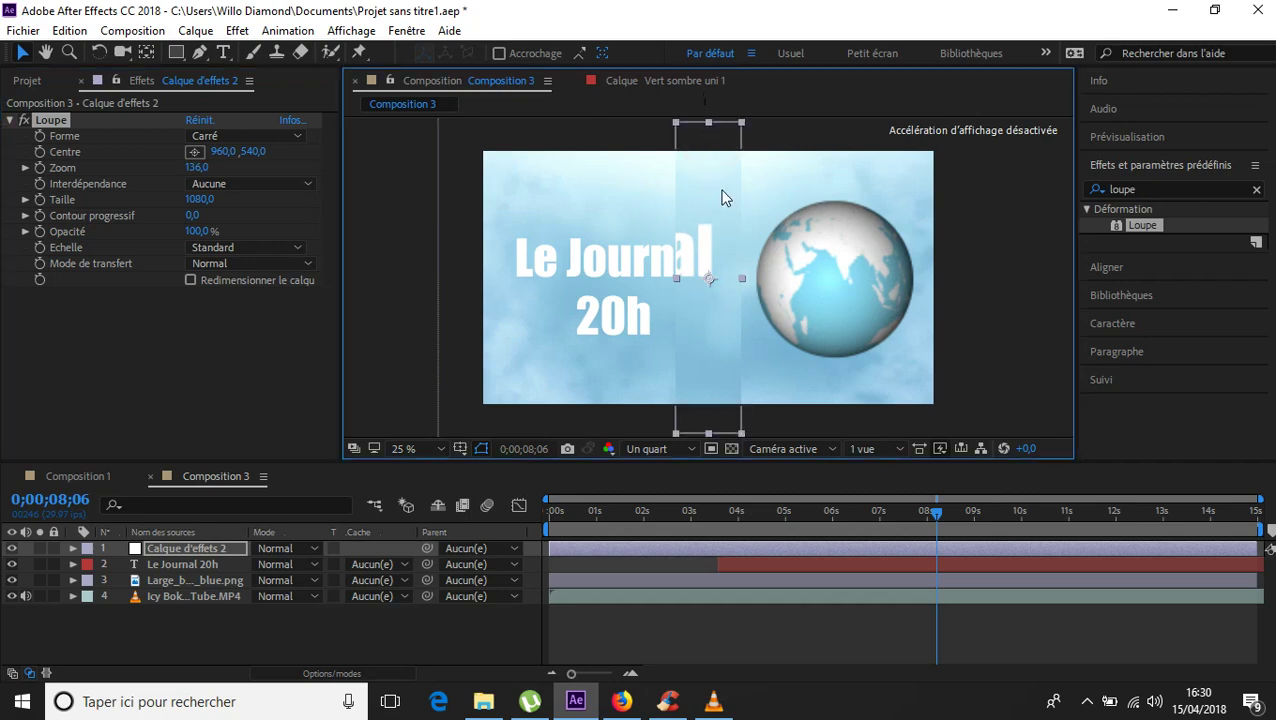
- Lower the Loupe's Zoom to 118 and move the strip just outside the left edge of the frame
left_click_drag(723, 199, 527, 182)
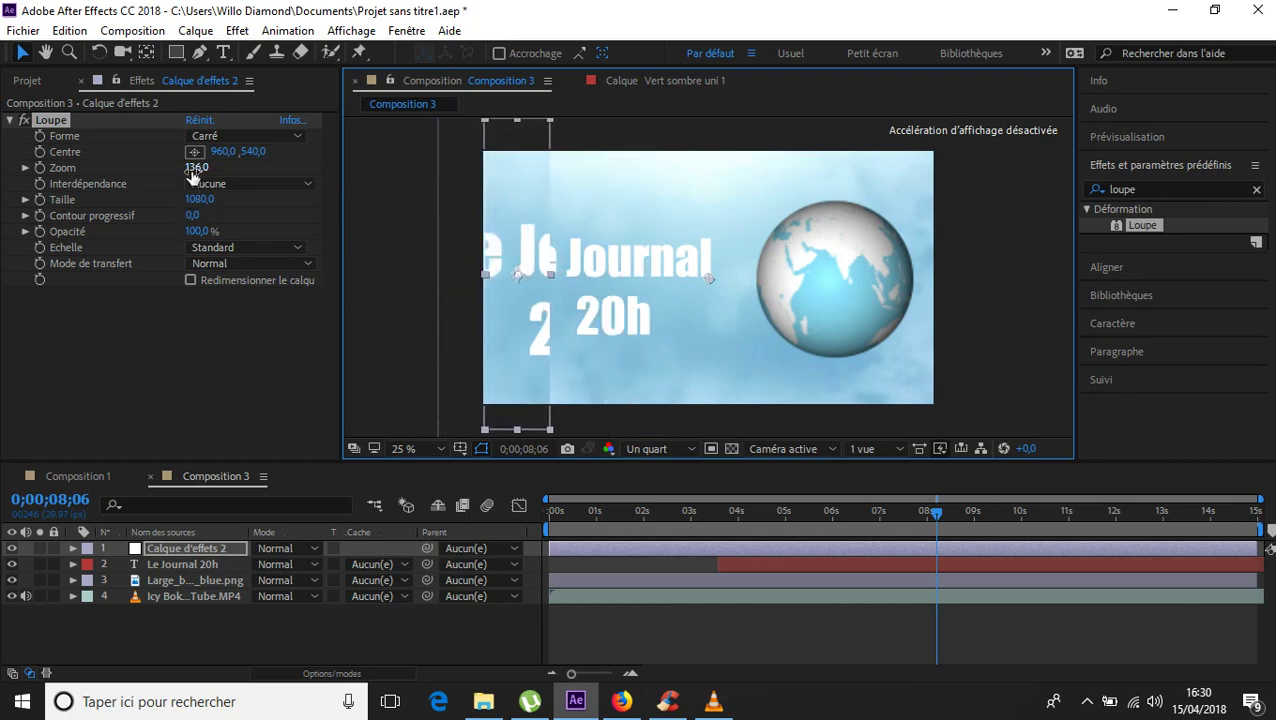
left_click_drag(193, 175, 177, 173)
left_click_drag(507, 165, 437, 172)
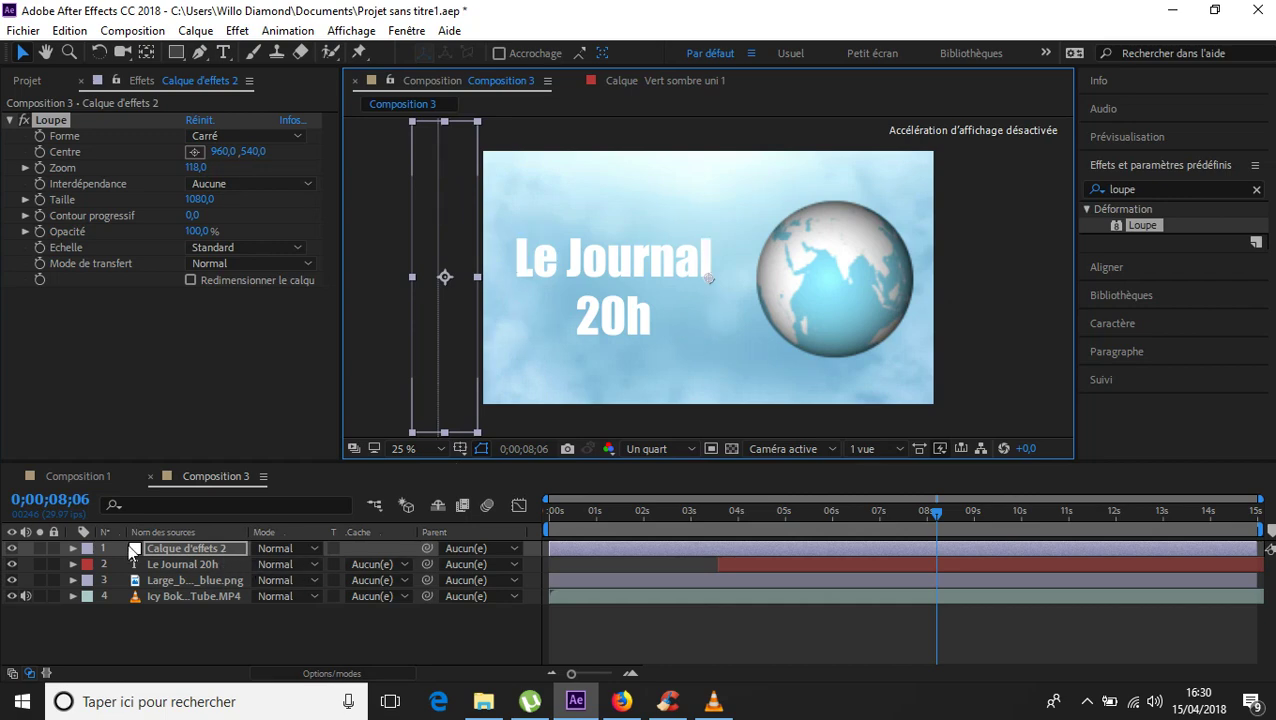
left_click(170, 612)
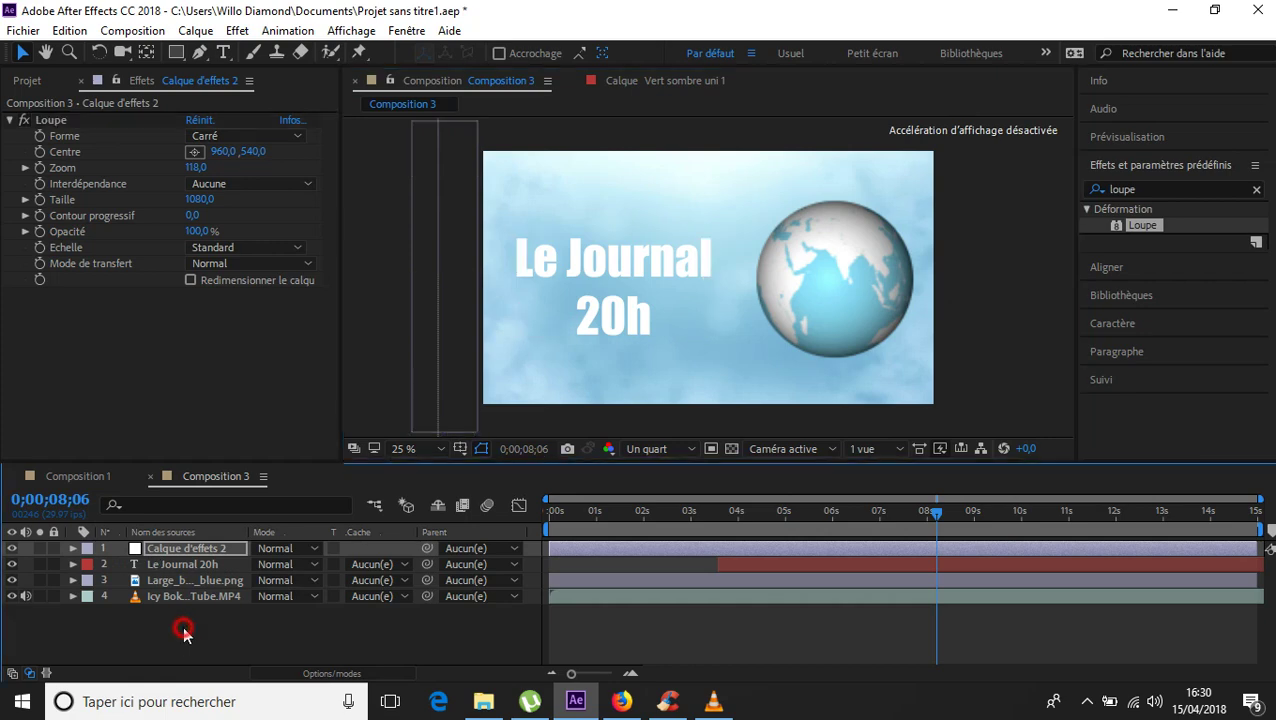
- Reveal the adjustment layer's Position and set its first keyframe at 0;00;05;00, with the strip outside the frame's left edge
left_click(183, 545)
key("p")
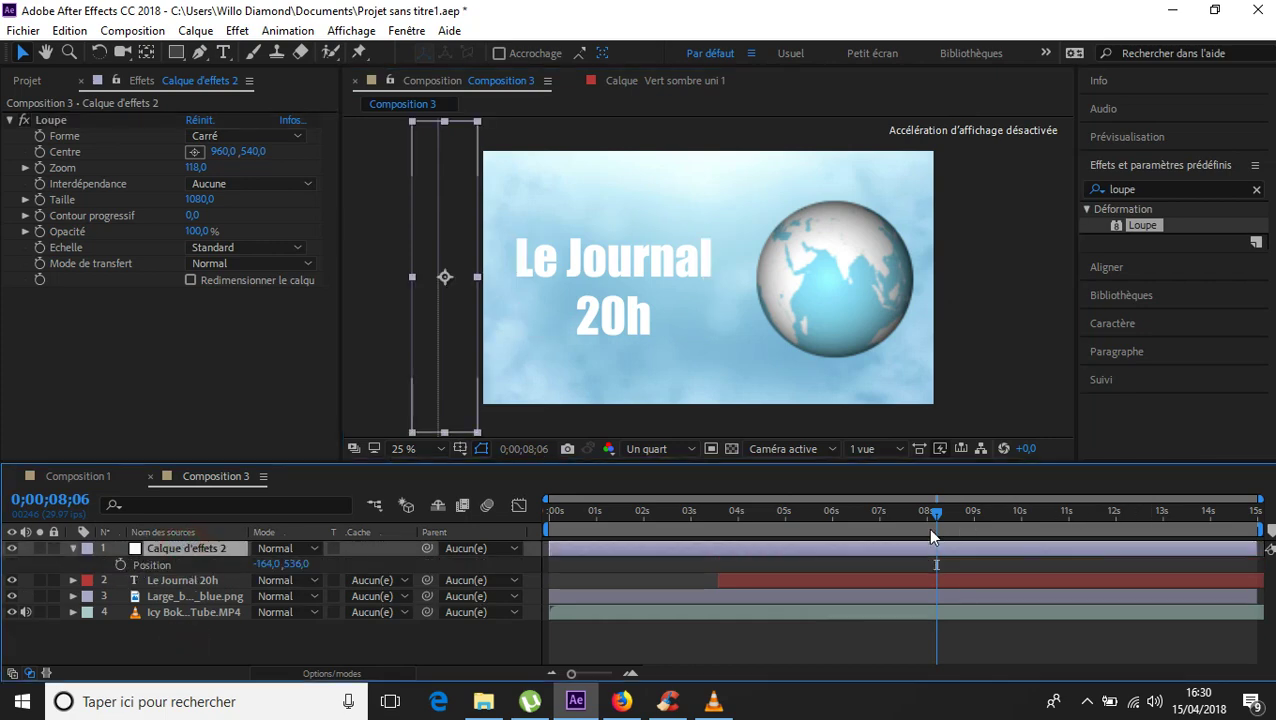
left_click_drag(933, 517, 788, 541)
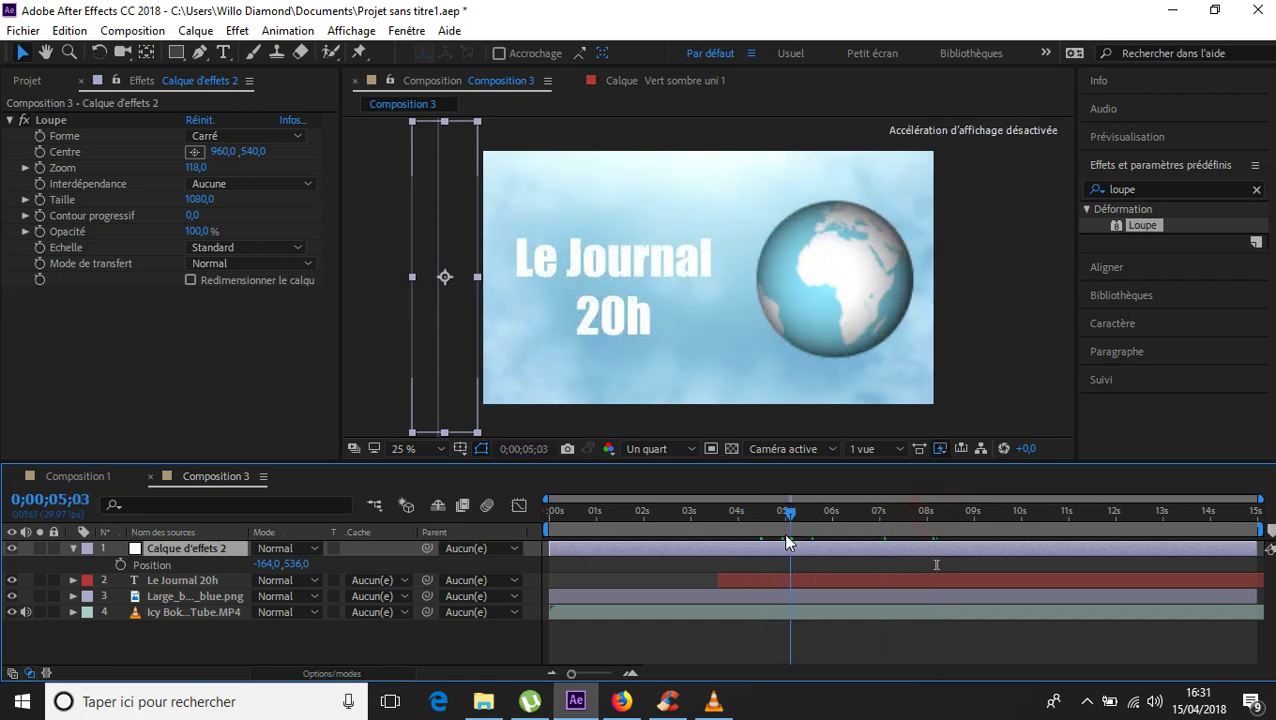
left_click(121, 564)
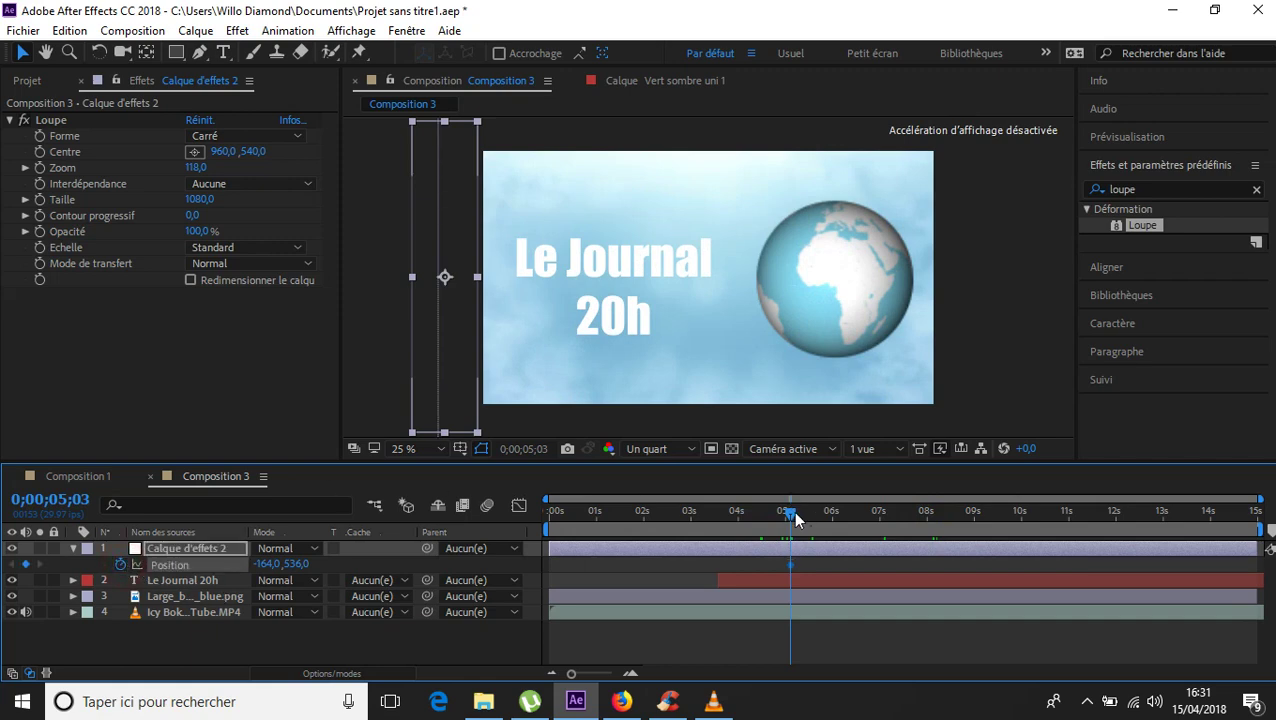
left_click_drag(784, 515, 786, 515)
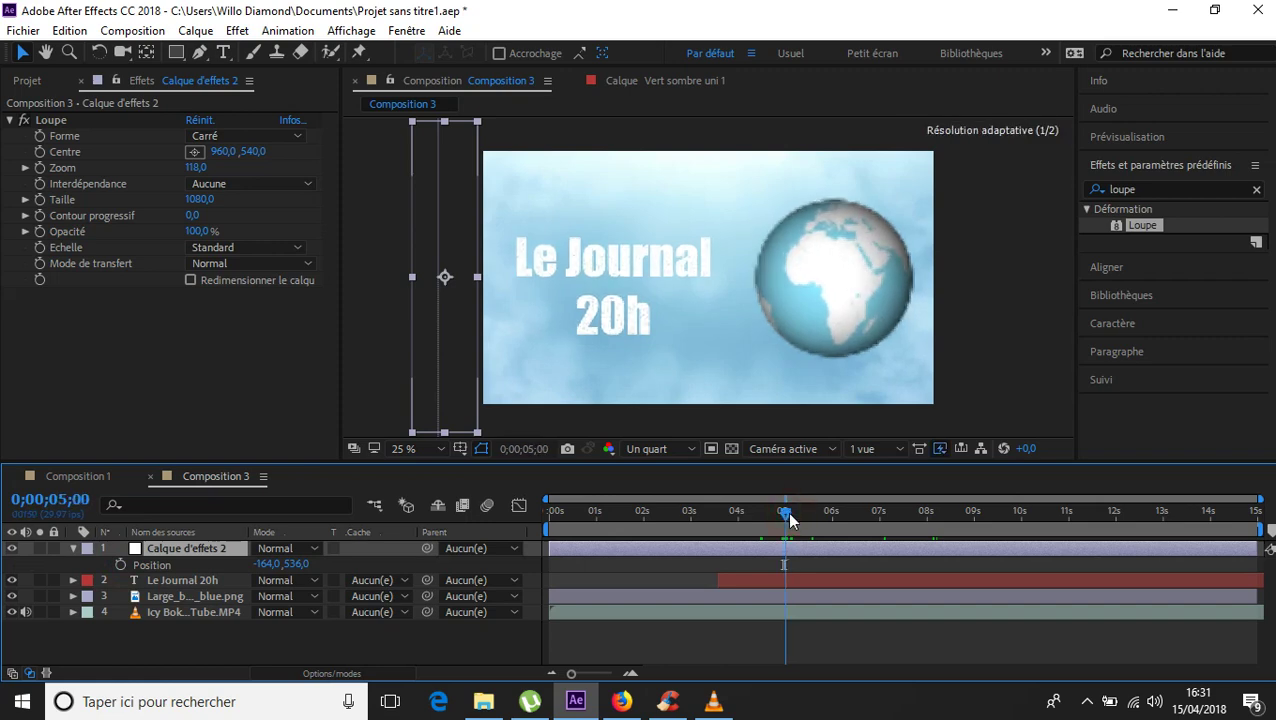
left_click(121, 565)
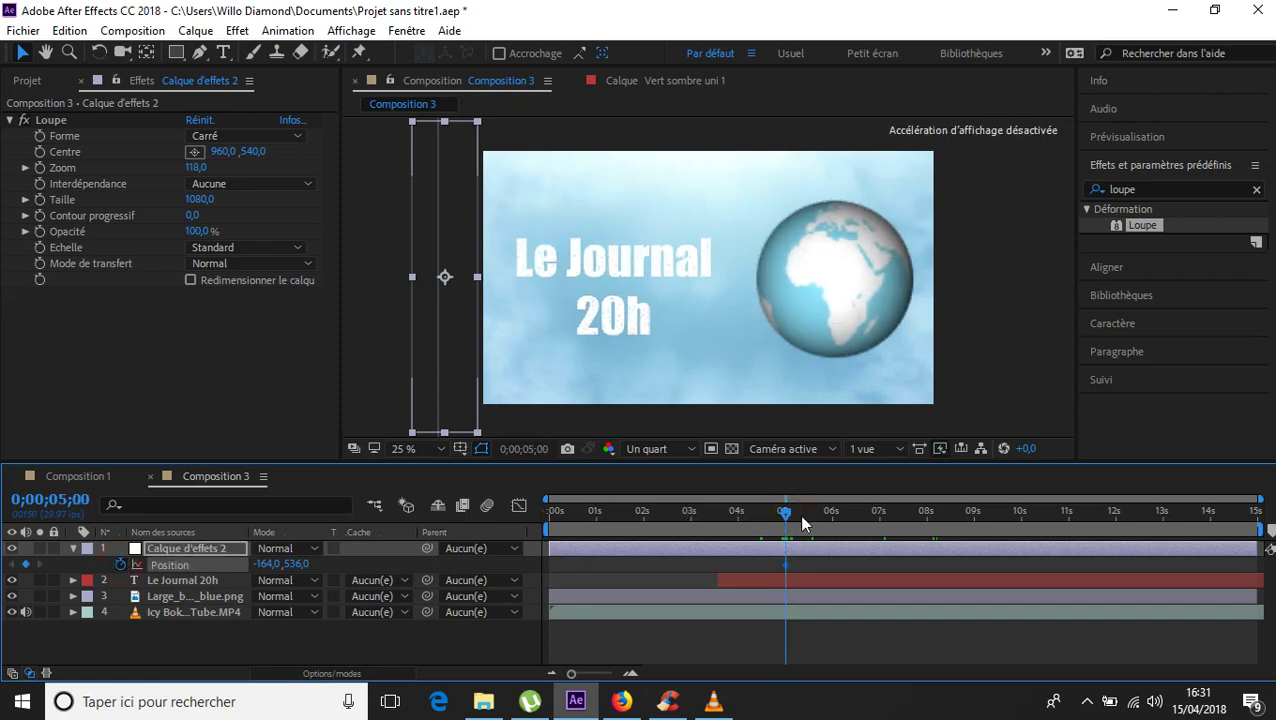
- Keyframe the strip's Position beyond the frame's right edge at 0;00;08;00 and back beyond the left edge at 0;00;11;00
left_click_drag(785, 515, 925, 532)
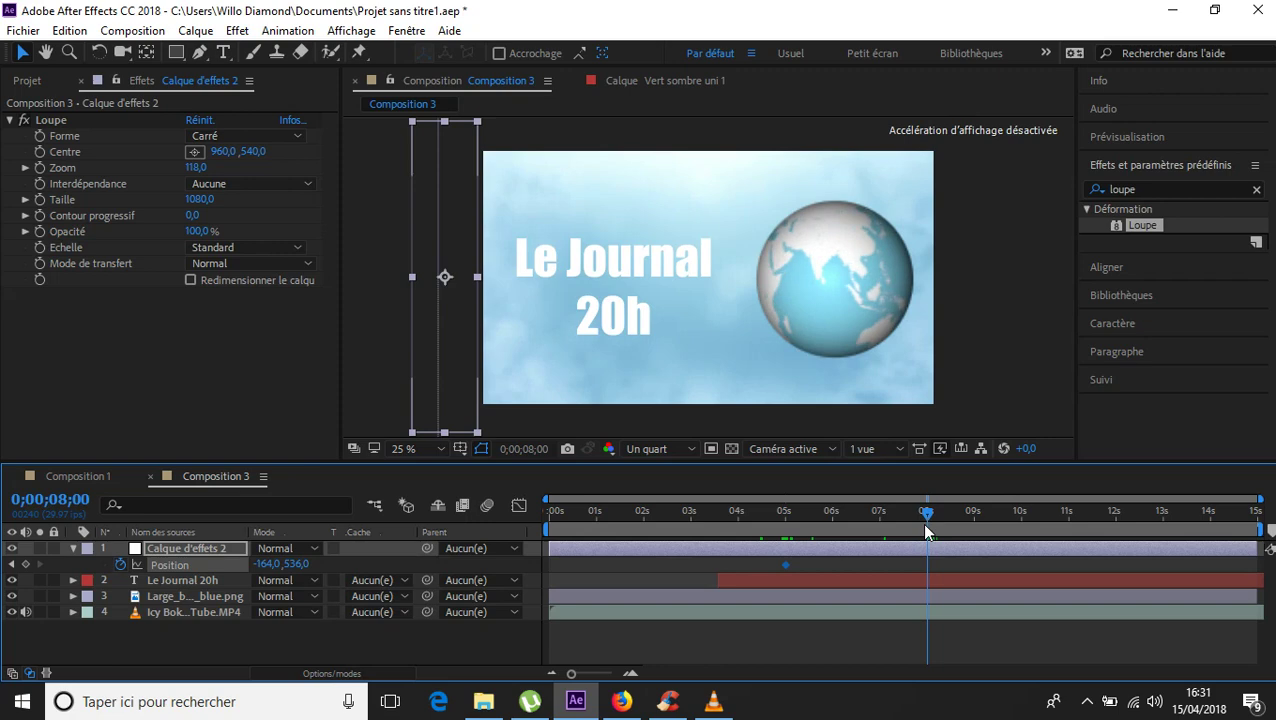
left_click_drag(418, 198, 956, 207)
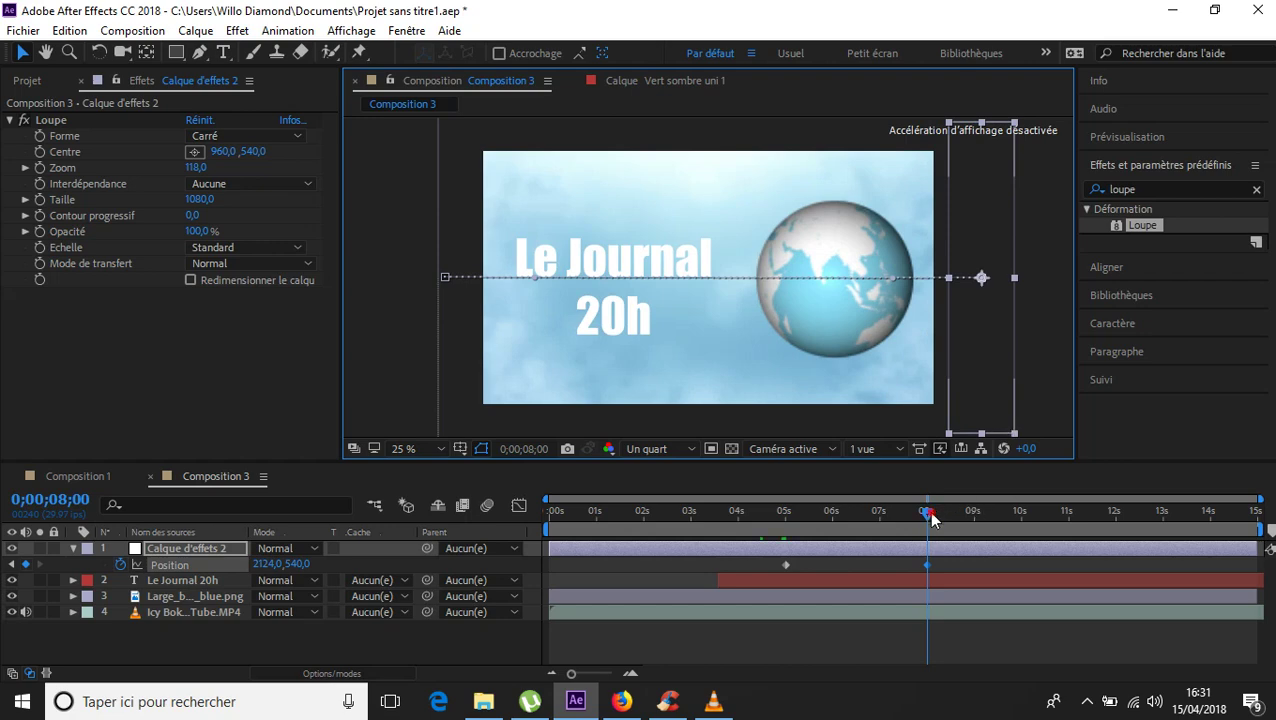
left_click_drag(930, 518, 1072, 525)
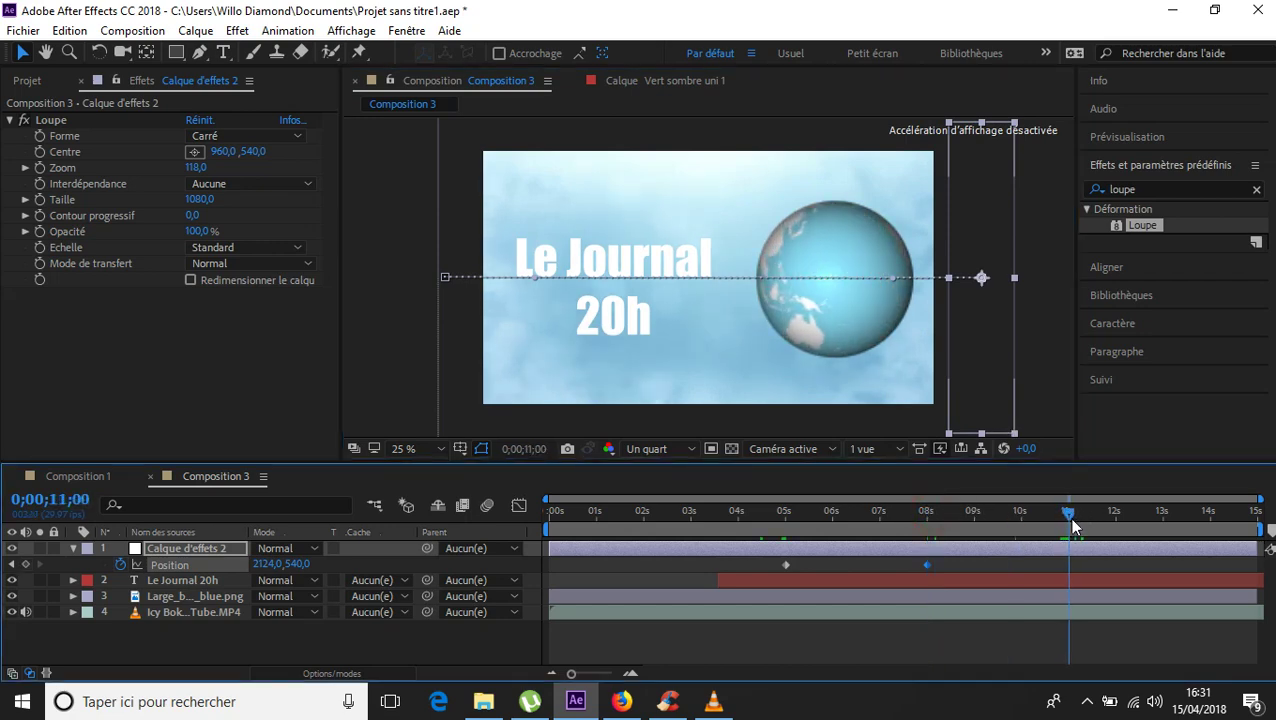
left_click_drag(970, 212, 434, 228)
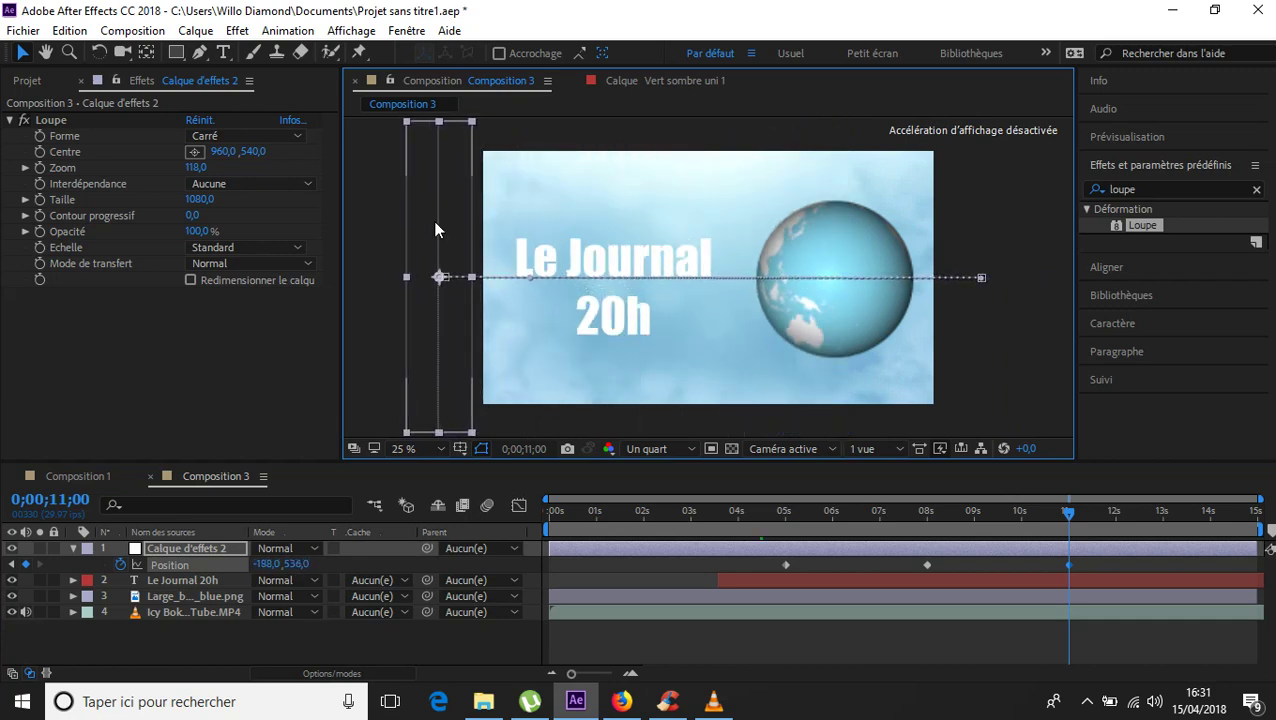
- Duplicate the animated adjustment layer, with the current time at 0;00;10;01
left_click(1020, 512)
left_click(219, 552)
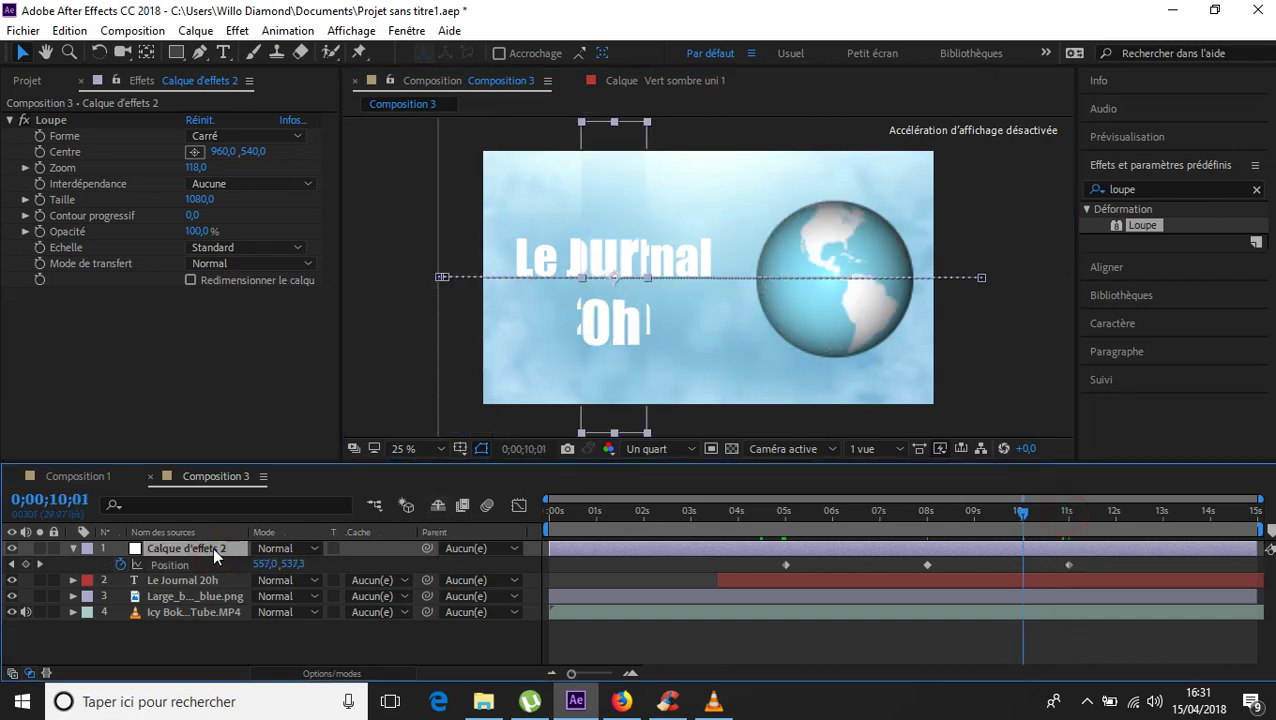
key("ctrl+d")
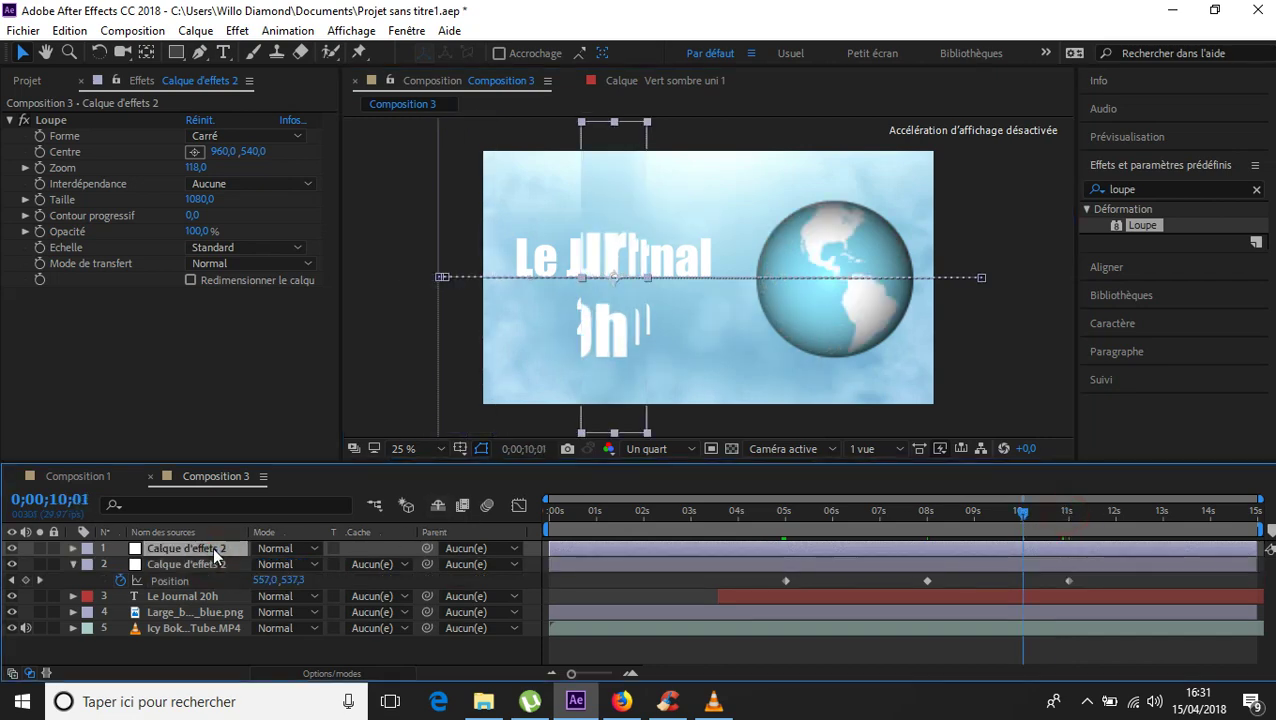
- Try reversing the duplicated adjustment layer in time with Inverser le calque
right_click(212, 546)
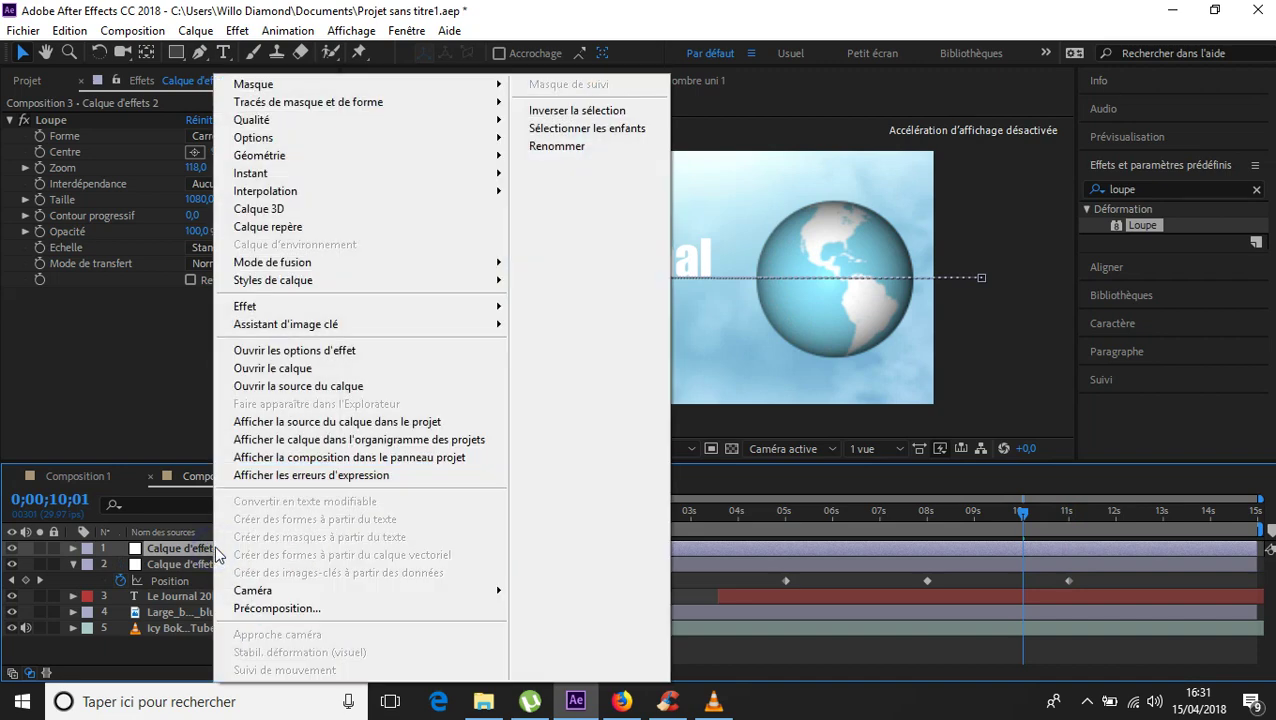
mouse_move(380, 173)
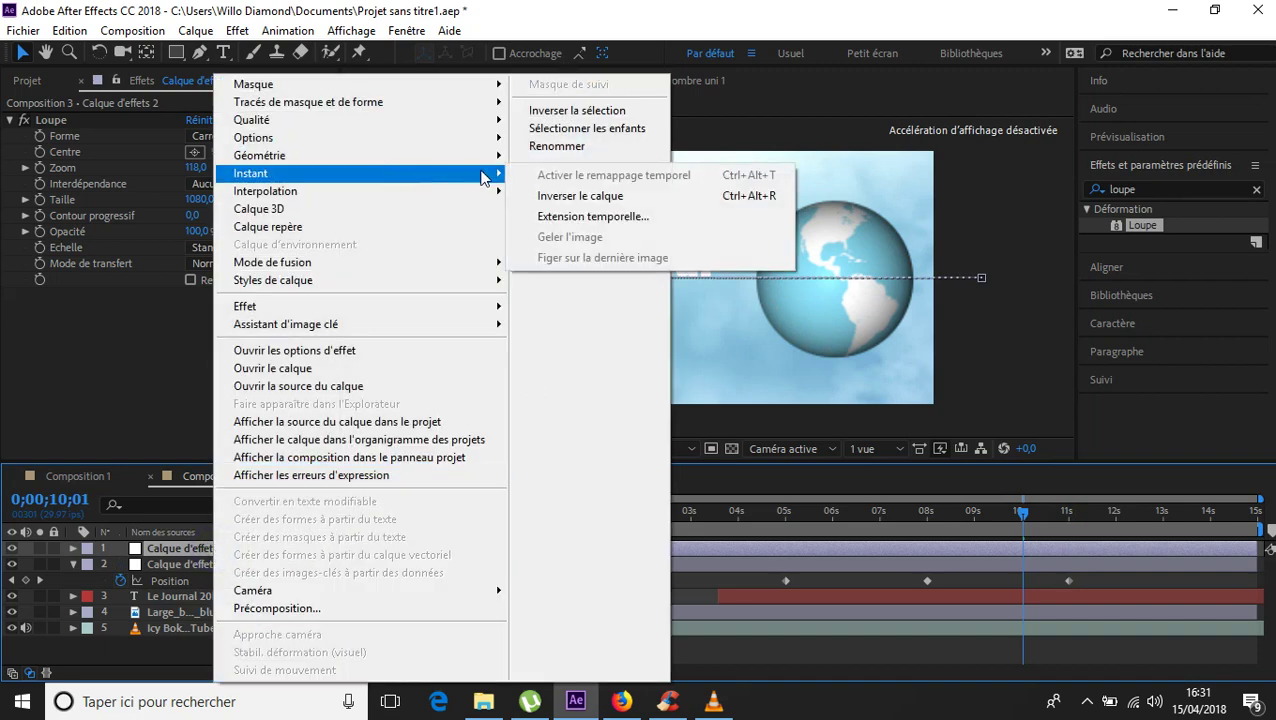
left_click(587, 196)
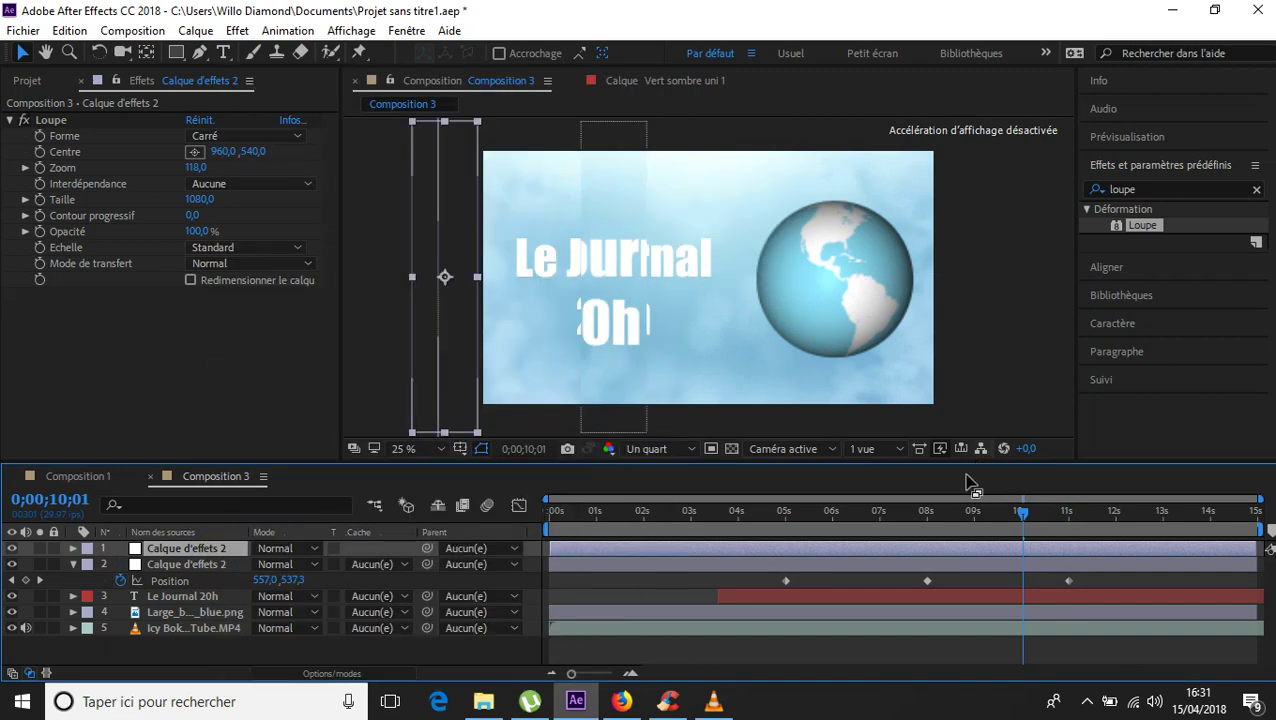
- Preview the strip animation from the start and from 0;00;03;16, and undo the duplicate's time reversal
left_click_drag(1028, 530, 494, 463)
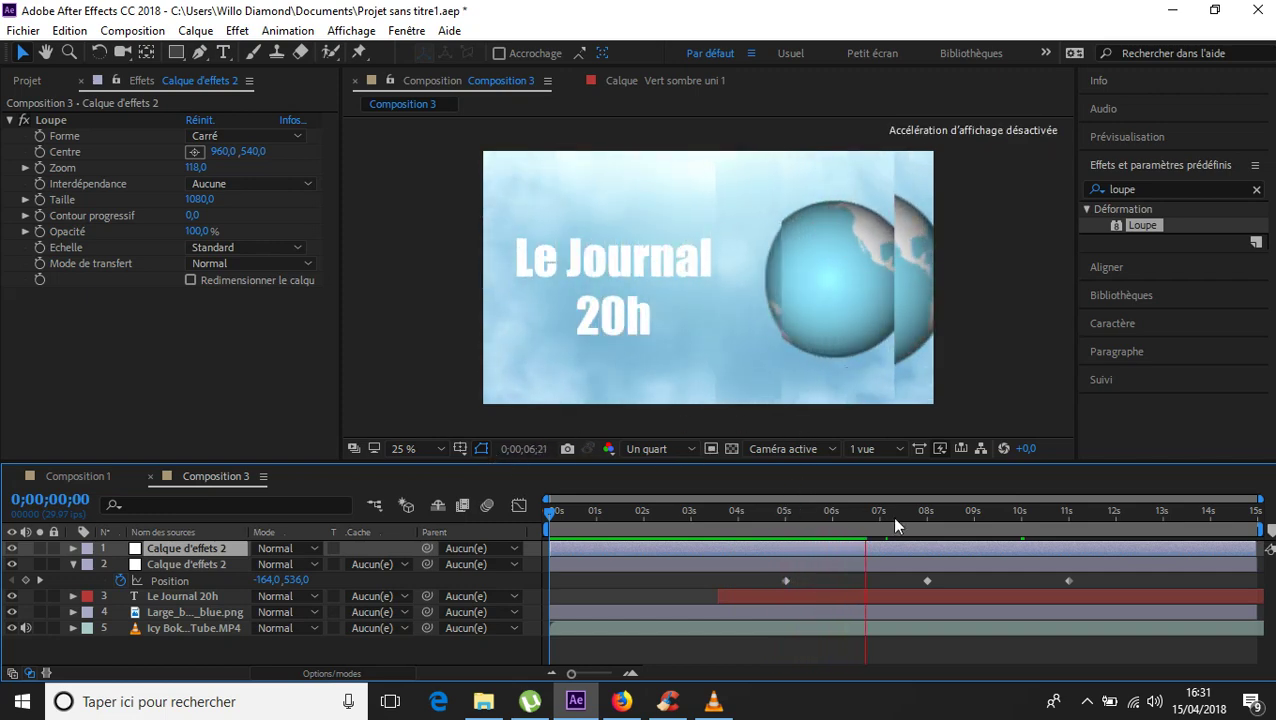
left_click_drag(891, 515, 716, 564)
key("space")
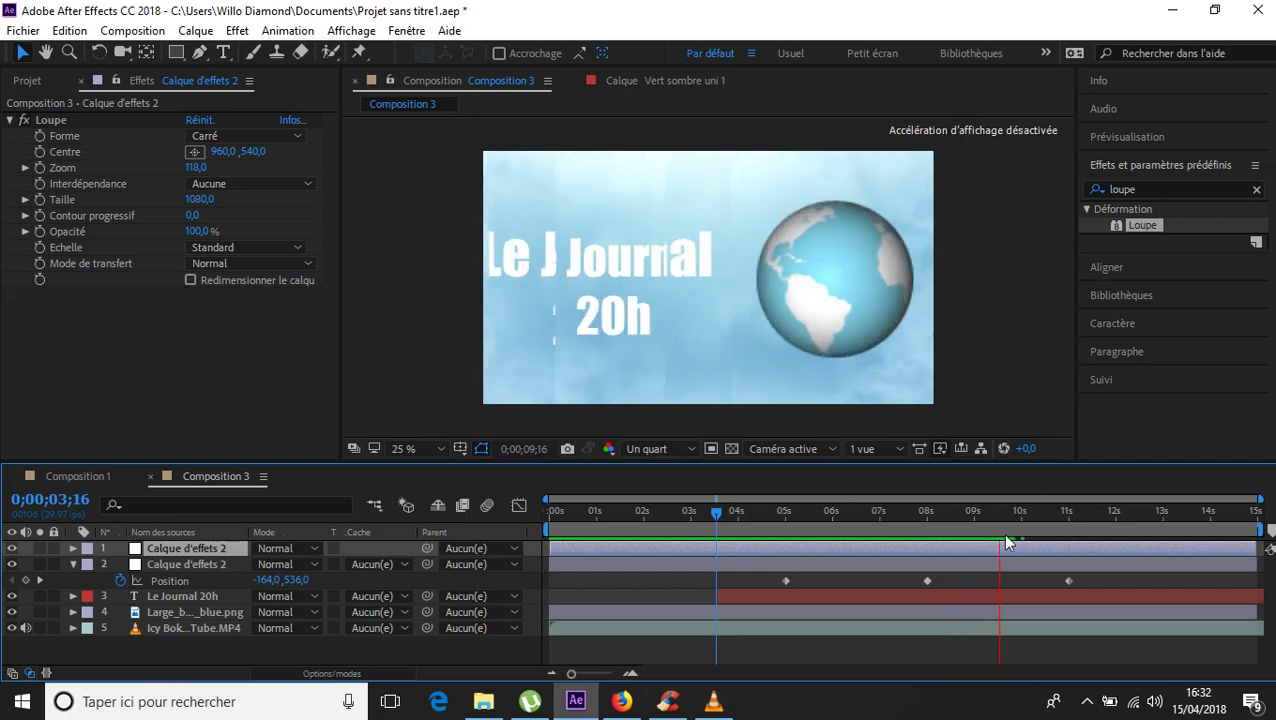
left_click(908, 530)
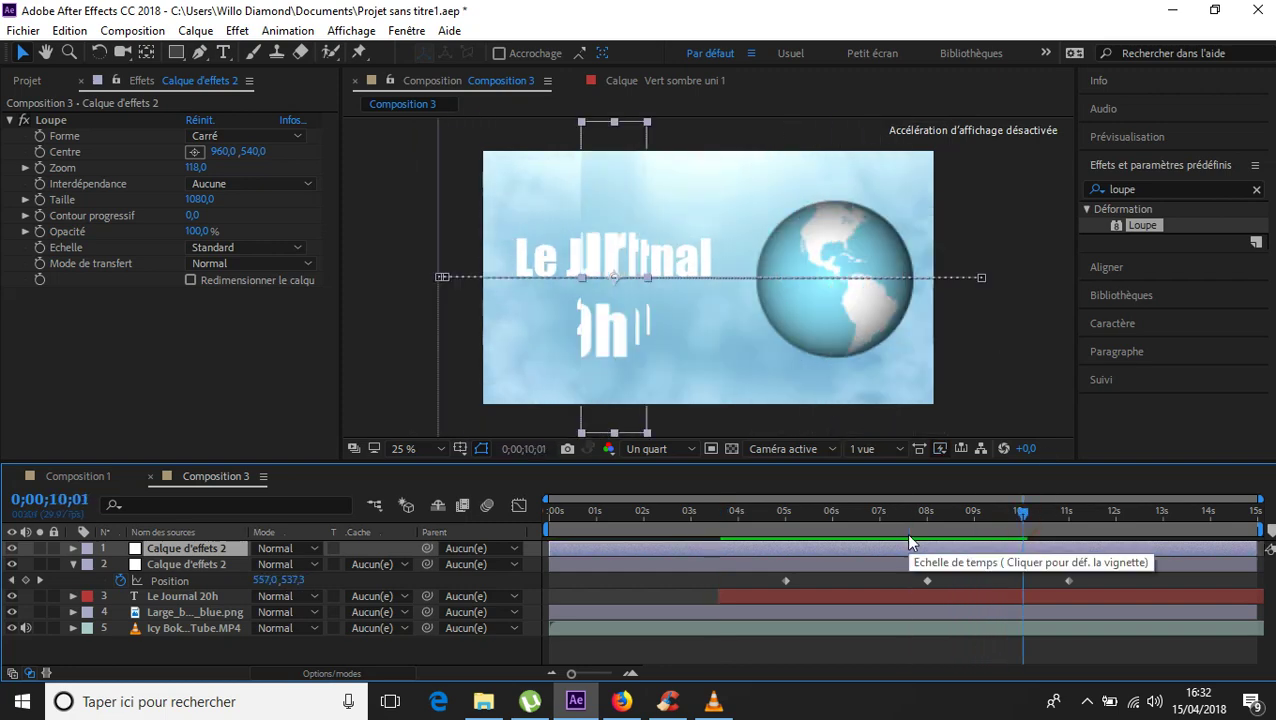
- Go to 0;00;09;12 and flip the duplicated adjustment layer with Basculer horizontalement
left_click_drag(1022, 520, 993, 515)
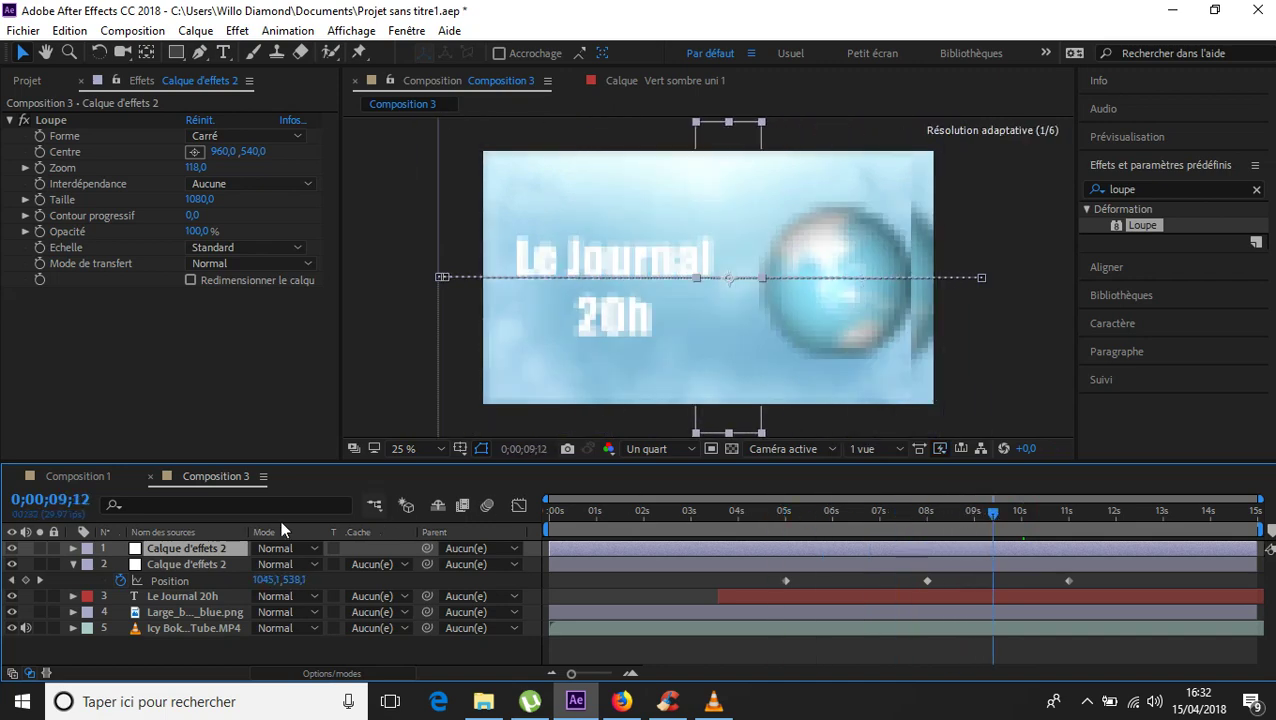
right_click(213, 554)
mouse_move(465, 174)
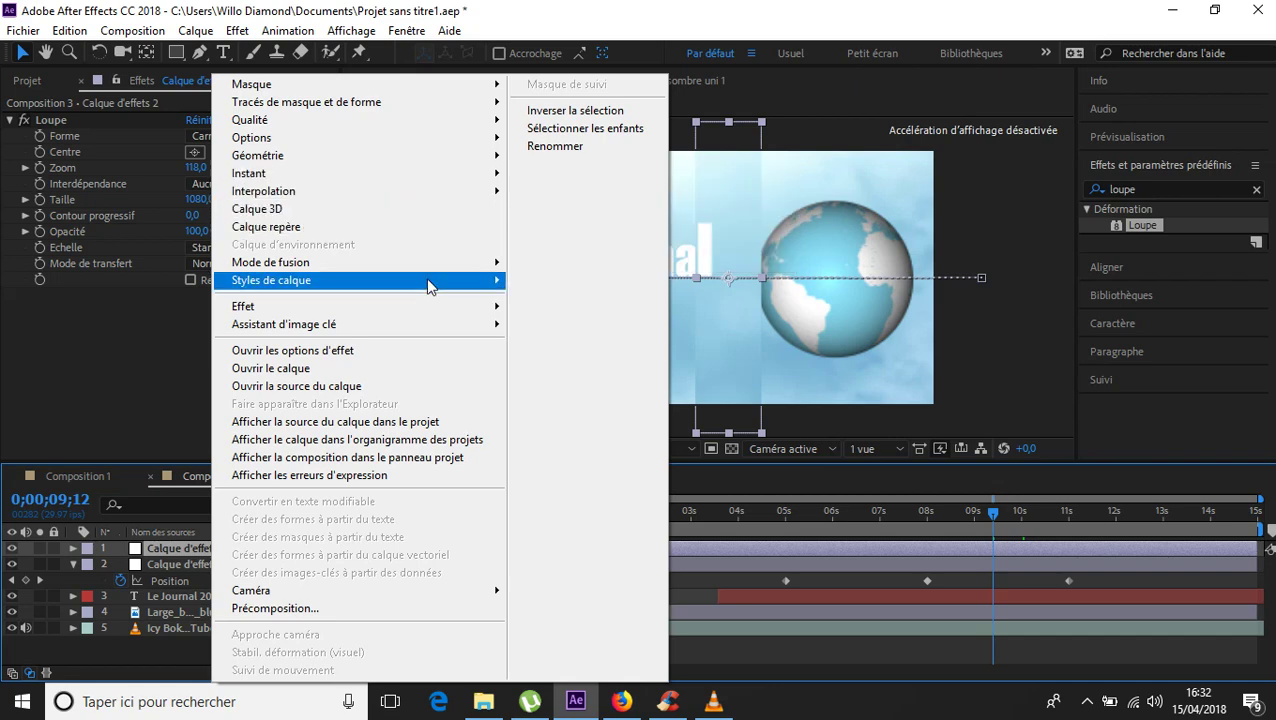
mouse_move(435, 290)
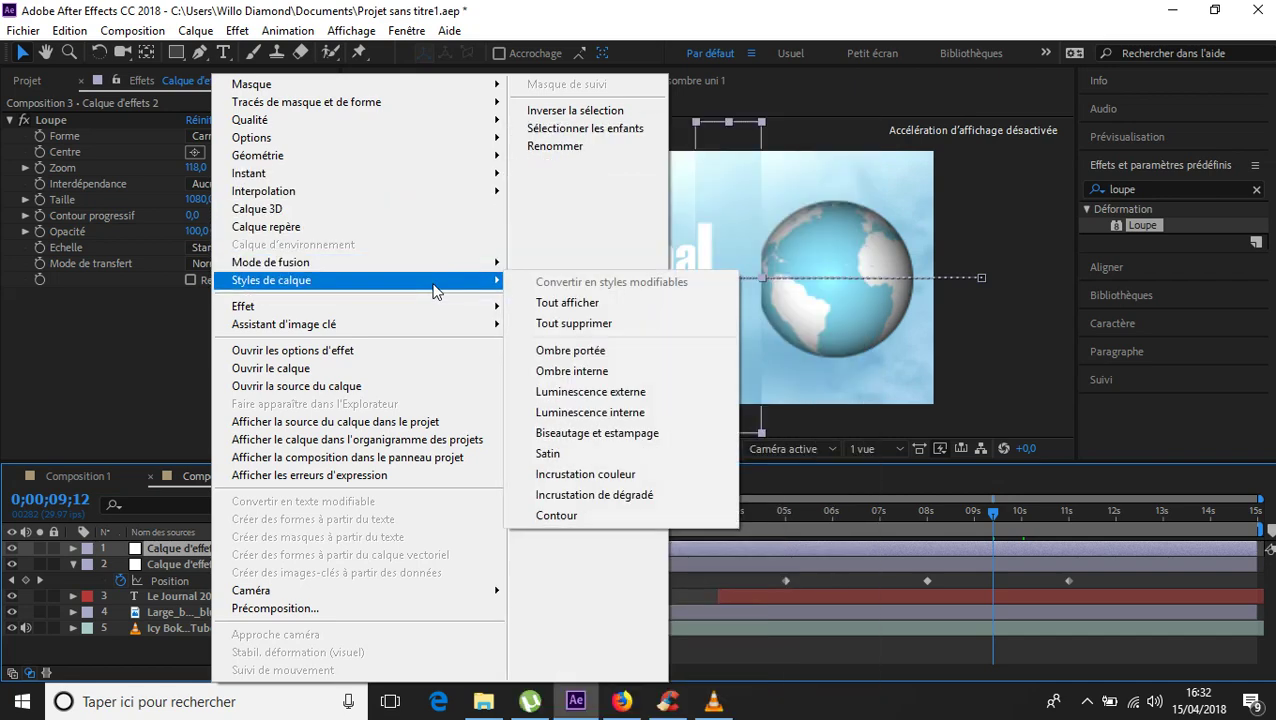
mouse_move(438, 194)
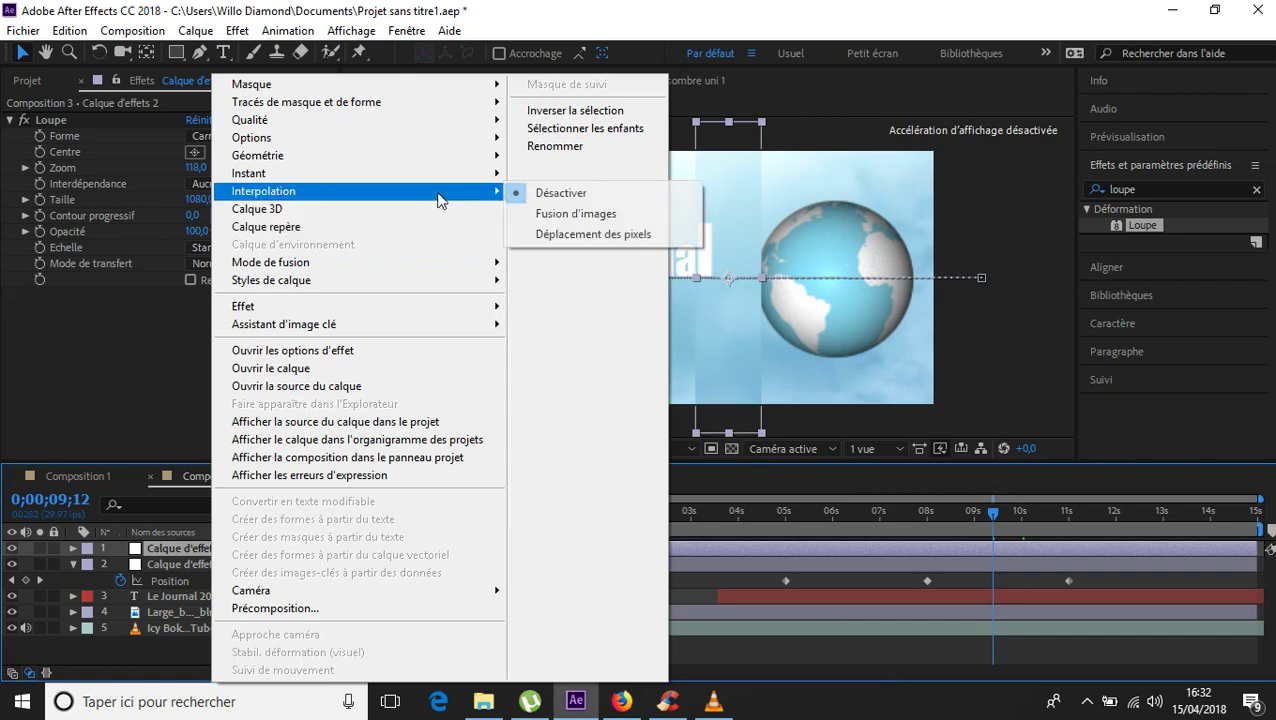
mouse_move(438, 157)
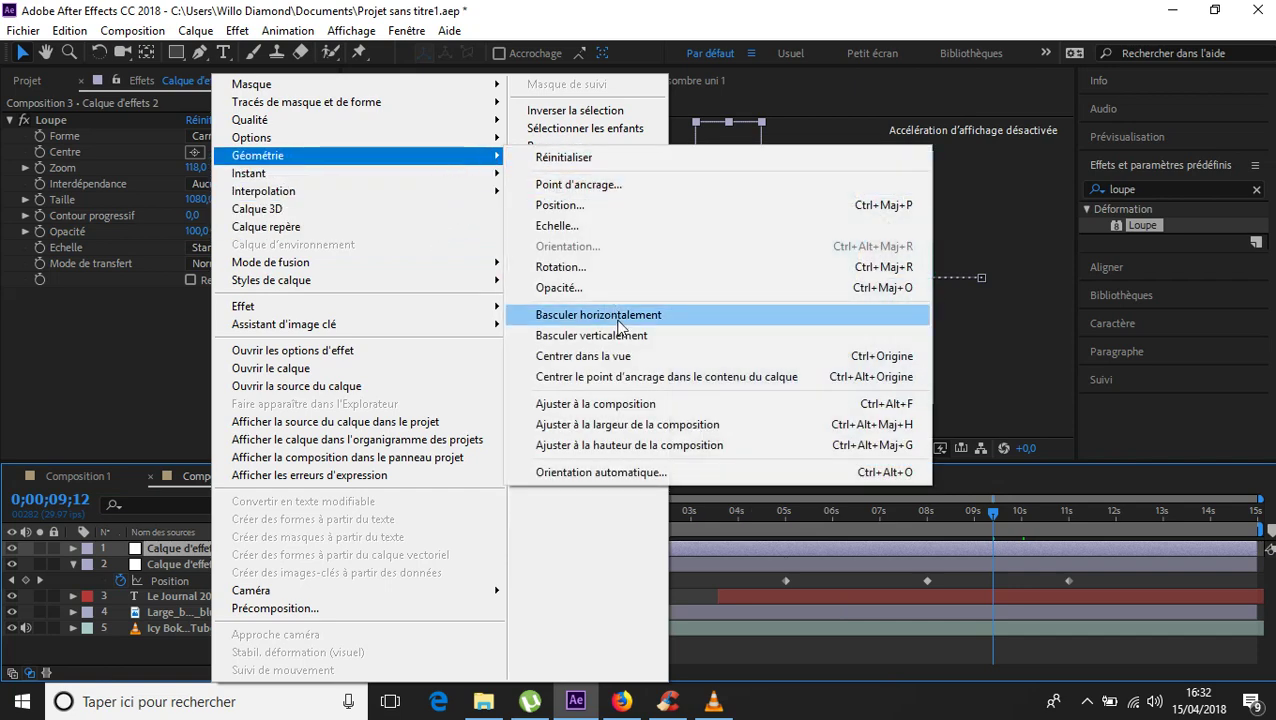
left_click(620, 318)
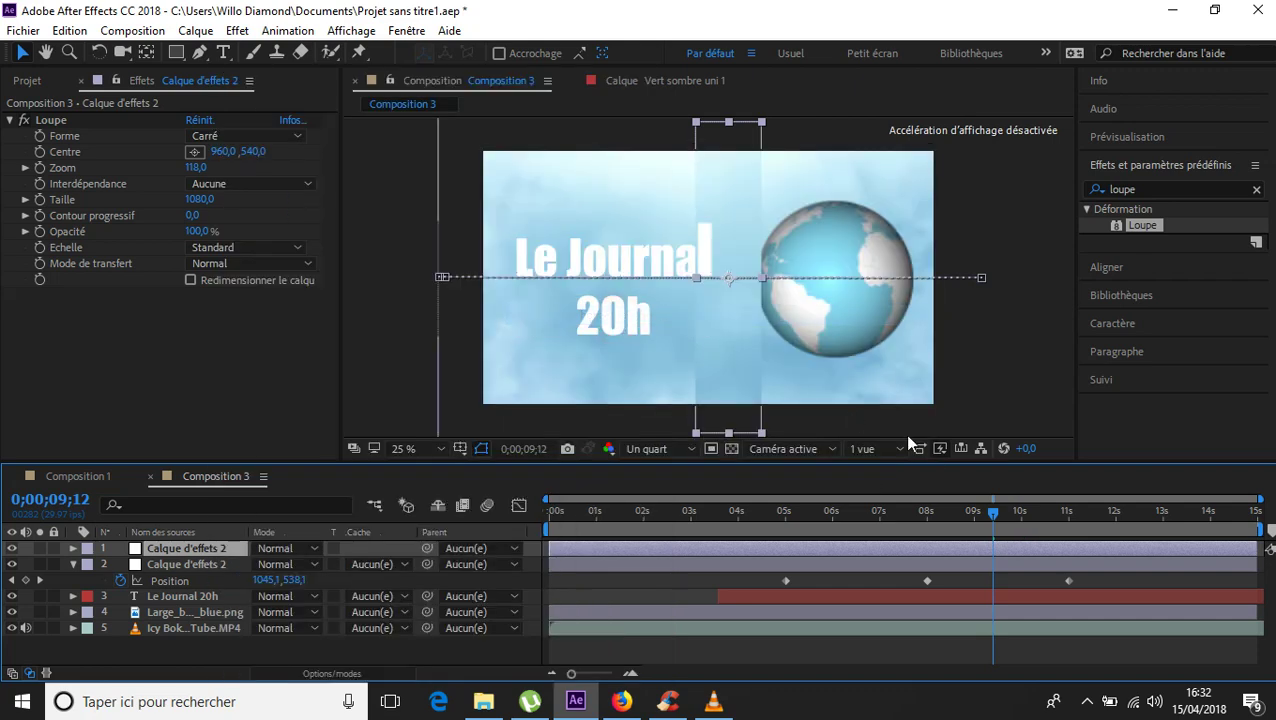
- Preview the Loupe strip animation from 0;00;00;11 and again from 0;00;00;00, checking the strips around 0;00;09;12 and 0;00;05;04
left_click_drag(998, 517, 566, 512)
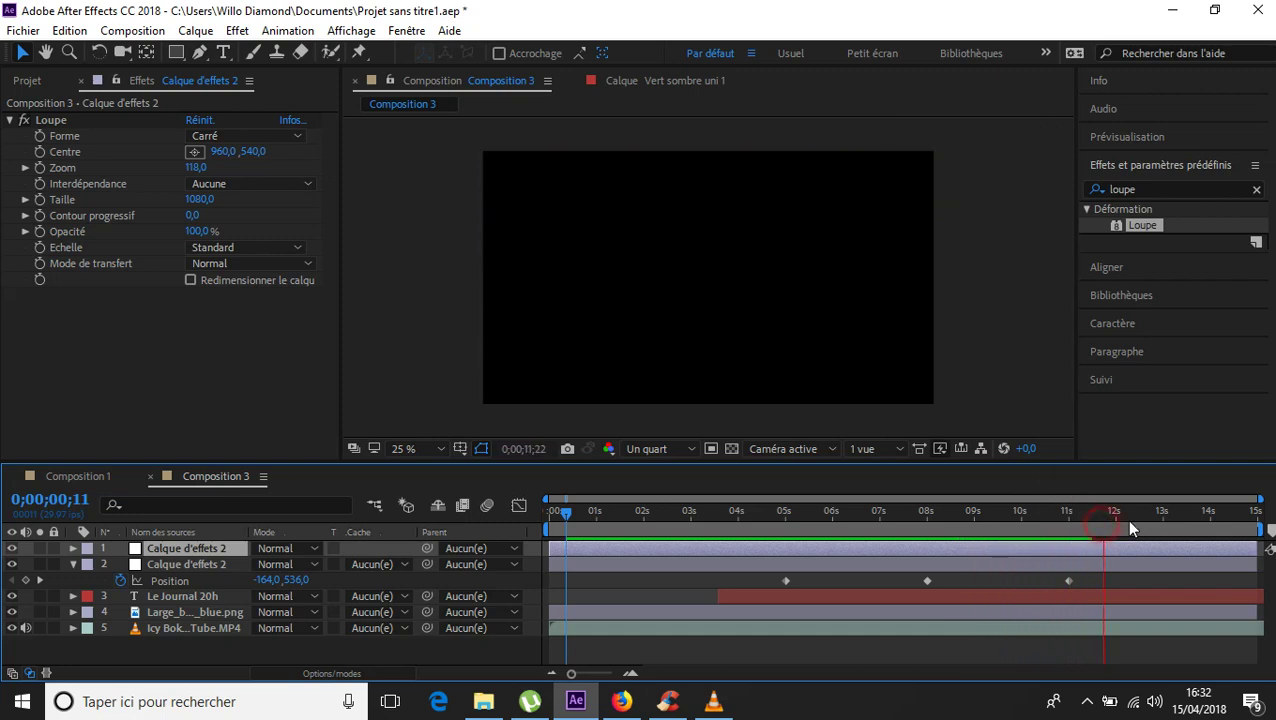
left_click_drag(1125, 519, 942, 521)
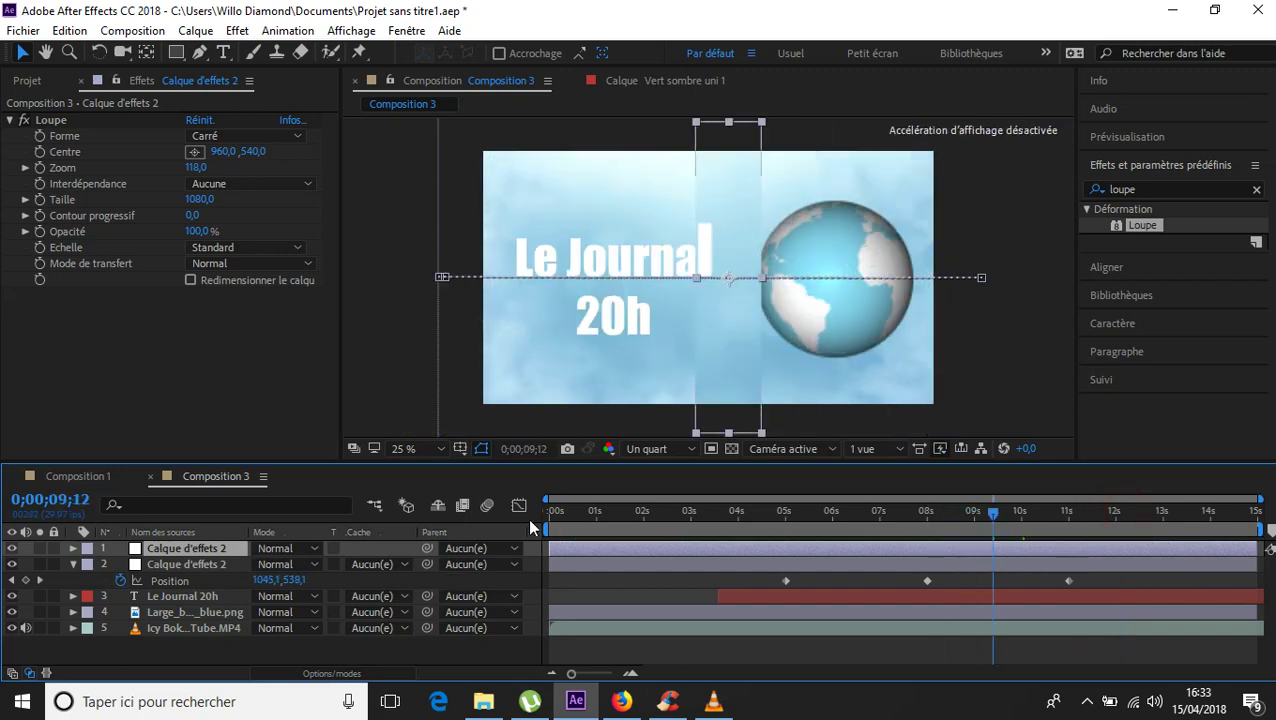
left_click_drag(996, 515, 792, 517)
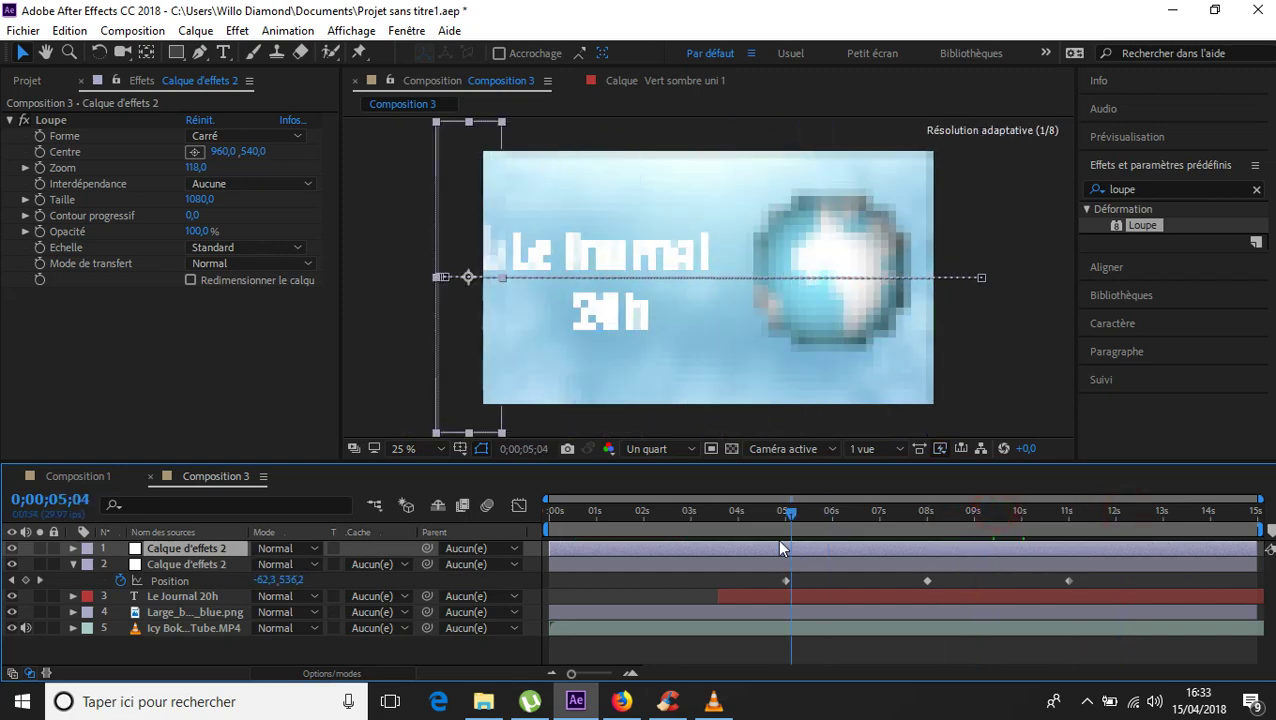
right_click(181, 557)
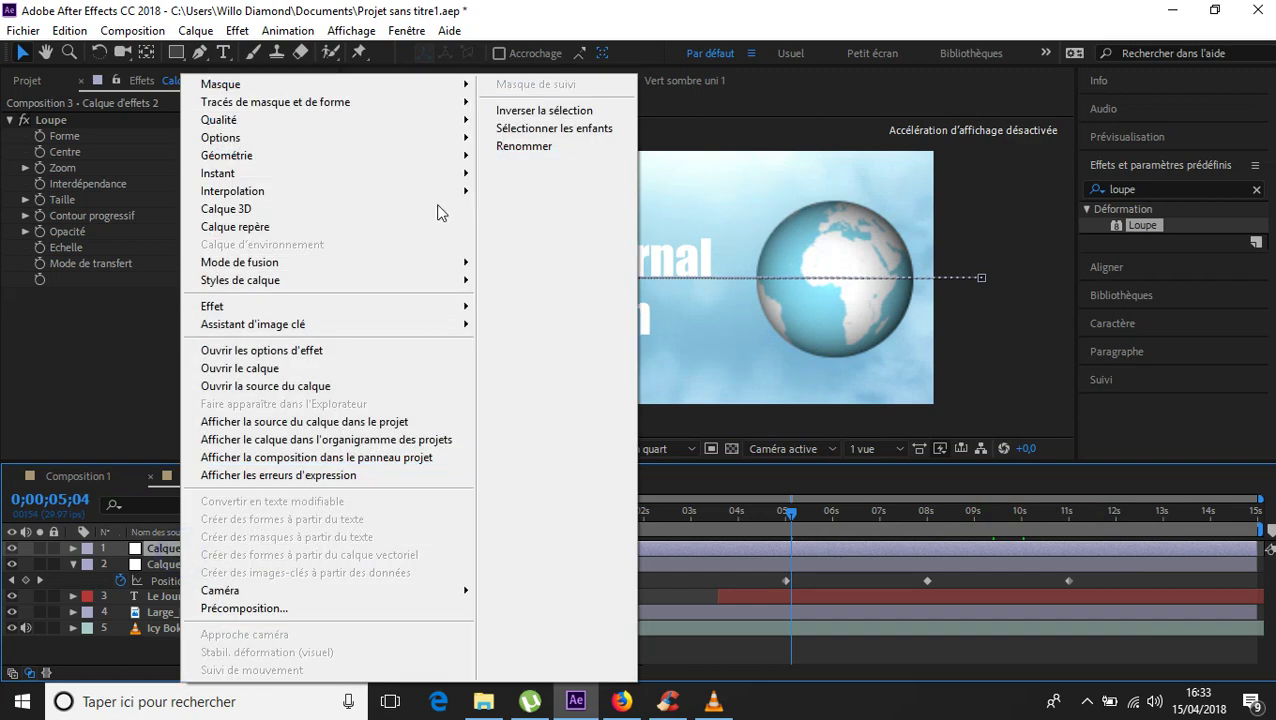
mouse_move(433, 162)
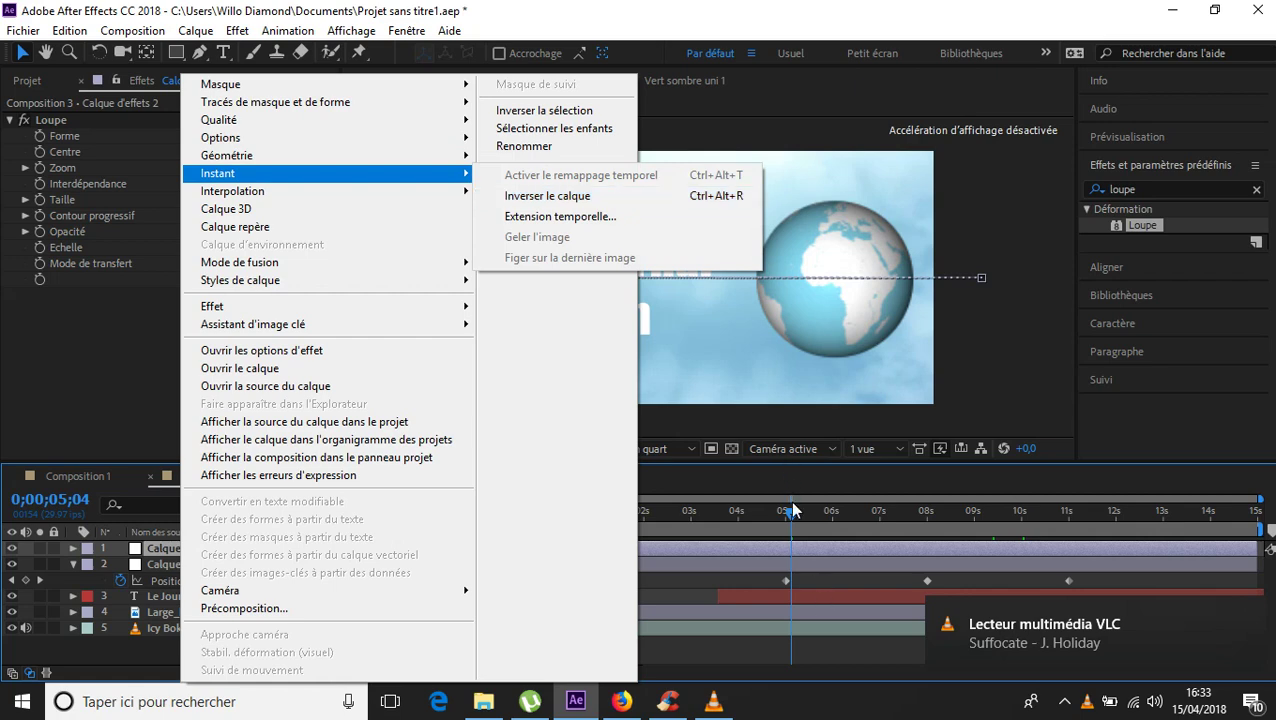
left_click_drag(792, 511, 224, 537)
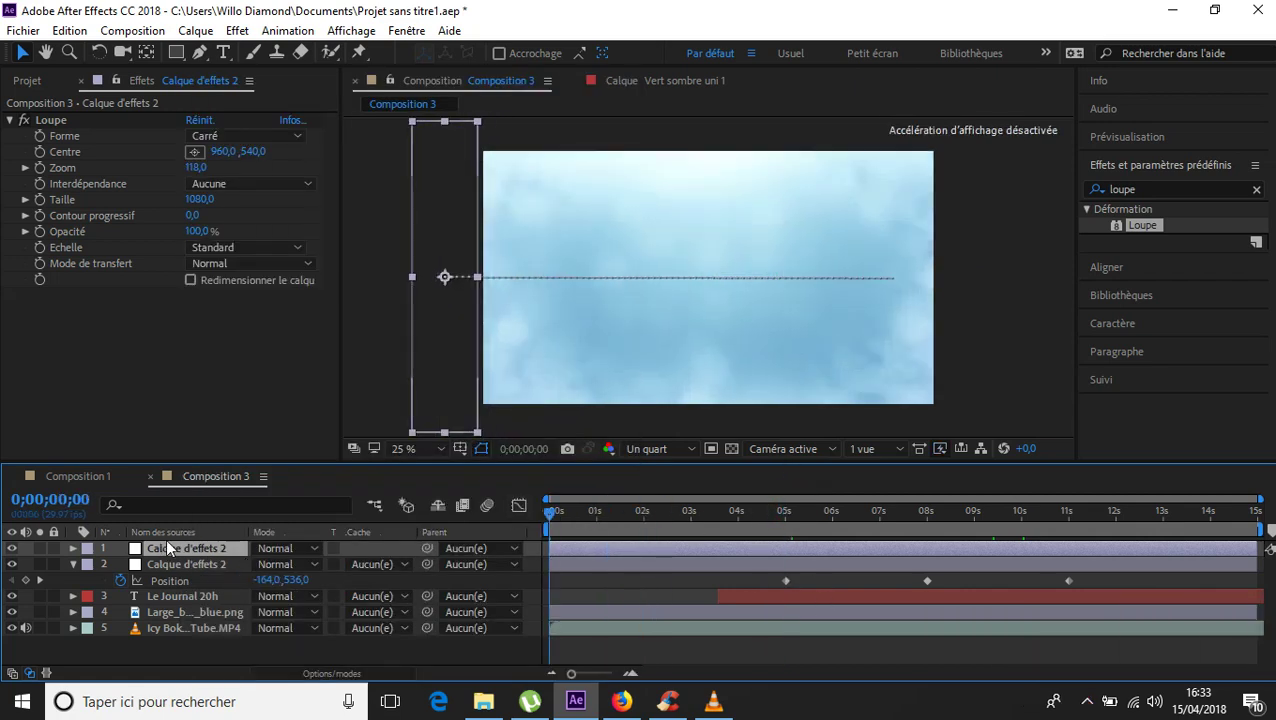
key("space")
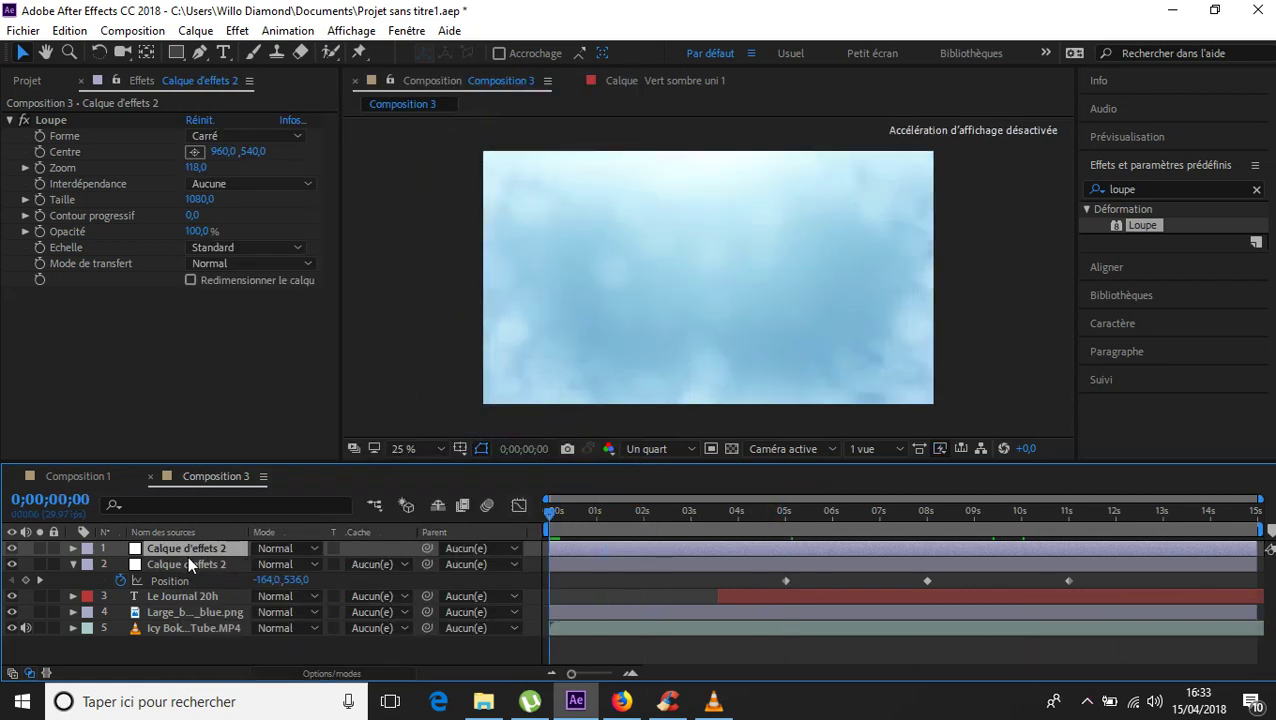
key("space")
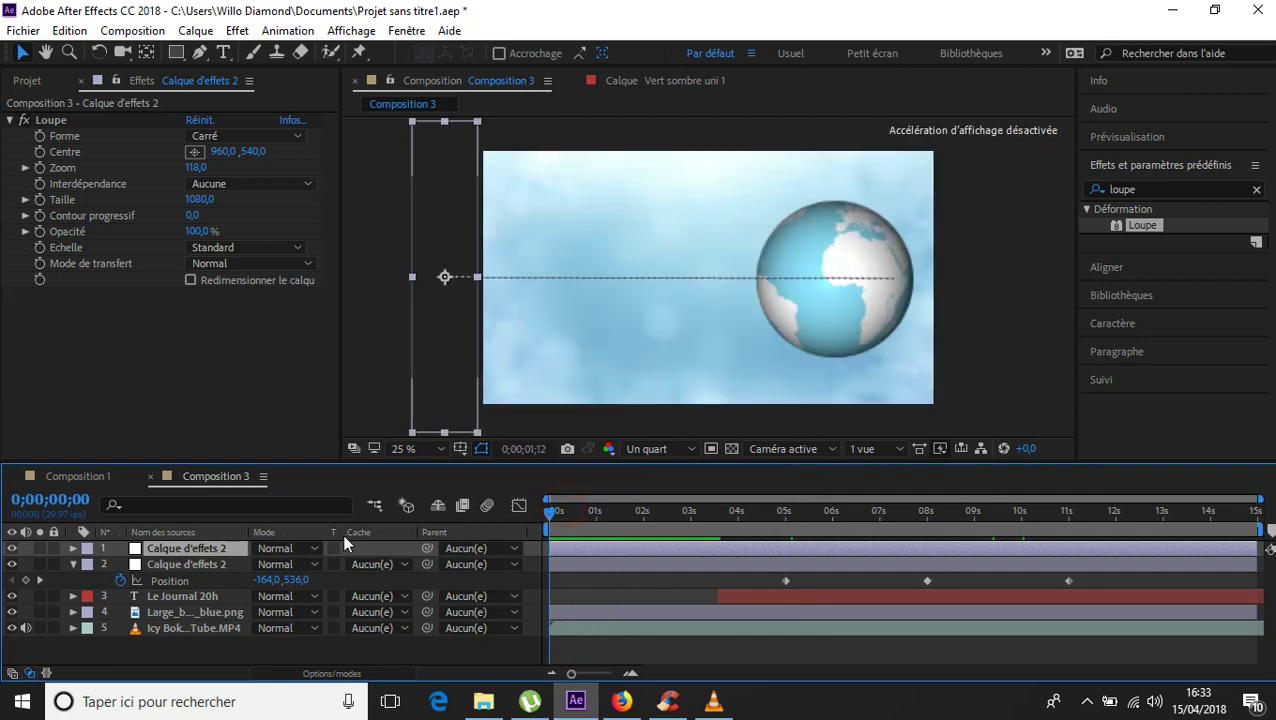
- Reverse the duplicated adjustment layer in time with Inverser le calque and check both strips at 0;00;06;01
right_click(205, 548)
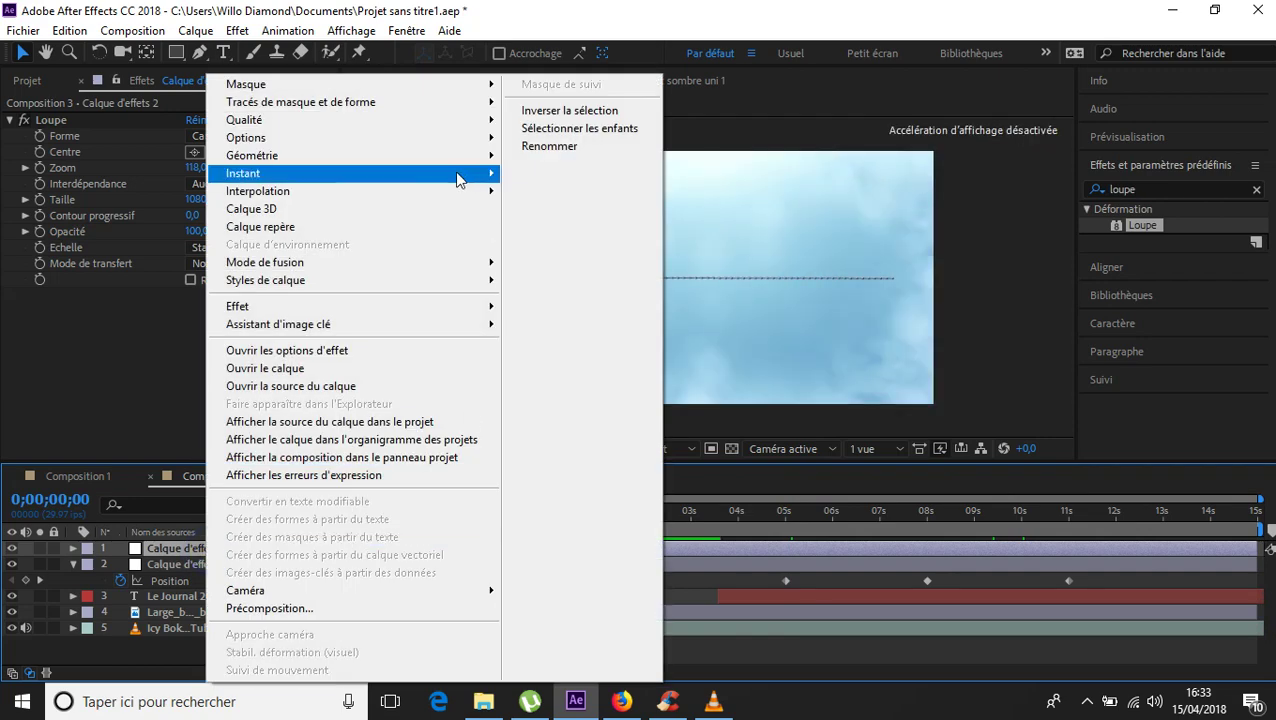
mouse_move(462, 174)
left_click(538, 196)
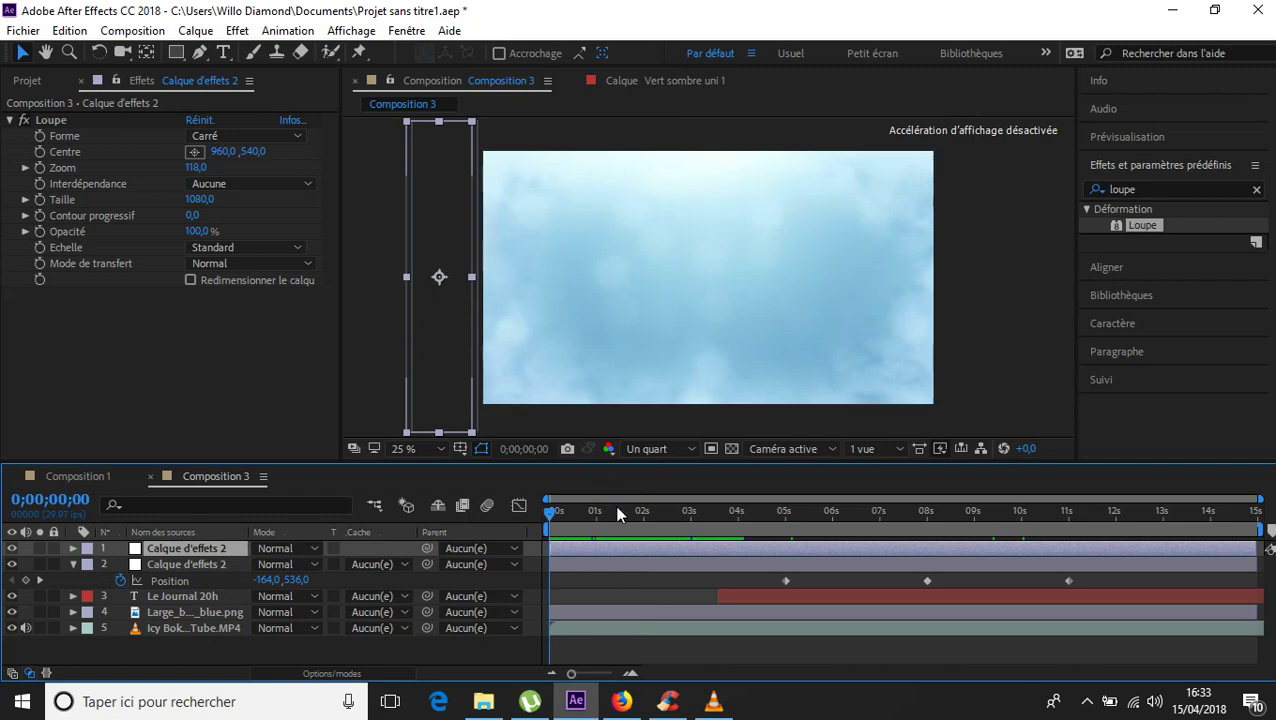
left_click_drag(790, 515, 833, 515)
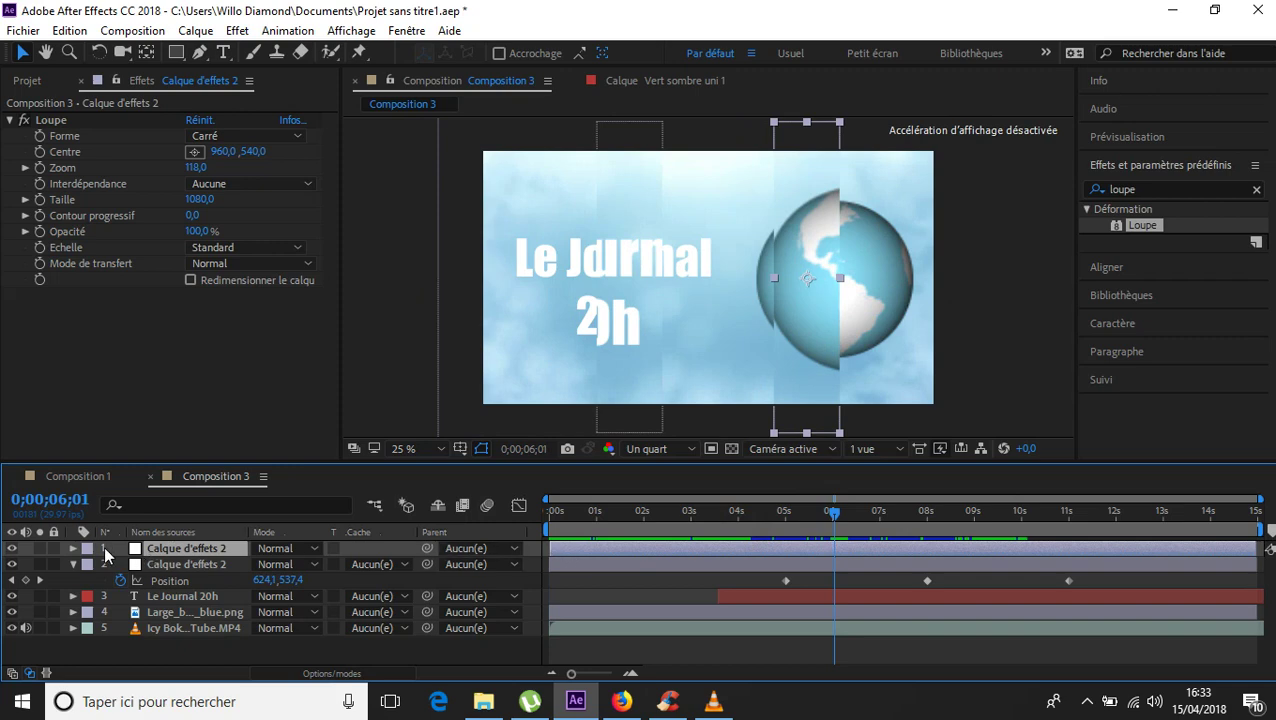
- Shift the duplicated adjustment layer's three Position keyframes together to about 7.6, 10.6 and 13.6 seconds
left_click(72, 548)
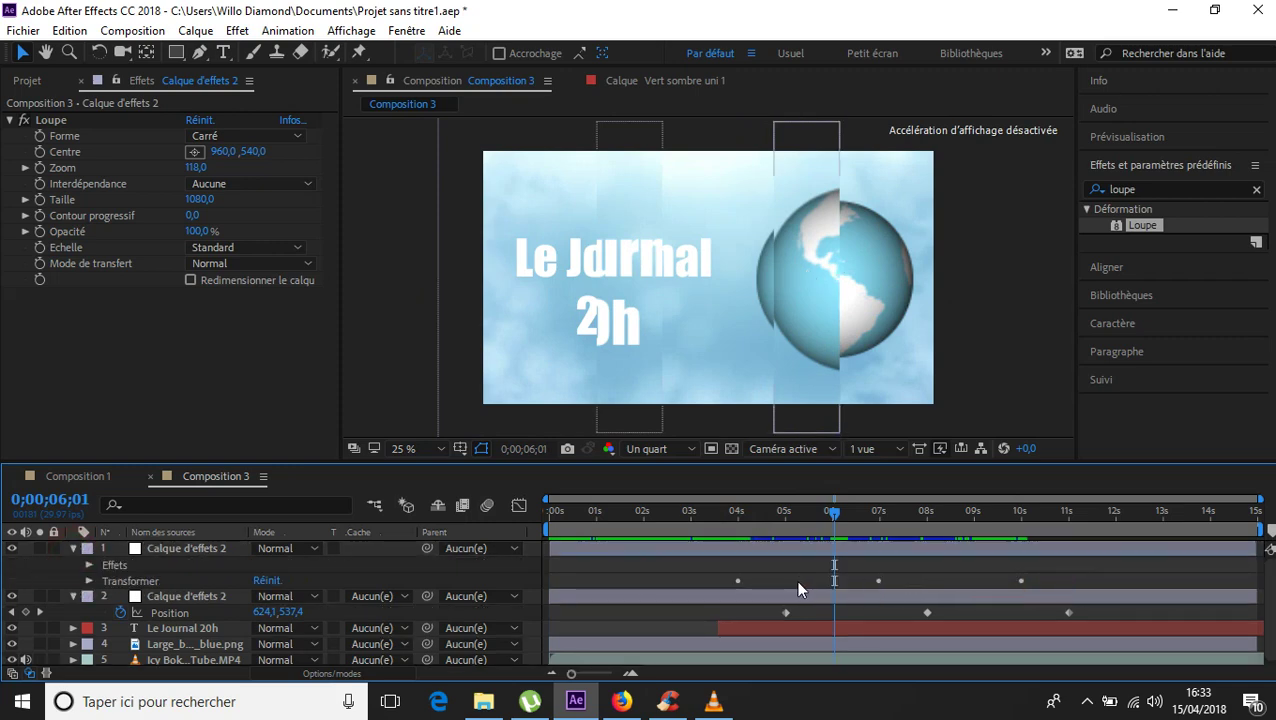
left_click(84, 581)
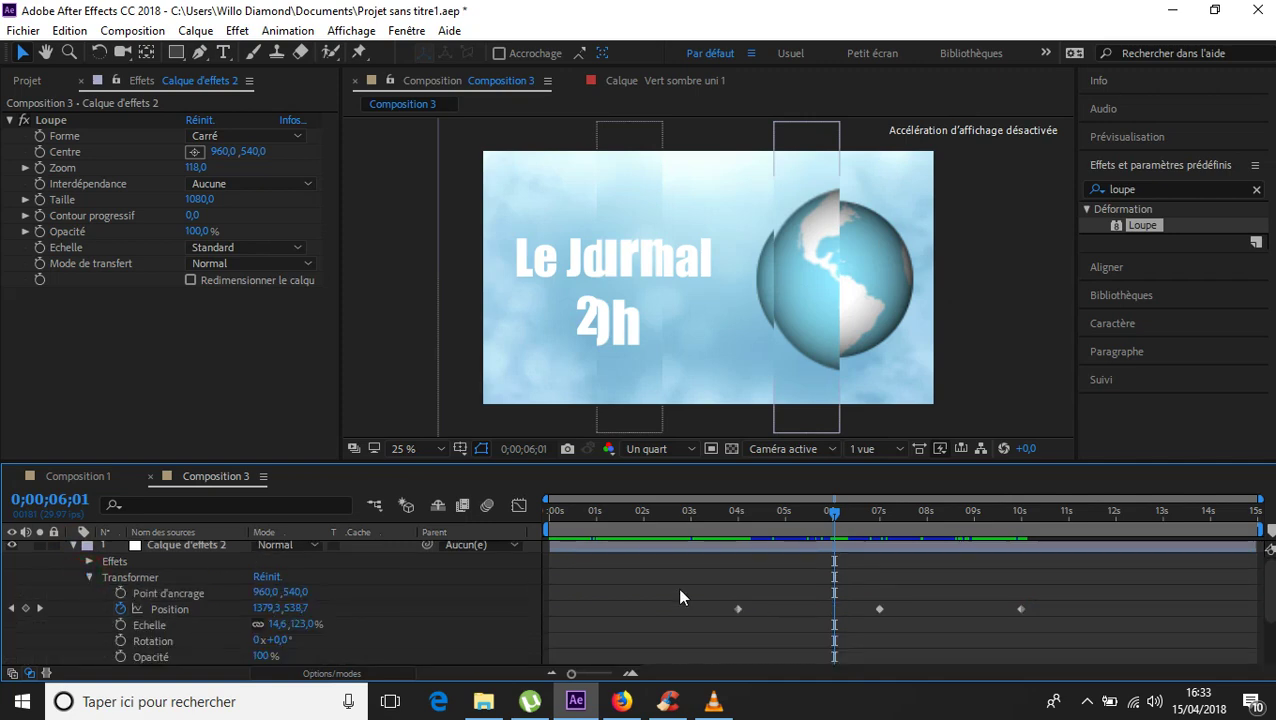
left_click_drag(1042, 598, 691, 643)
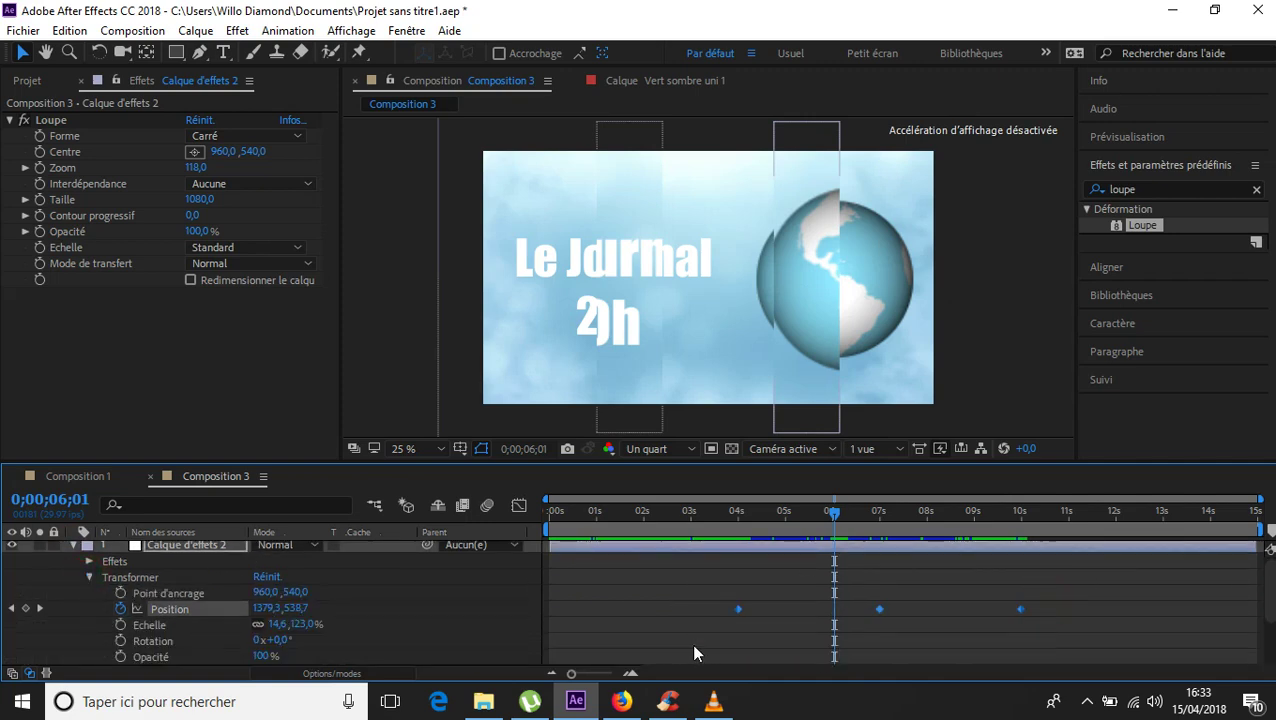
left_click_drag(877, 609, 1028, 615)
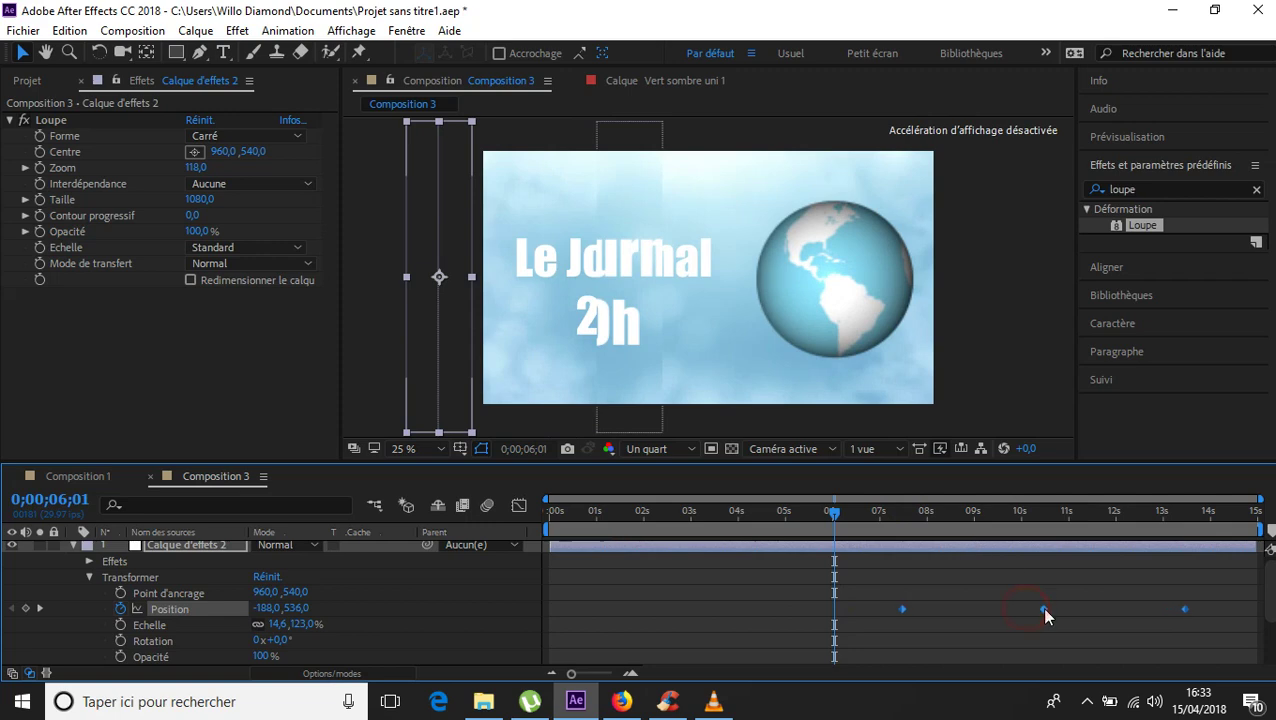
- Preview the retimed strips from 0;00;04;25, collapse the duplicated adjustment layer's properties and go to 0;00;04;29
left_click_drag(964, 522, 770, 522)
key("space")
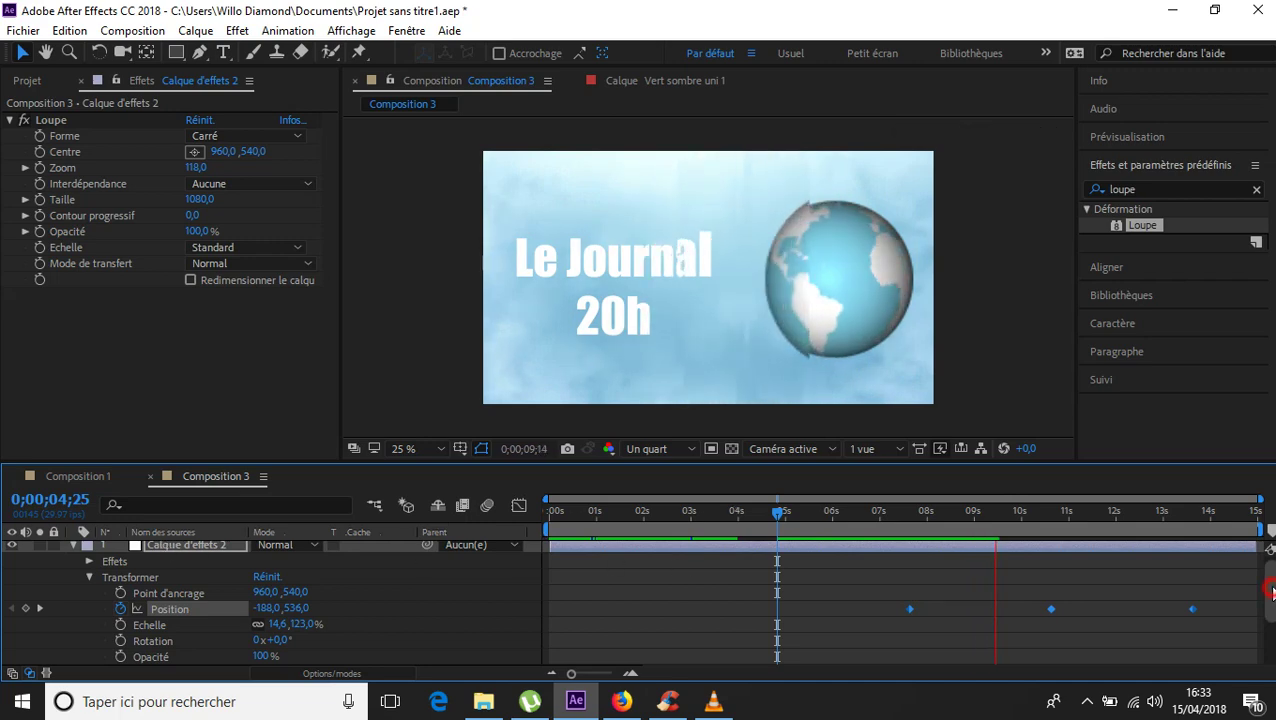
scroll(600, 545, "up", 1)
left_click(72, 548)
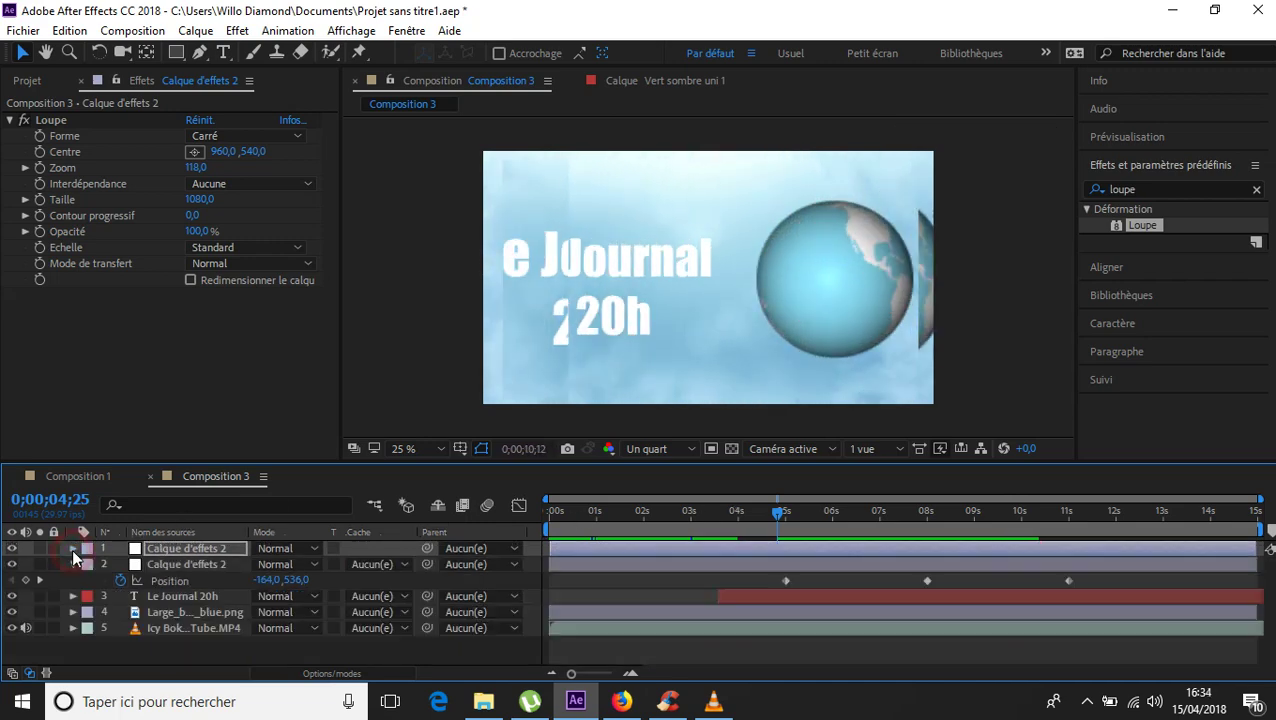
left_click_drag(886, 516, 785, 528)
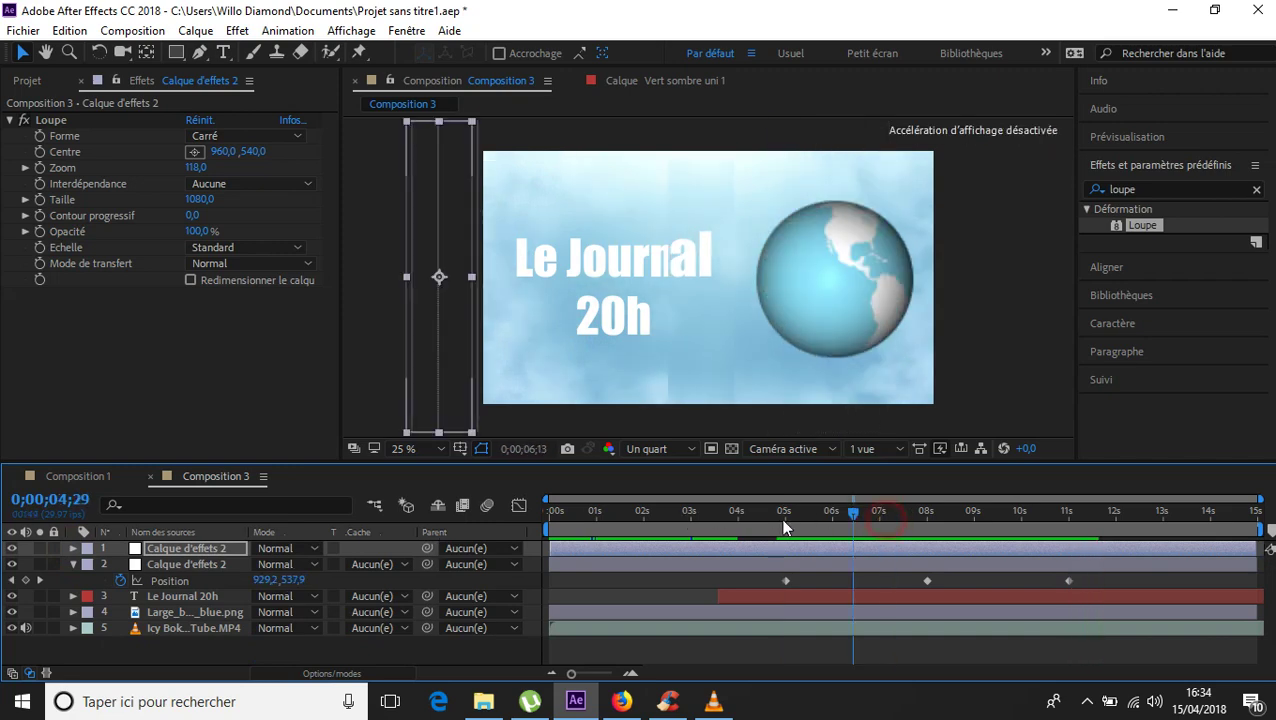
- Add the TUTO TF1 MP3 audio below the bokeh video in Composition 3 and collapse the original adjustment layer's properties
left_click(30, 81)
left_click_drag(75, 427, 206, 649)
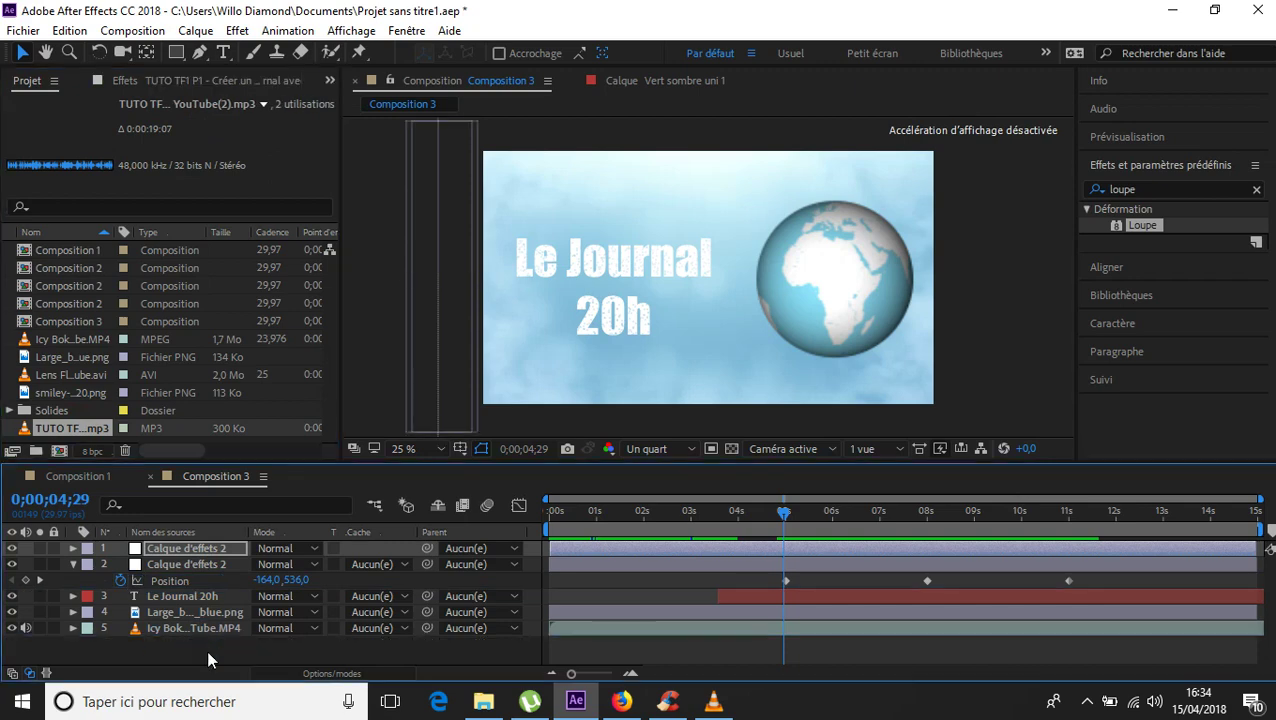
left_click(73, 564)
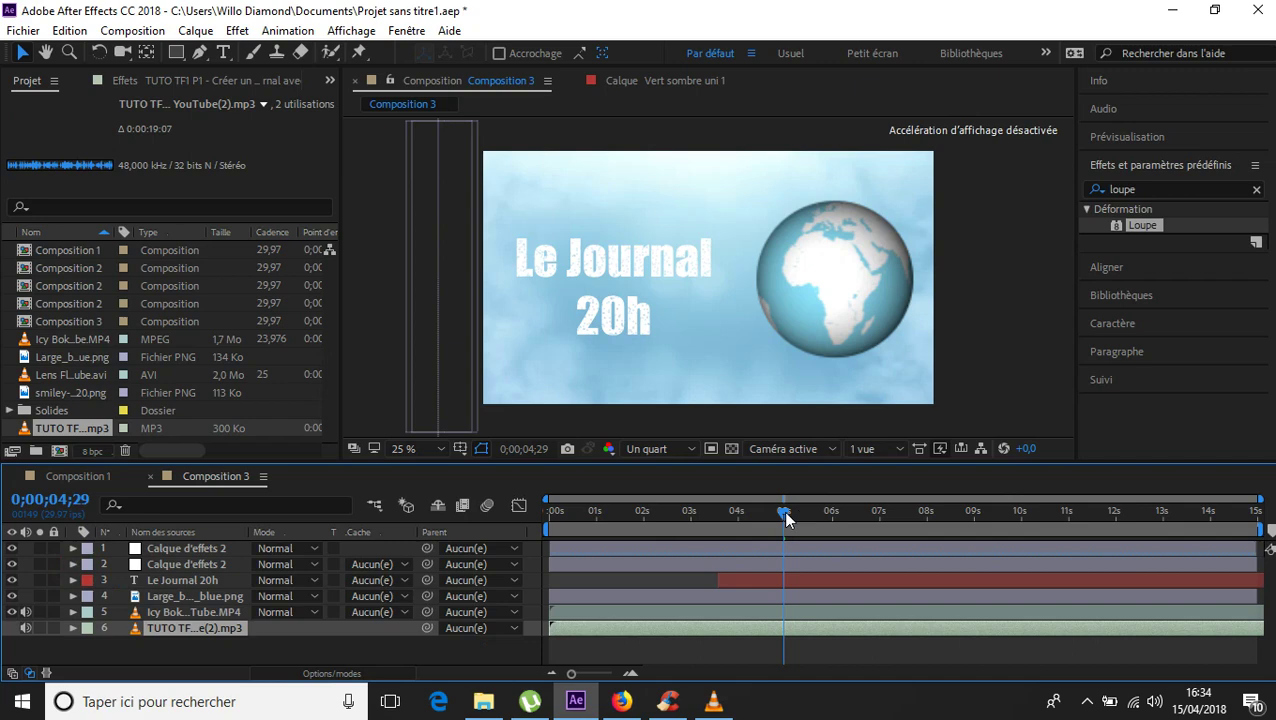
- Go to 0;00;00;00, switch to VLC to stop its music, minimize it and return to the composition in After Effects
key("Home")
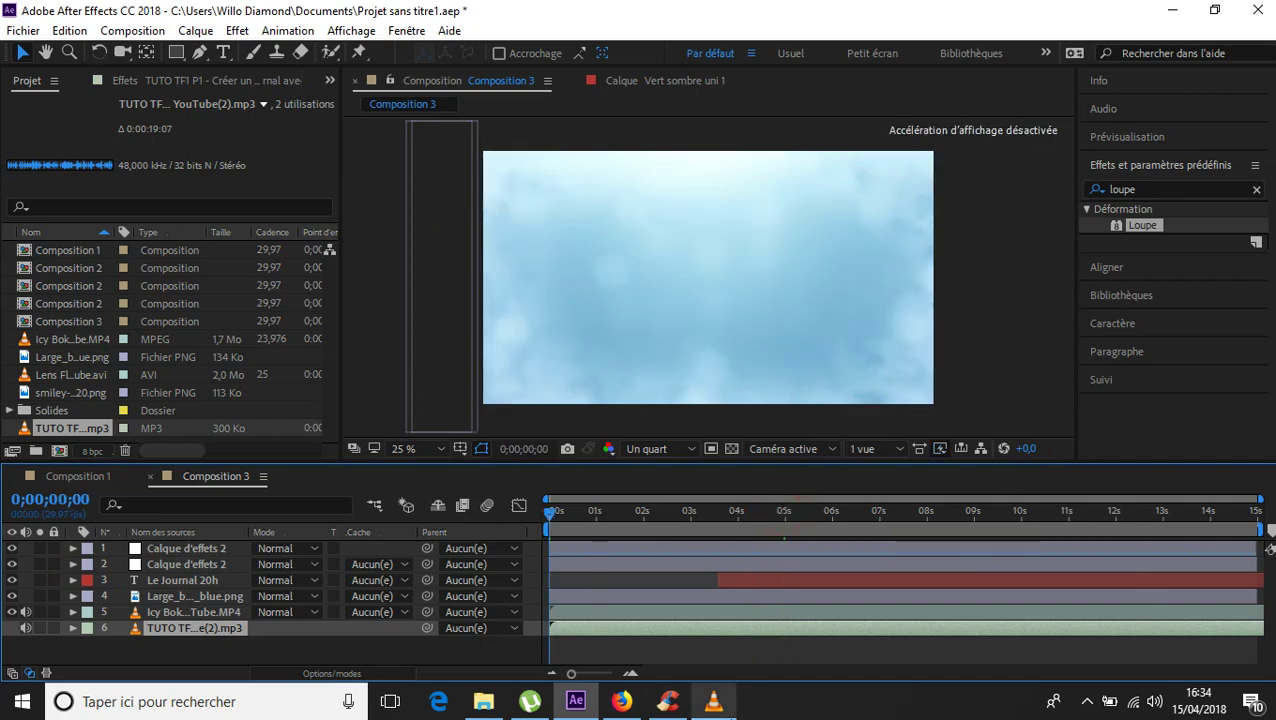
left_click(713, 701)
left_click(432, 415)
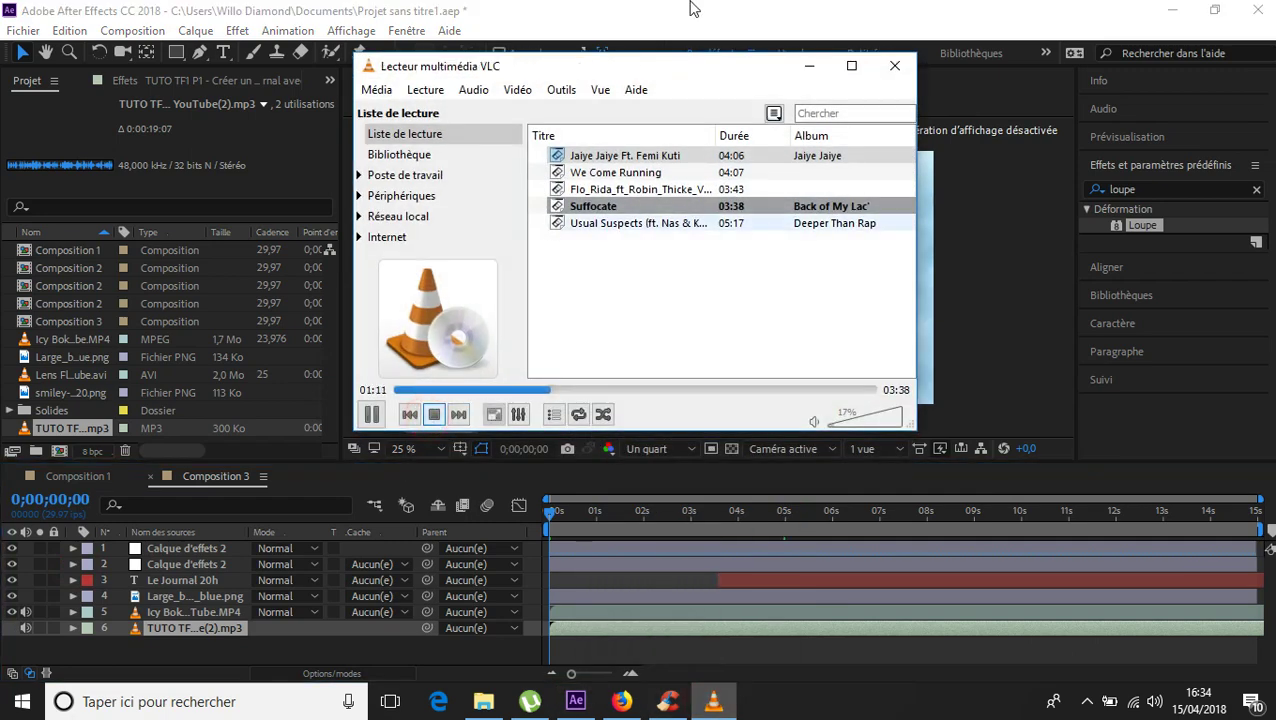
left_click(809, 66)
left_click(655, 148)
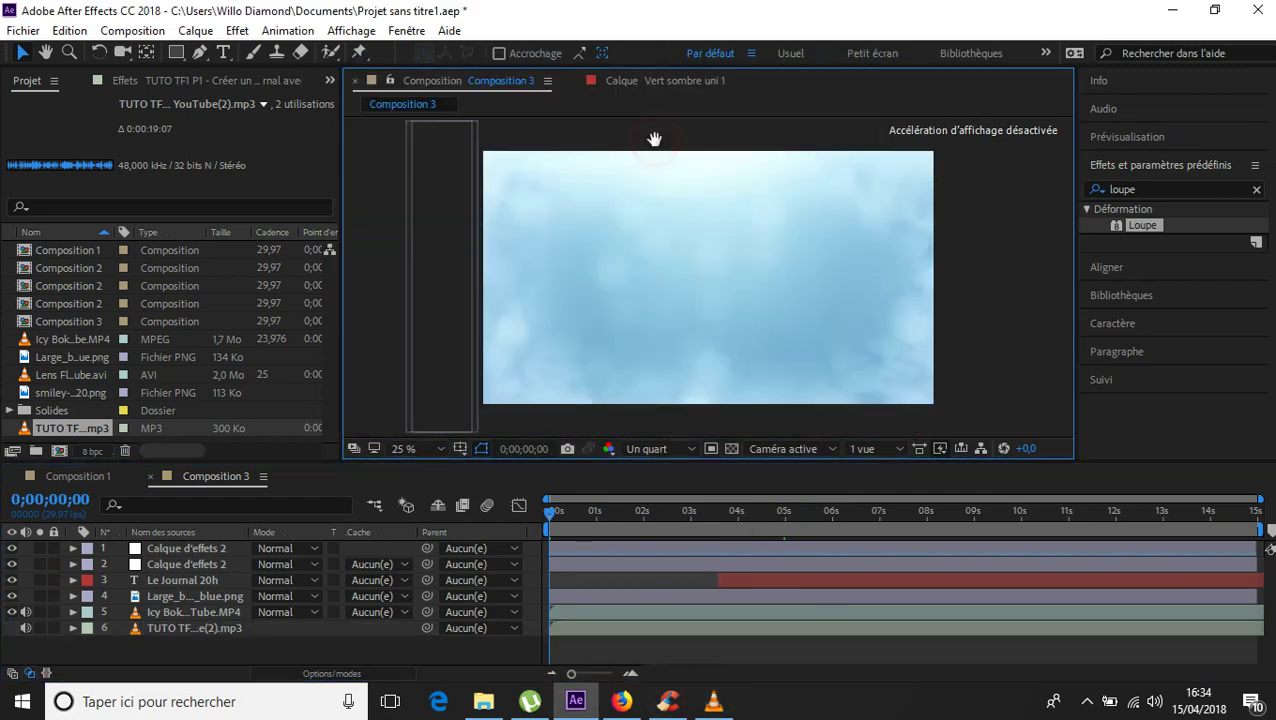
- Preview the complete intro with its soundtrack from the start, replaying it to 0;00;14;24, then inspect 0;00;06;01
key("space")
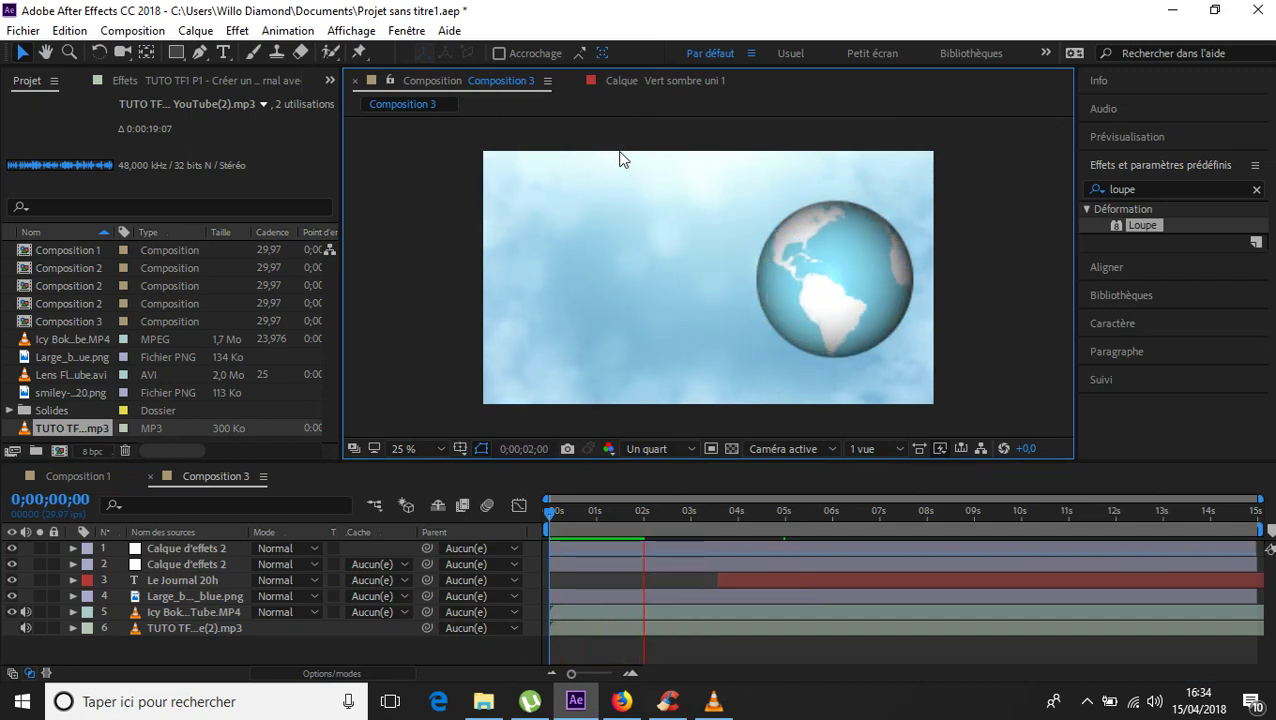
left_click(686, 513)
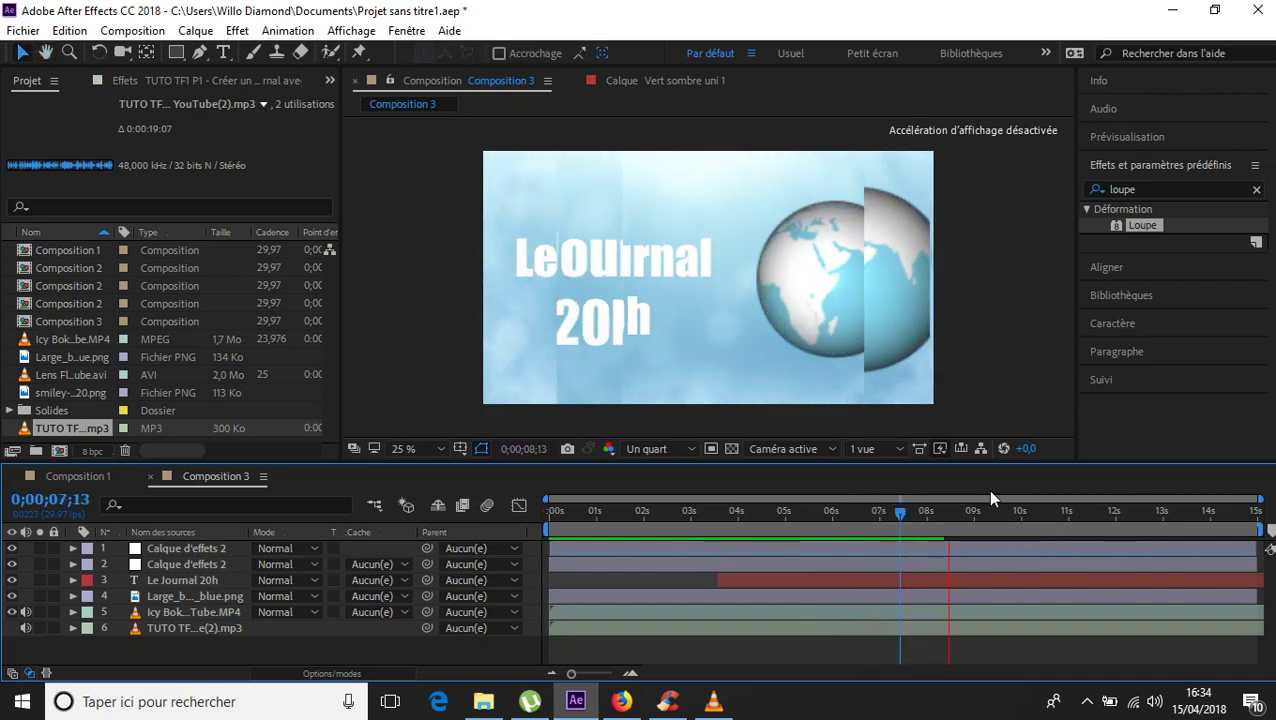
key("space")
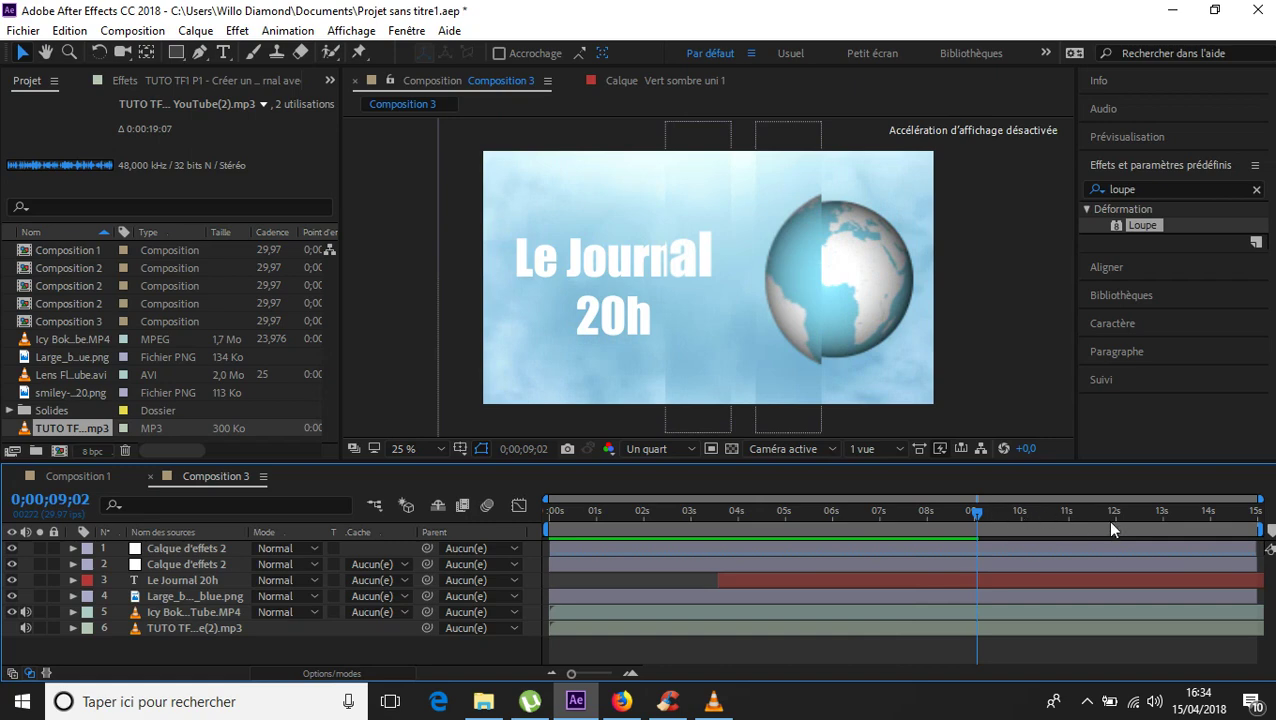
left_click_drag(978, 510, 496, 525)
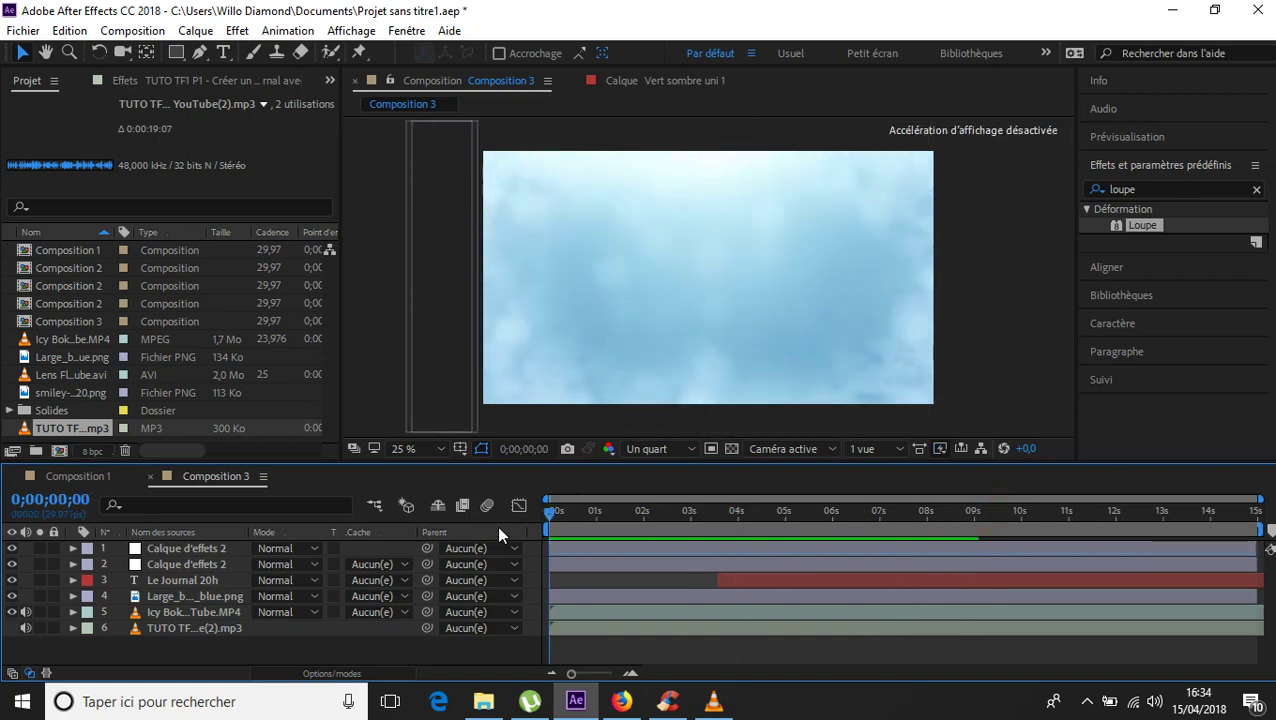
key("space")
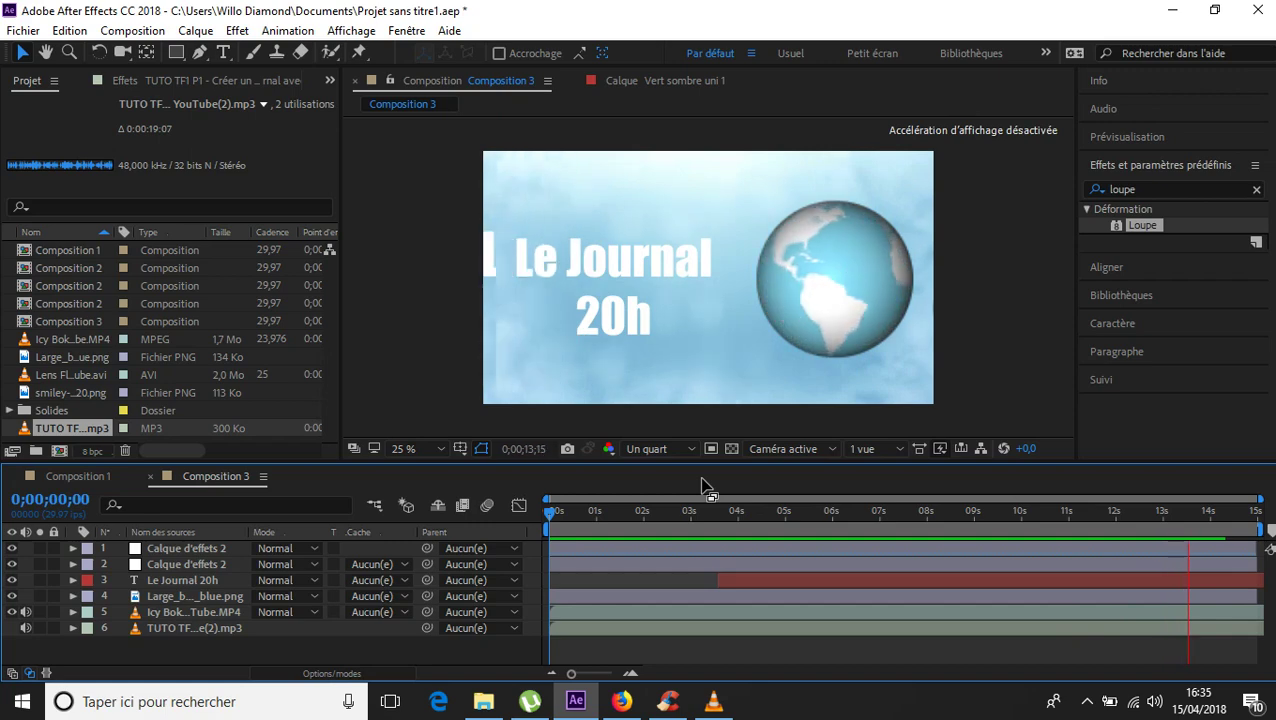
key("space")
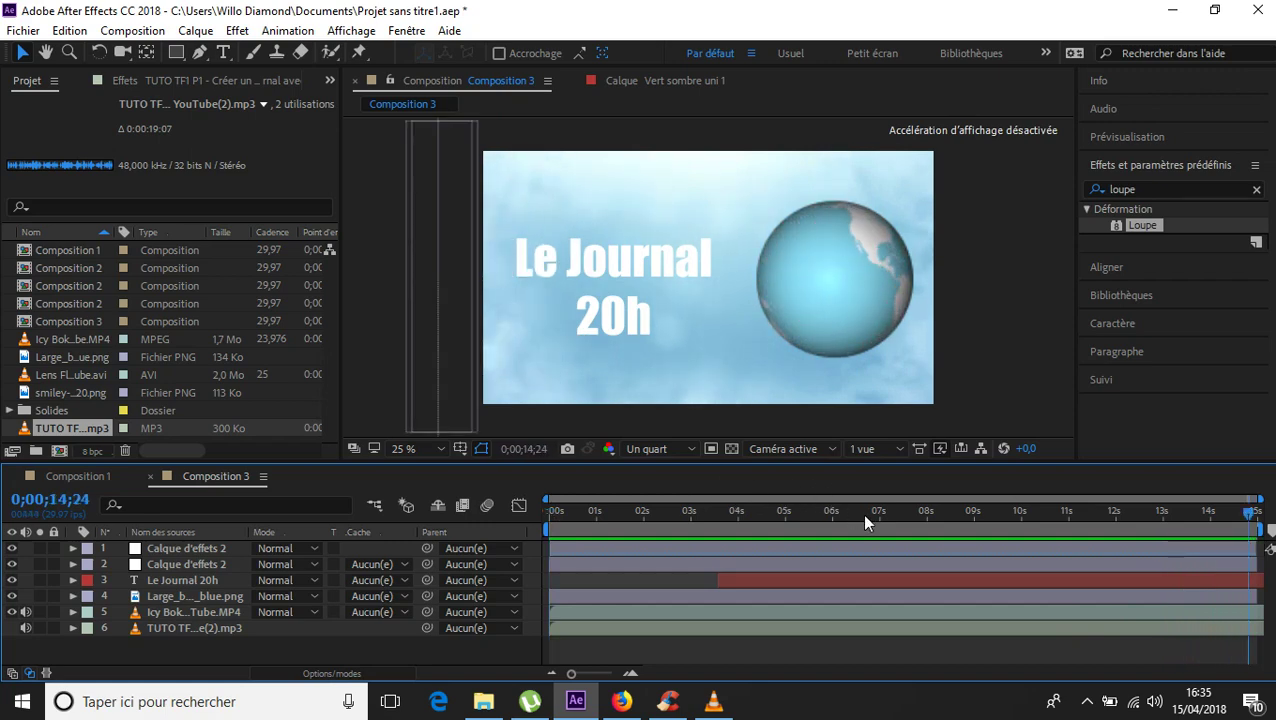
left_click_drag(865, 522, 833, 525)
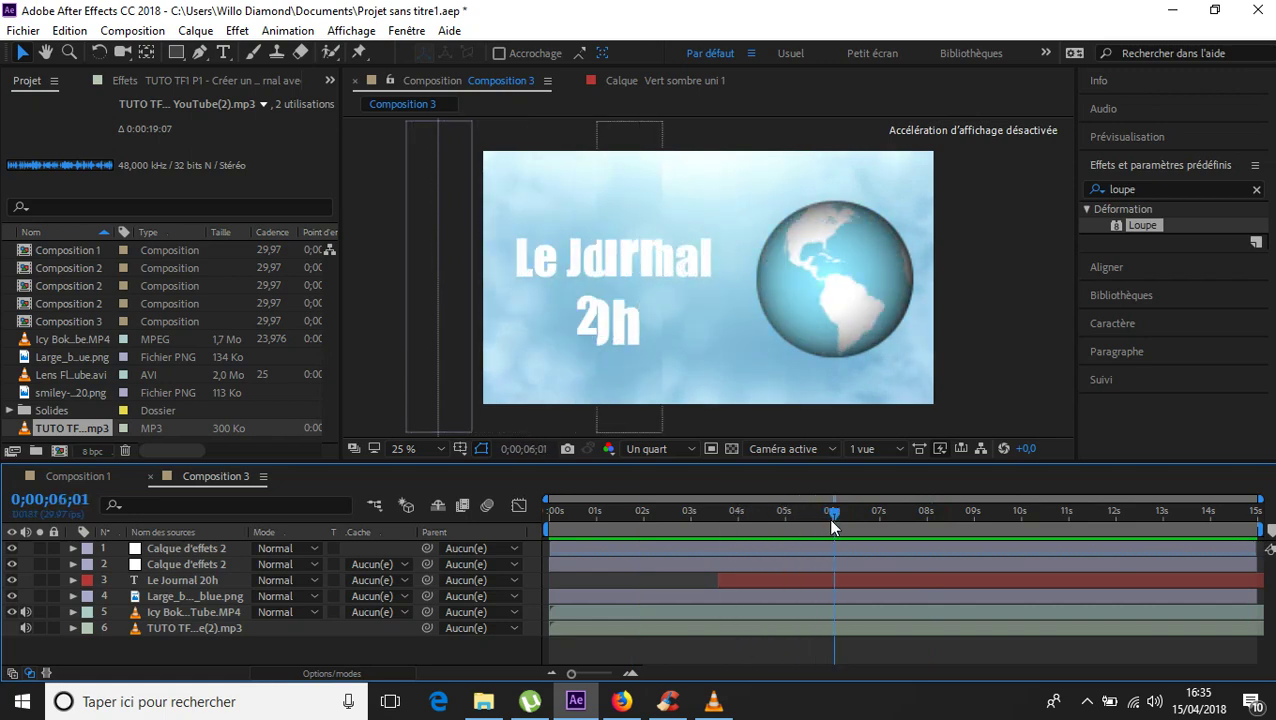